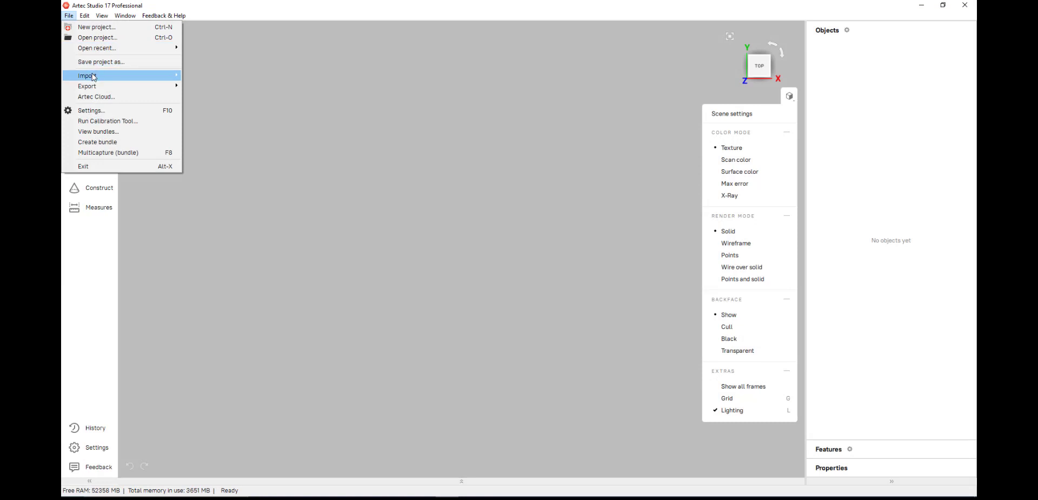
Start importing scans from Leo and connect to the available scanner
{"action": "mouse_move", "coordinate": [95, 76]}
{"action": "left_click", "coordinate": [242, 118]}
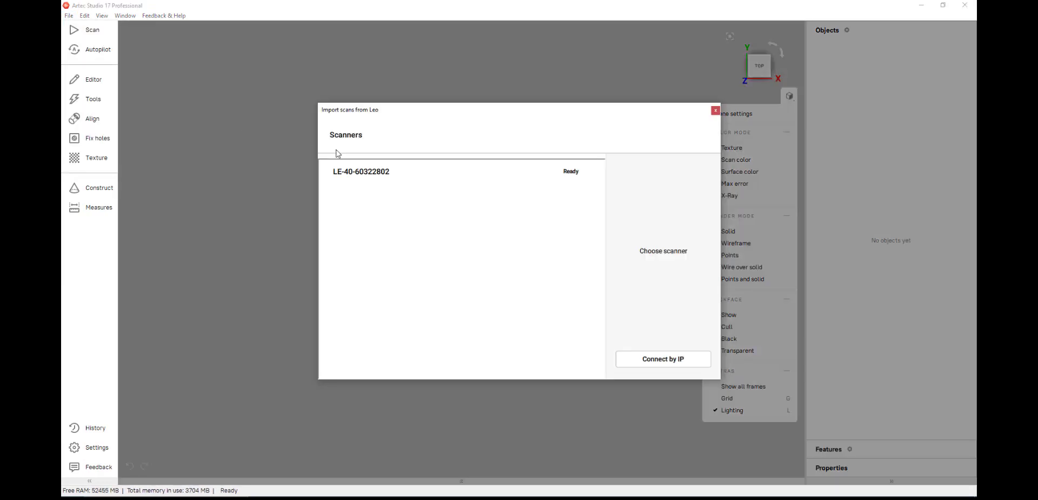
{"action": "left_click", "coordinate": [376, 175]}
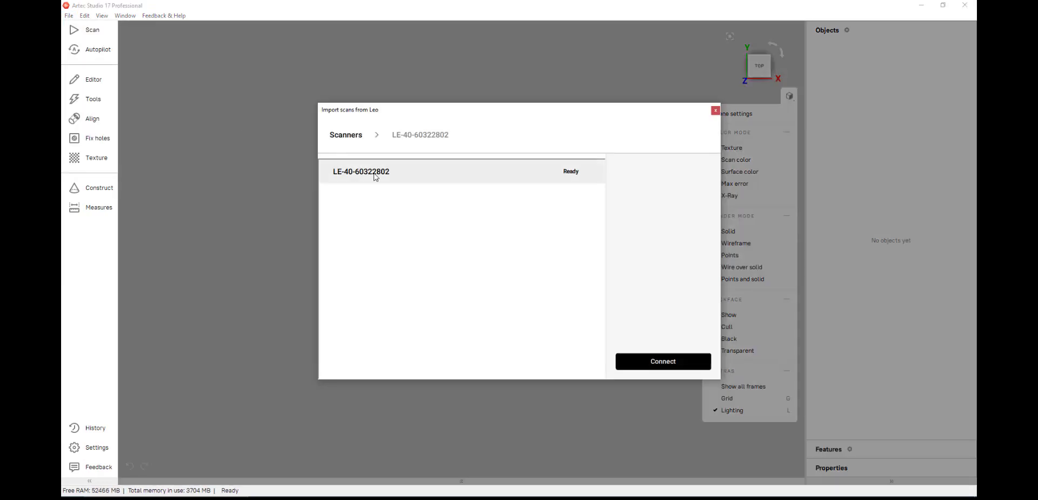
{"action": "left_click", "coordinate": [655, 361]}
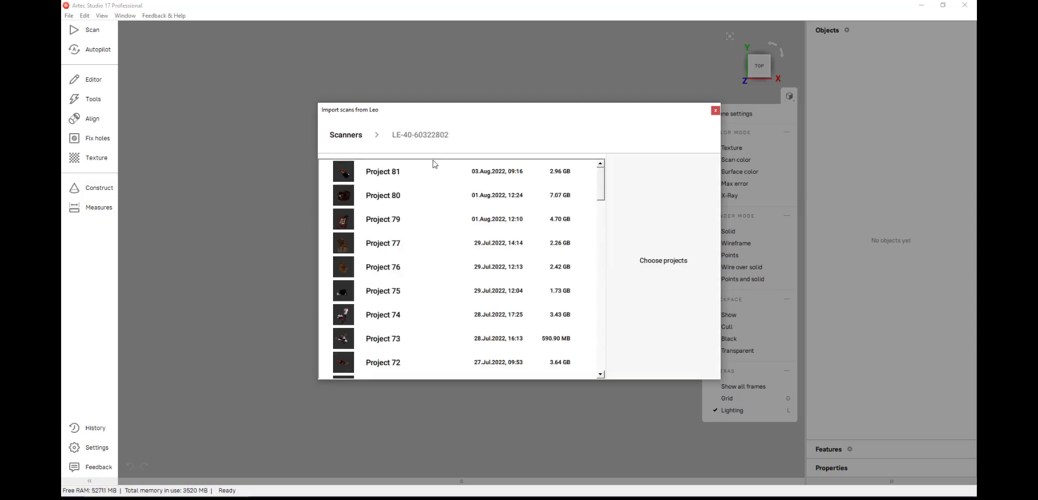
Import Project 81 from the scanner as raw data, without HD reconstruction
{"action": "scroll", "coordinate": [430, 187], "scroll_direction": "down", "scroll_amount": 4}
{"action": "scroll", "coordinate": [432, 189], "scroll_direction": "up", "scroll_amount": 4}
{"action": "left_click", "coordinate": [430, 177]}
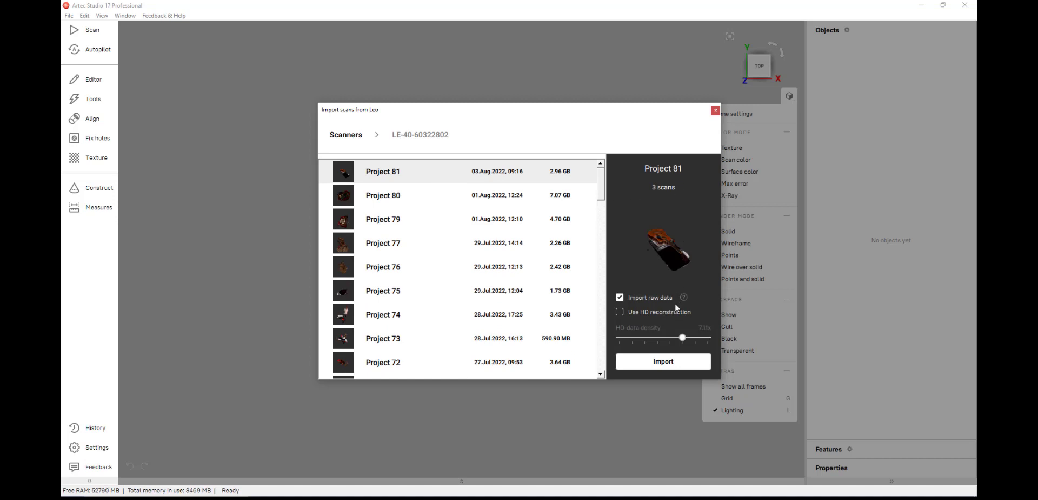
{"action": "left_click", "coordinate": [658, 364]}
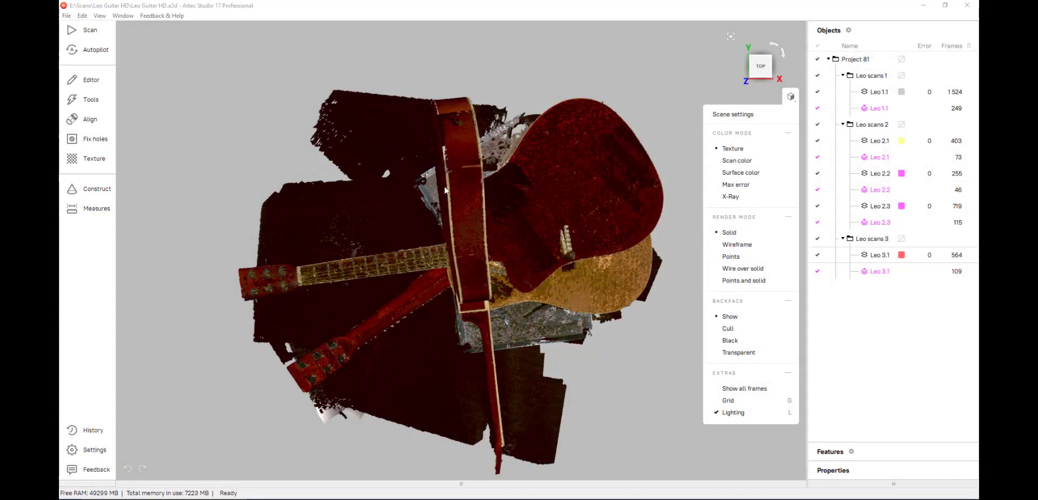
Save the imported scans as the project Leo Guitar HD
{"action": "left_click_drag", "start_coordinate": [413, 157], "coordinate": [450, 236]}
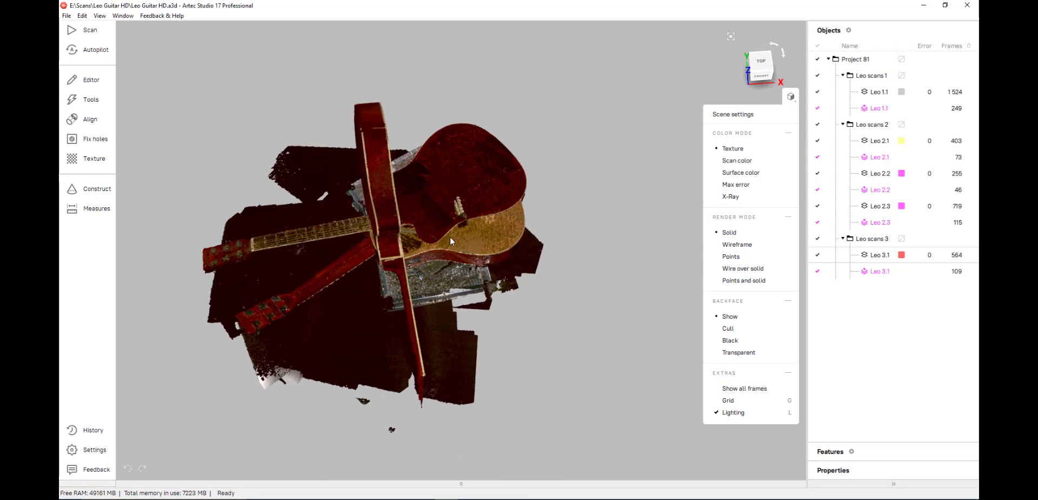
{"action": "left_click", "coordinate": [67, 16]}
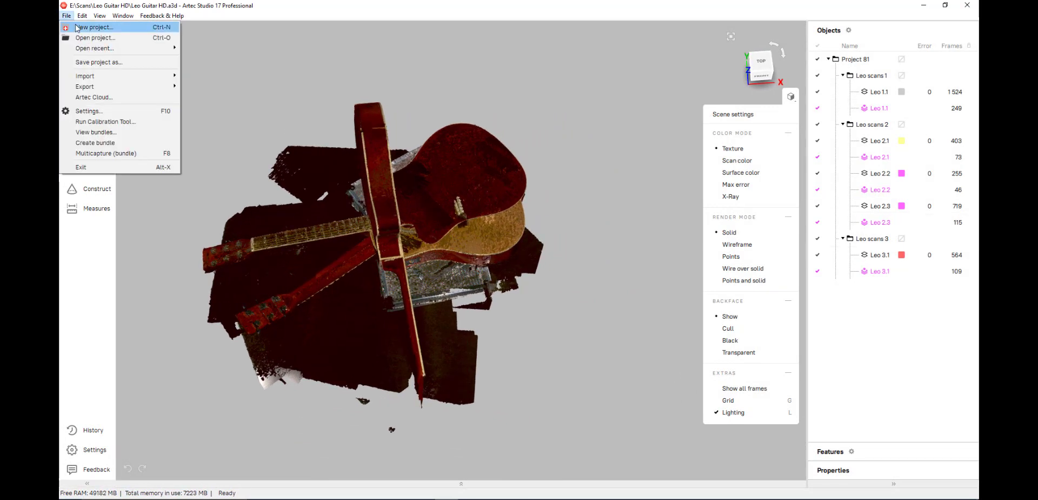
{"action": "left_click", "coordinate": [101, 63]}
{"action": "left_click", "coordinate": [609, 279]}
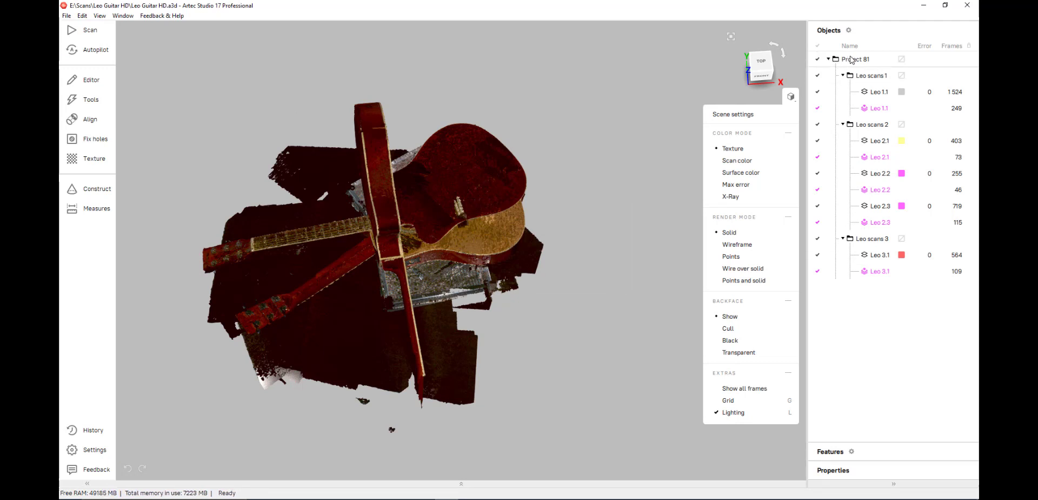
Make only the raw-data scans Leo 1.1, 2.1, 2.2, 2.3 and 3.1 in Project 81 active, hiding the regular scans
{"action": "left_click", "coordinate": [852, 60]}
{"action": "double_click", "coordinate": [817, 92]}
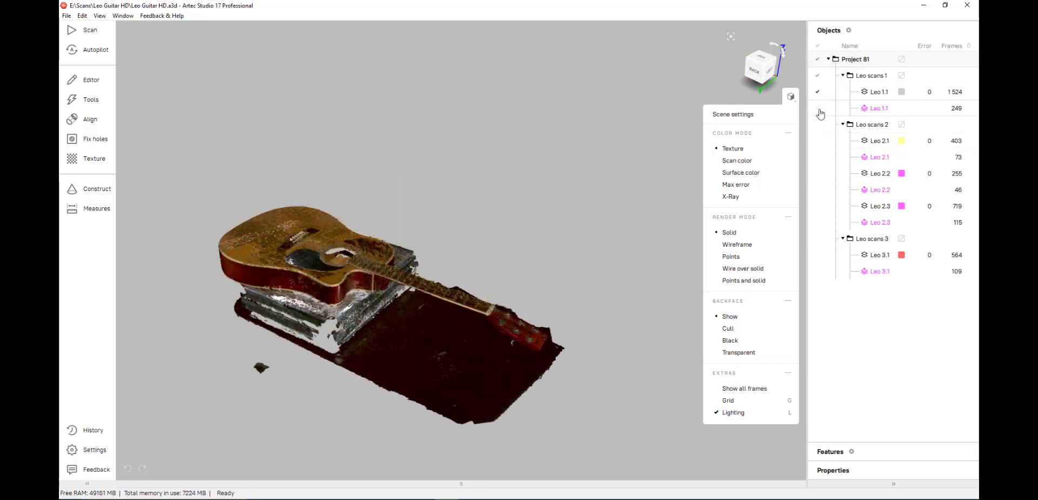
{"action": "double_click", "coordinate": [819, 109]}
{"action": "left_click", "coordinate": [818, 157]}
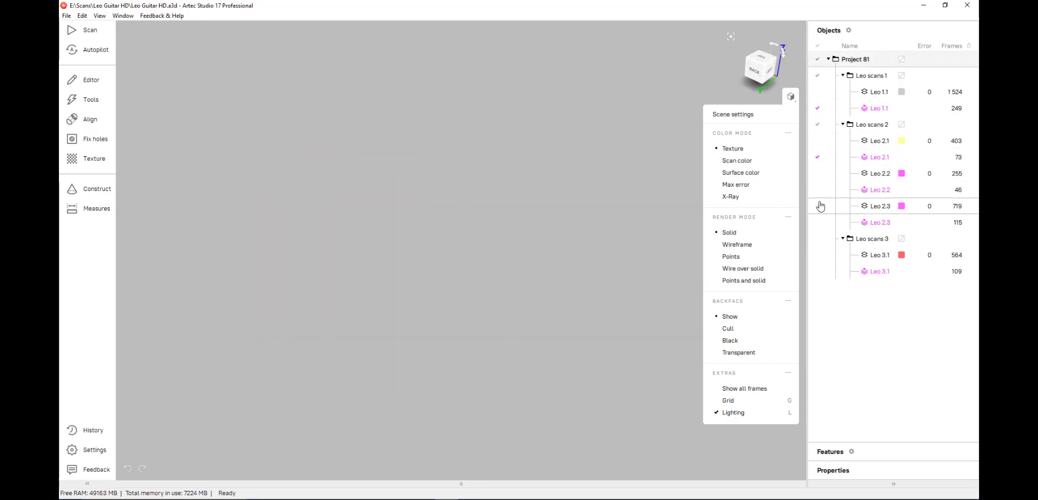
{"action": "left_click", "coordinate": [817, 189]}
{"action": "left_click", "coordinate": [818, 222]}
{"action": "left_click", "coordinate": [818, 271]}
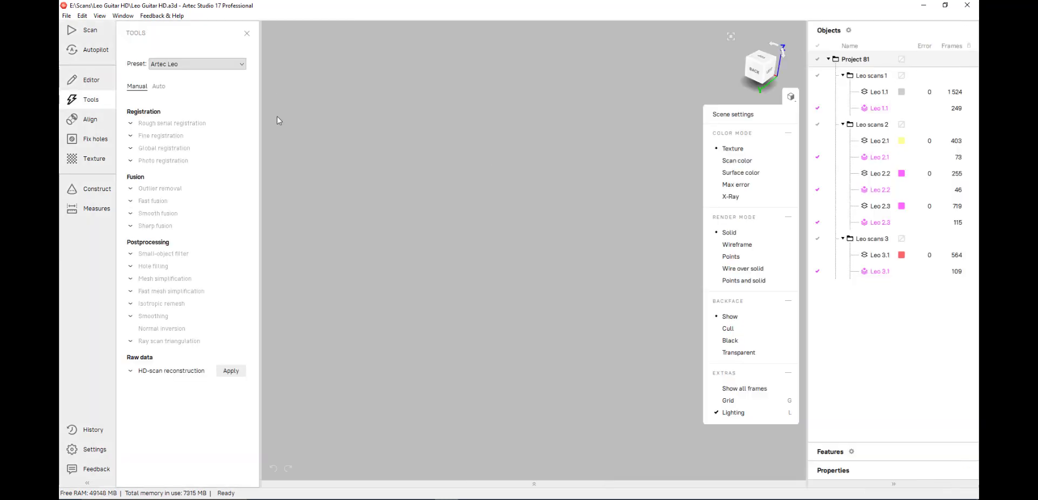
Run HD-scan reconstruction on the active raw scans with frame frequency 1 and point density 2.56x, skipping the GPU test
{"action": "left_click", "coordinate": [155, 370]}
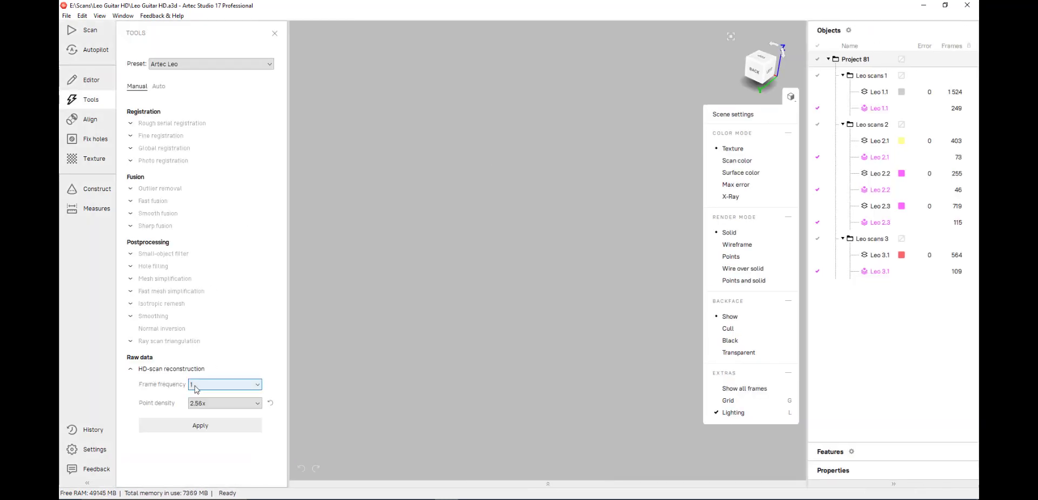
{"action": "left_click", "coordinate": [196, 388]}
{"action": "left_click", "coordinate": [196, 388]}
{"action": "left_click", "coordinate": [200, 403]}
{"action": "left_click", "coordinate": [202, 407]}
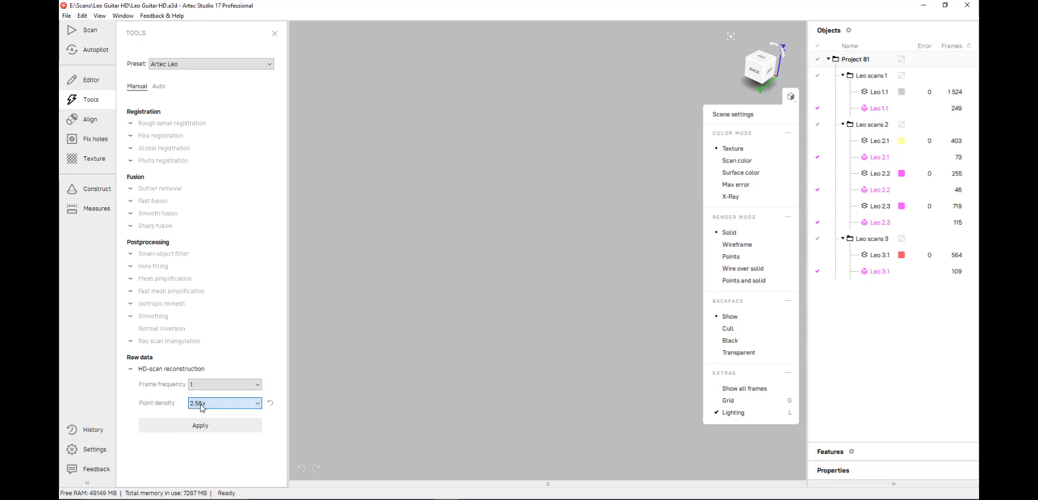
{"action": "left_click", "coordinate": [199, 425]}
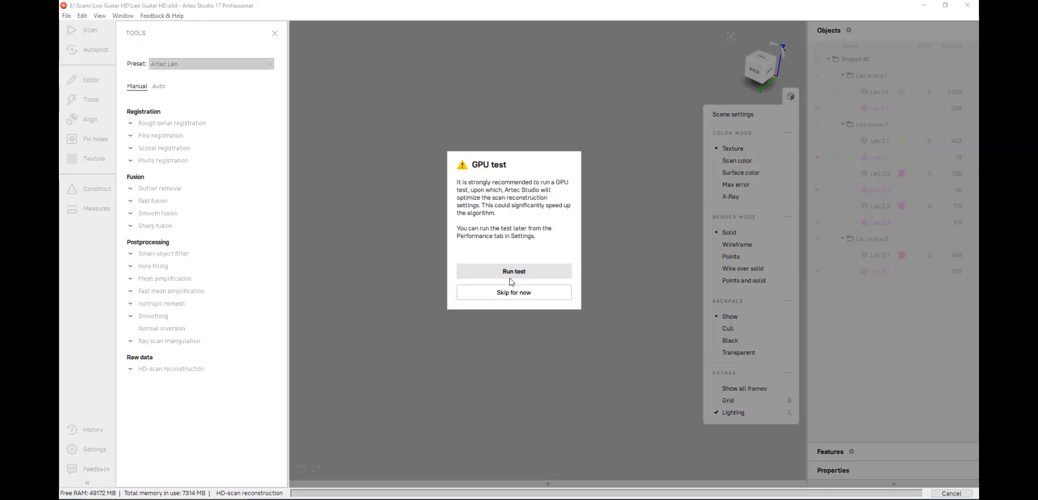
{"action": "left_click", "coordinate": [512, 293]}
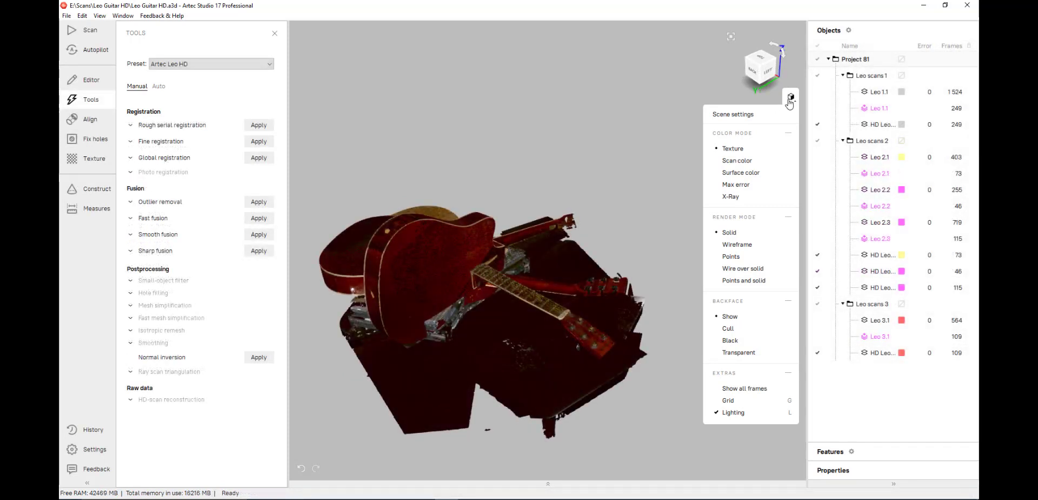
Compare the reconstructed HD Leo 1.1 scan with the regular Leo 1.1 scan by showing them one at a time
{"action": "middle_click_drag", "start_coordinate": [521, 269], "coordinate": [573, 256]}
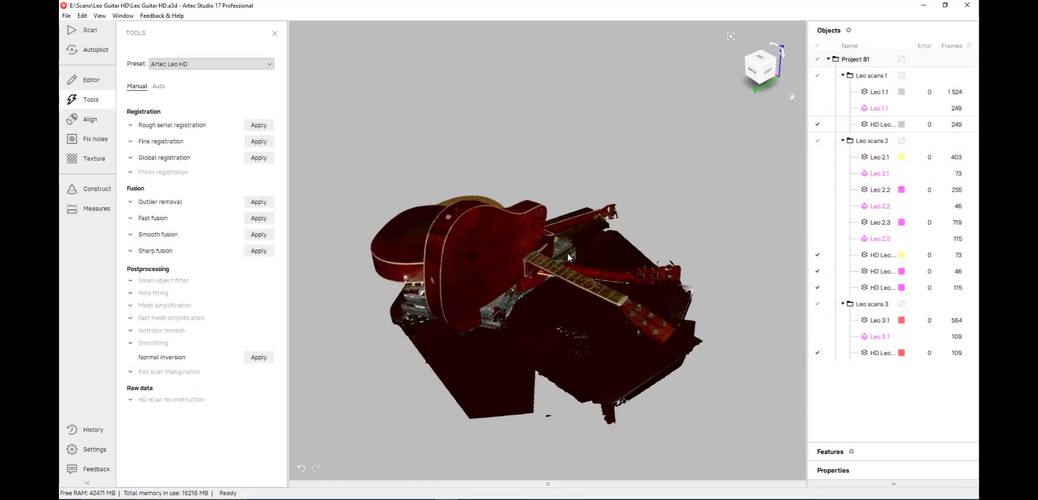
{"action": "left_click", "coordinate": [818, 125]}
{"action": "left_click_drag", "start_coordinate": [568, 258], "coordinate": [653, 207]}
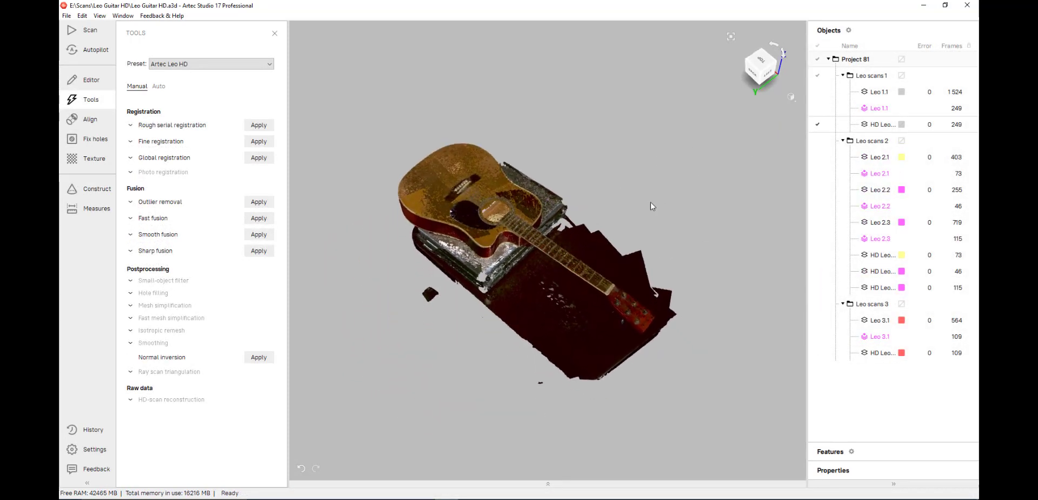
{"action": "left_click", "coordinate": [819, 93]}
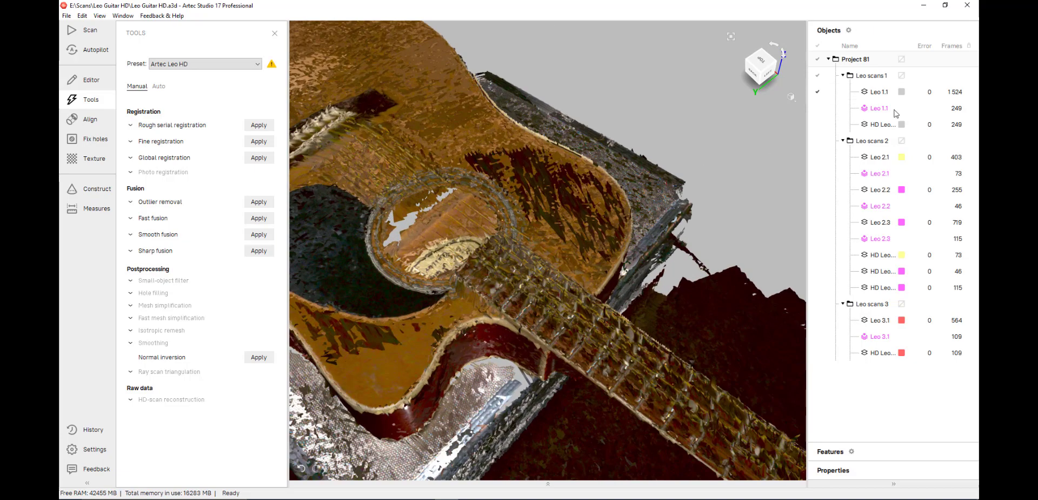
{"action": "left_click", "coordinate": [818, 125]}
Ungroup Project 81 and its folders Leo scans 1, Leo scans 2 and Leo scans 3
{"action": "right_click", "coordinate": [860, 71]}
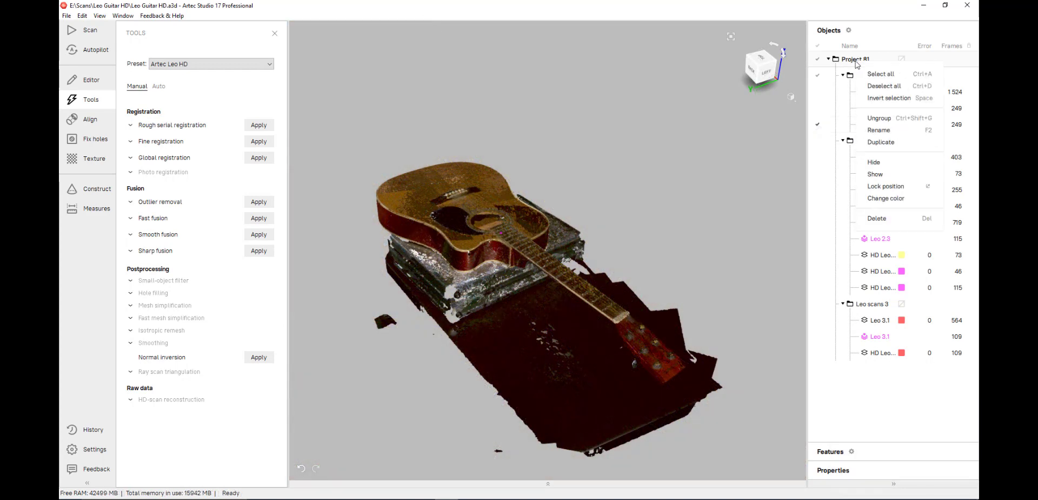
{"action": "left_click", "coordinate": [885, 118]}
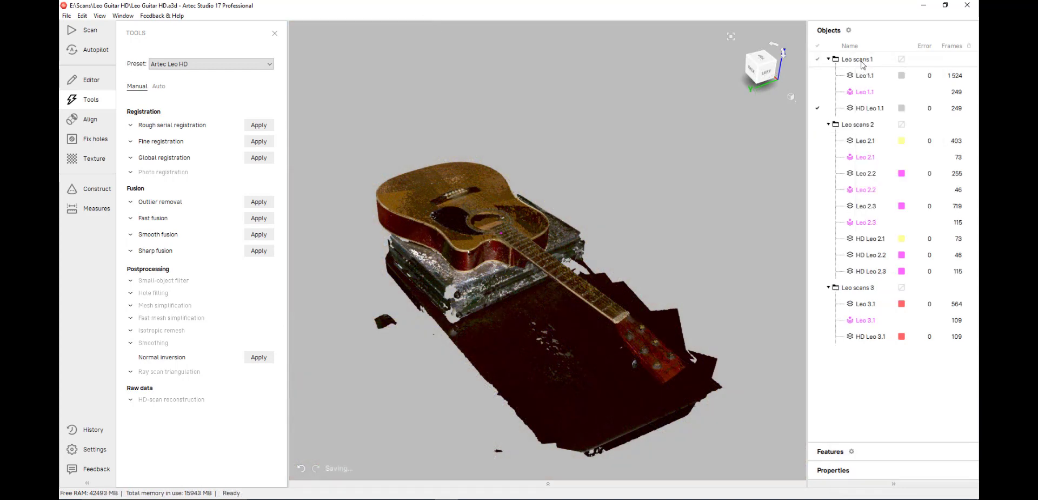
{"action": "right_click", "coordinate": [861, 61]}
{"action": "left_click", "coordinate": [880, 116]}
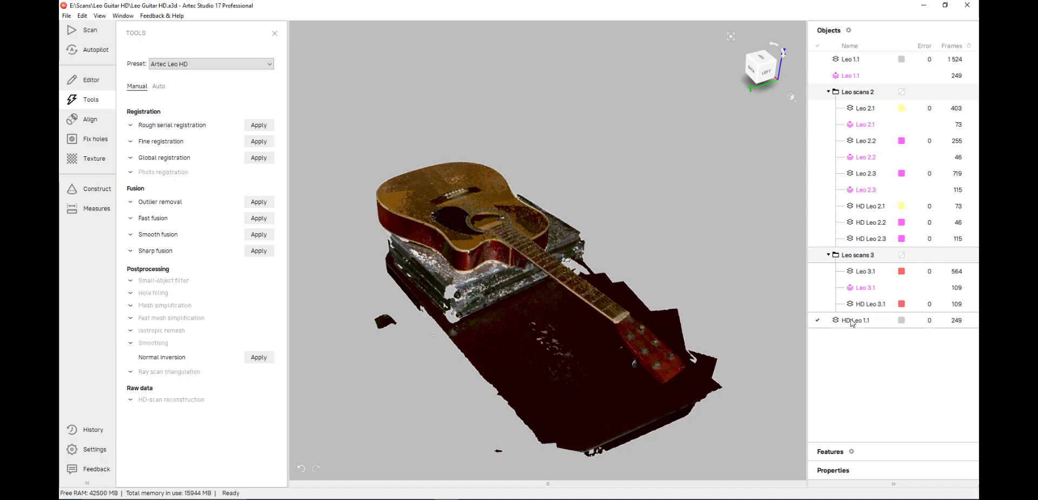
{"action": "right_click", "coordinate": [861, 259]}
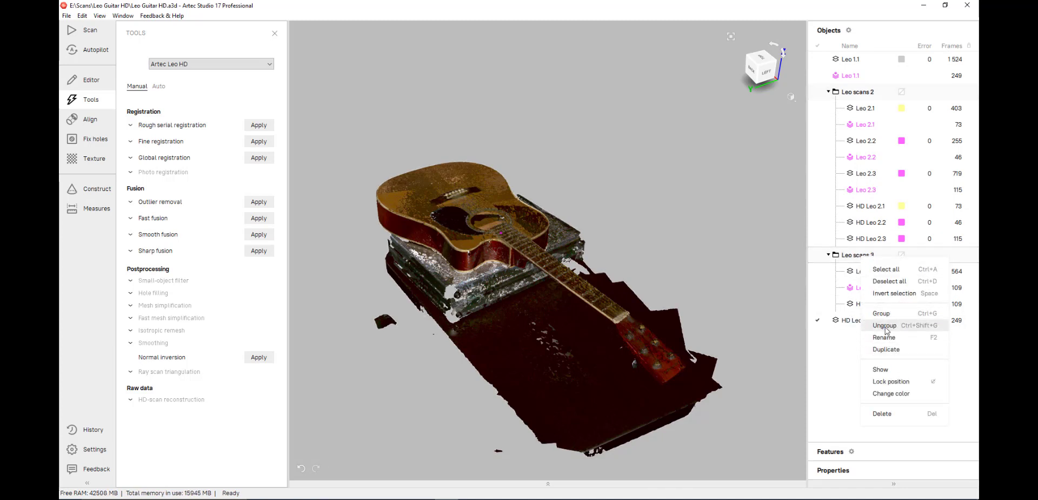
{"action": "left_click", "coordinate": [885, 325]}
Group all non-HD scans from Leo 1.1 through Leo 3.1 and rename the group as Raw data
{"action": "left_click", "coordinate": [855, 204]}
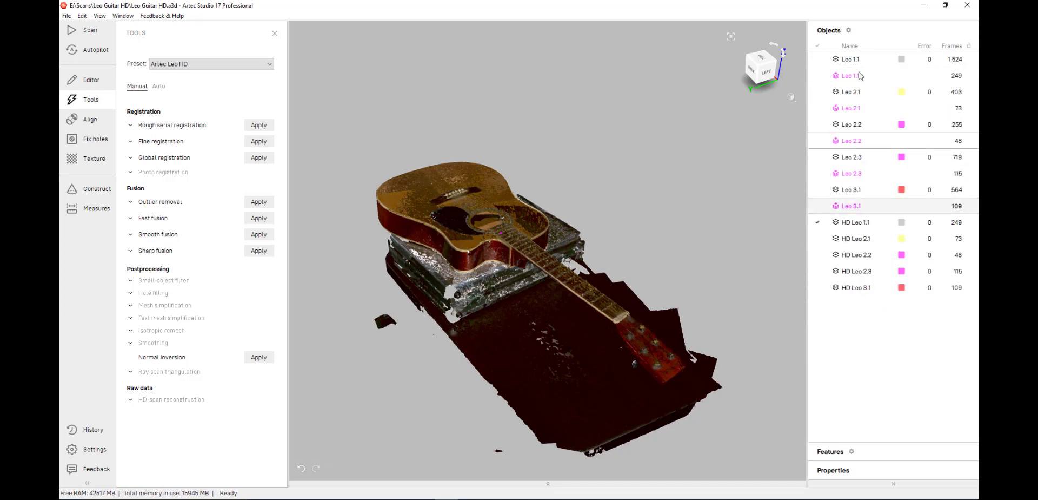
{"action": "left_click", "coordinate": [852, 61], "text": "shift"}
{"action": "right_click", "coordinate": [852, 61]}
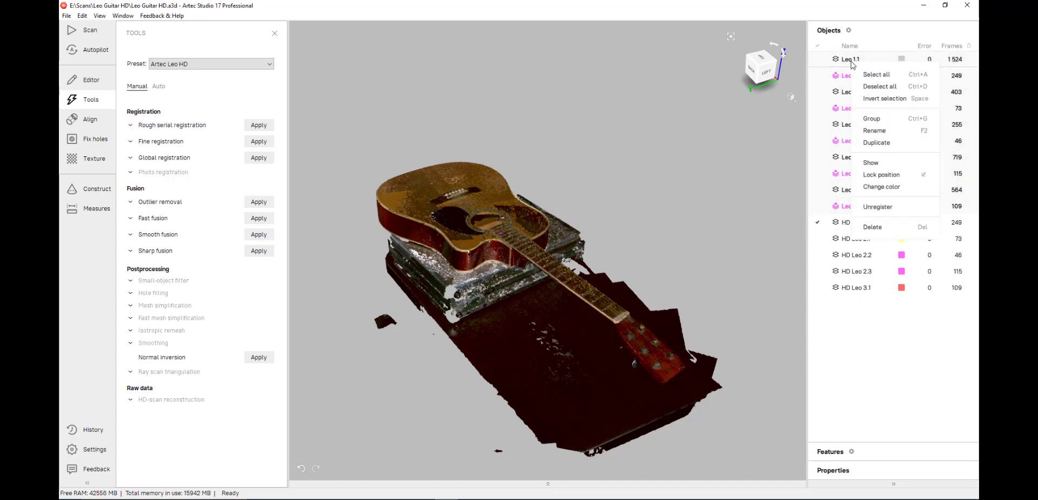
{"action": "left_click", "coordinate": [872, 118]}
{"action": "right_click", "coordinate": [845, 59]}
{"action": "left_click", "coordinate": [870, 126]}
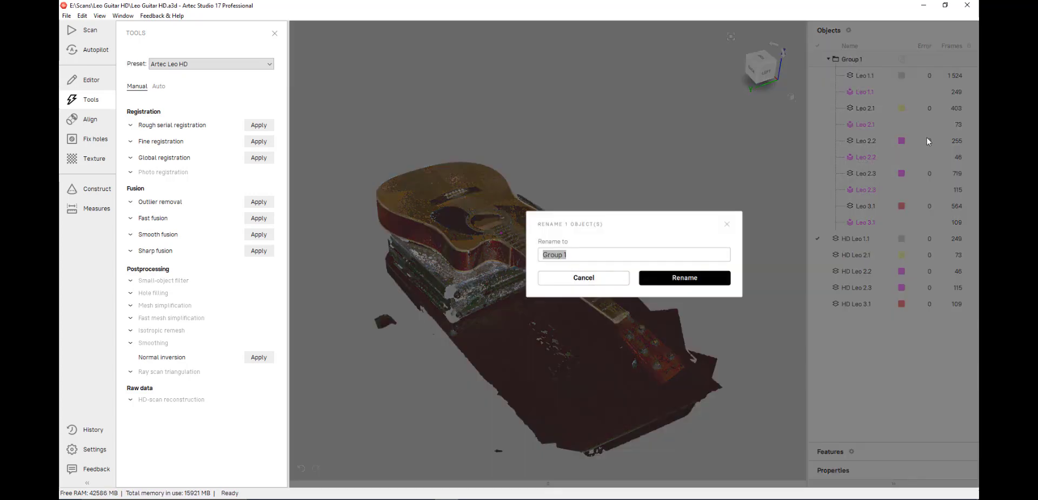
{"action": "type", "text": "Raw data"}
{"action": "key", "text": "Return"}
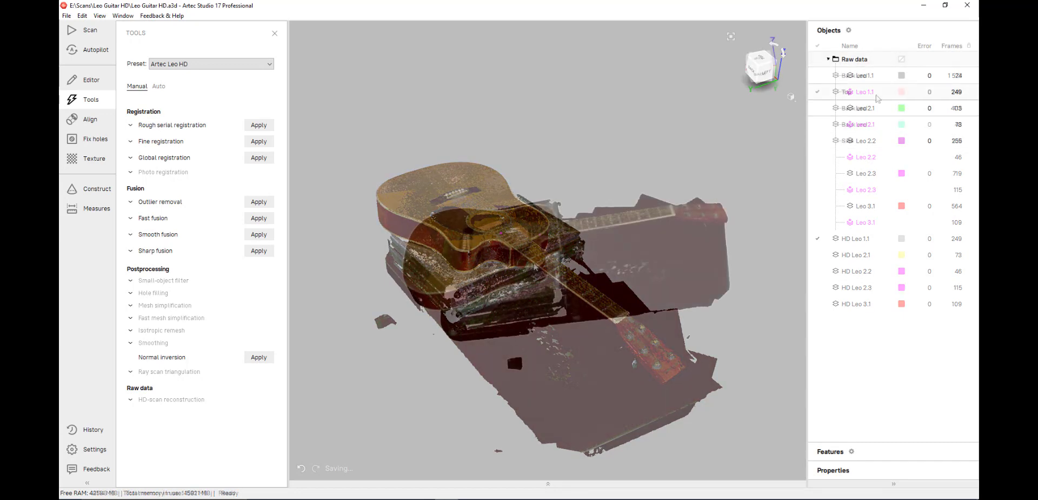
Erase the floor and support beneath the guitar in the Top scan using cutoff-plane selection, with the plane raised to just below the body
{"action": "left_click_drag", "start_coordinate": [513, 349], "coordinate": [573, 259]}
{"action": "left_click", "coordinate": [80, 79]}
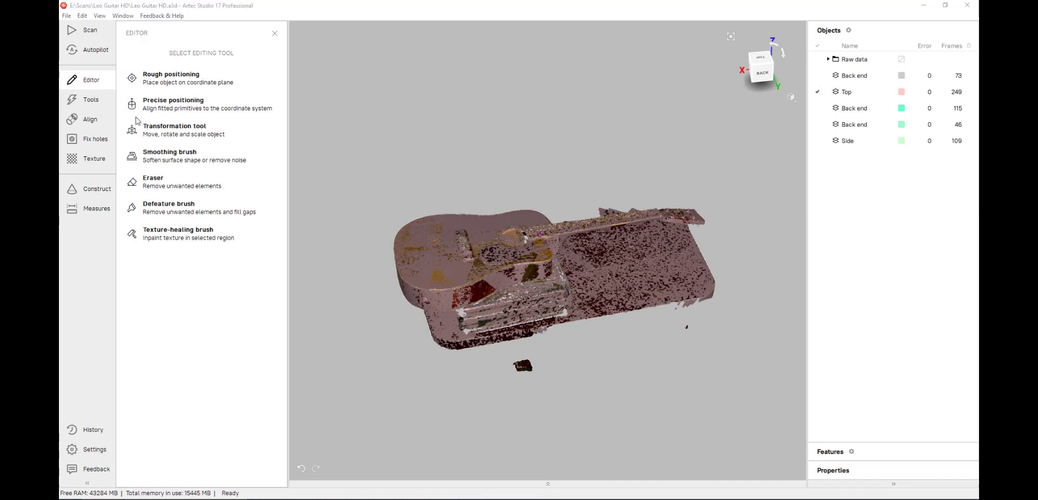
{"action": "left_click", "coordinate": [137, 183]}
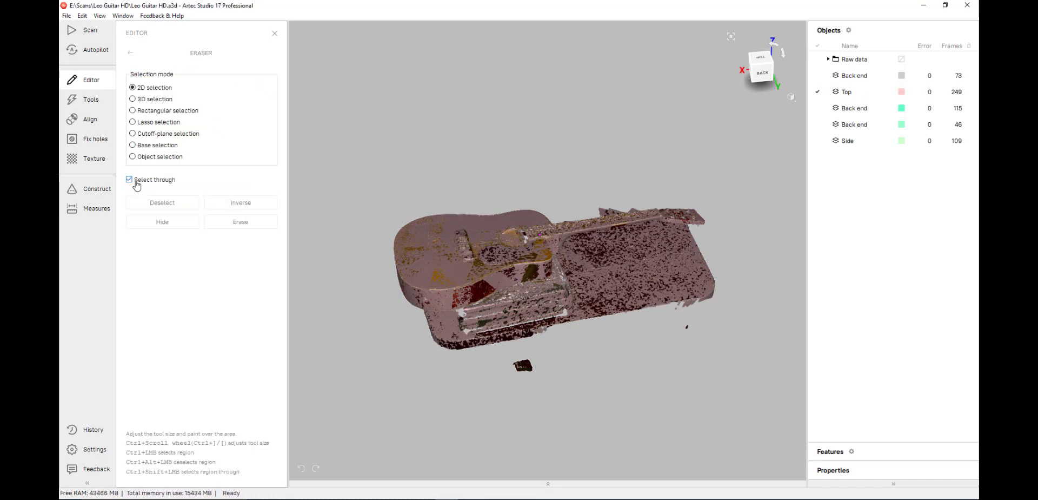
{"action": "left_click", "coordinate": [156, 133]}
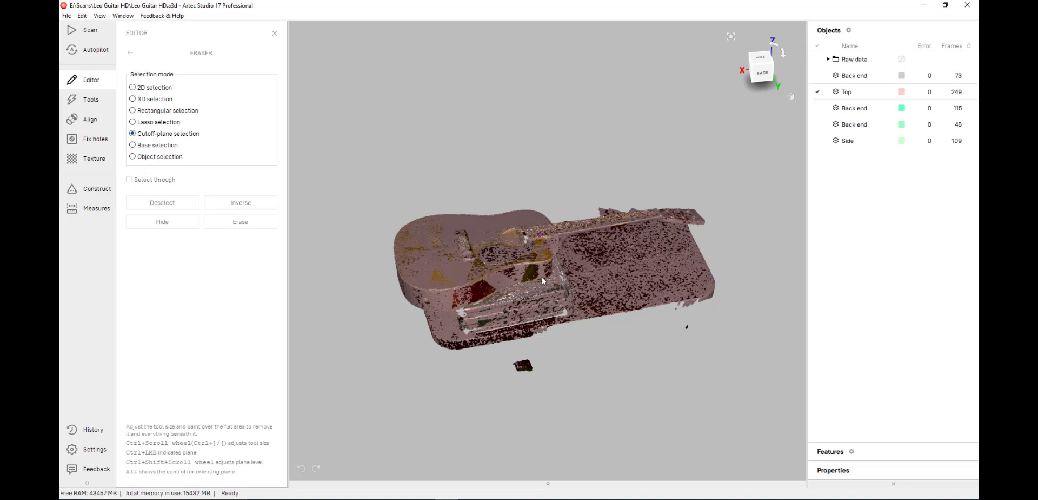
{"action": "mouse_move", "coordinate": [662, 247]}
{"action": "left_mouse_down"}
{"action": "mouse_move", "coordinate": [597, 262]}
{"action": "mouse_move", "coordinate": [527, 242]}
{"action": "left_mouse_up"}
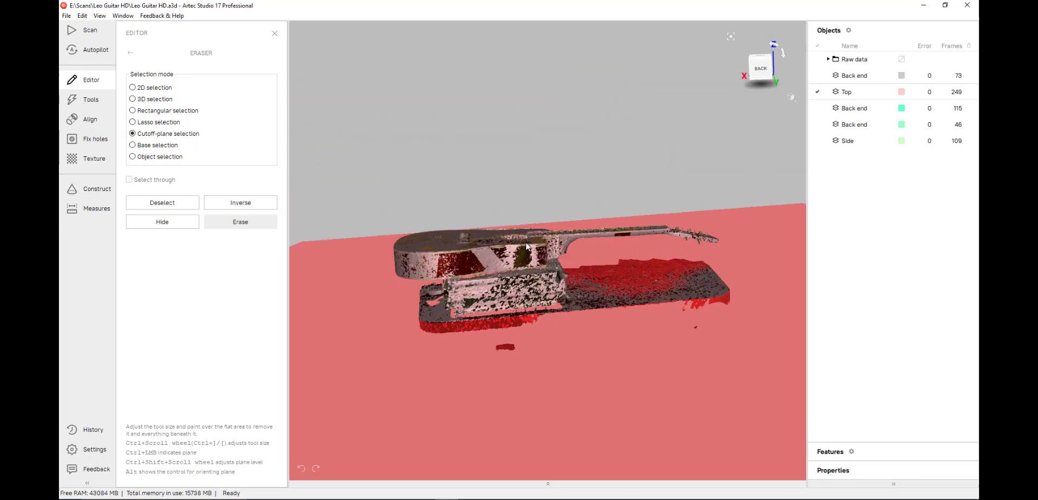
{"action": "scroll", "coordinate": [528, 242], "scroll_direction": "up", "scroll_amount": 6, "text": "ctrl+shift"}
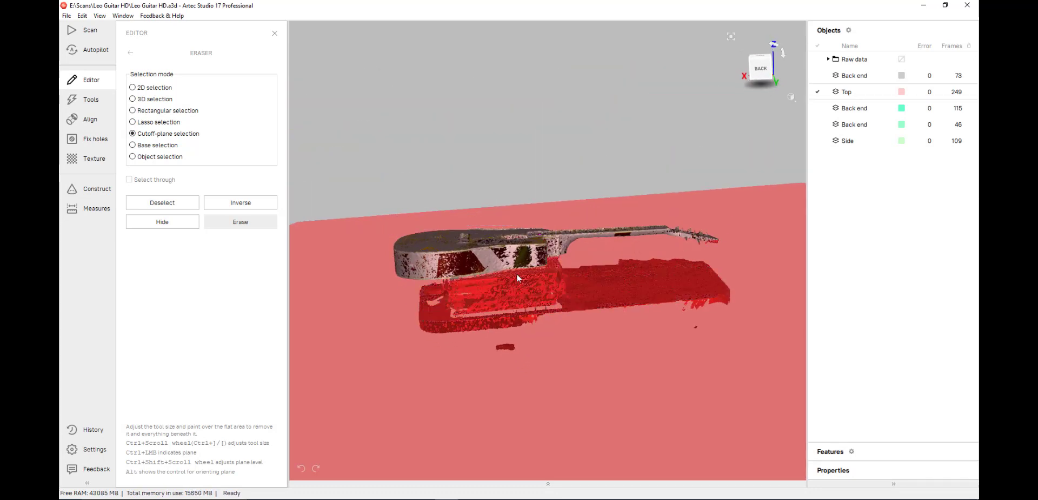
{"action": "left_click", "coordinate": [258, 224]}
Switch the eraser to 2D selection with Select through enabled for the Top scan
{"action": "mouse_move", "coordinate": [503, 227]}
{"action": "left_mouse_down"}
{"action": "mouse_move", "coordinate": [521, 81]}
{"action": "mouse_move", "coordinate": [530, 181]}
{"action": "mouse_move", "coordinate": [611, 194]}
{"action": "mouse_move", "coordinate": [582, 328]}
{"action": "mouse_move", "coordinate": [510, 291]}
{"action": "mouse_move", "coordinate": [482, 211]}
{"action": "mouse_move", "coordinate": [466, 324]}
{"action": "mouse_move", "coordinate": [464, 295]}
{"action": "left_mouse_up"}
{"action": "scroll", "coordinate": [472, 273], "scroll_direction": "up", "scroll_amount": 4}
{"action": "left_click", "coordinate": [157, 88]}
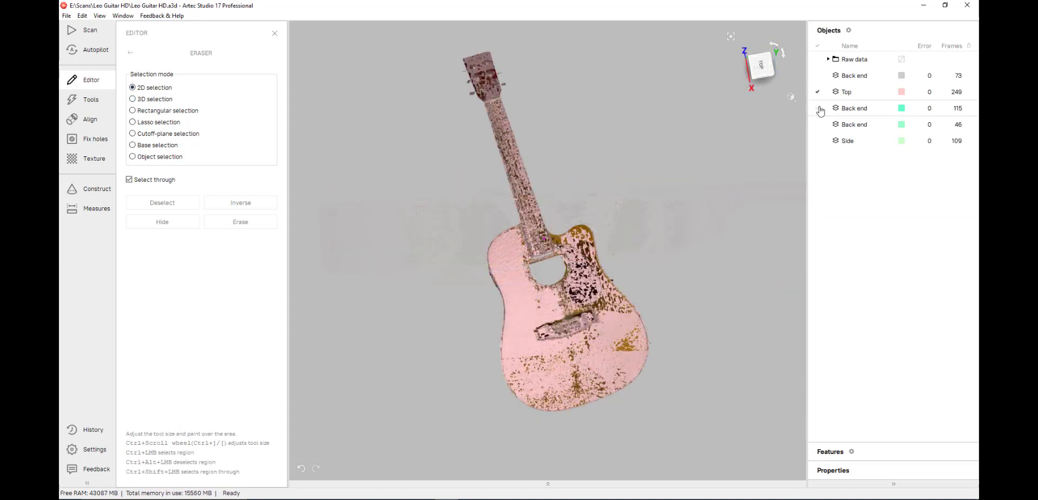
Show the Back end and Side scans together with the Top scan
{"action": "left_click", "coordinate": [817, 107]}
{"action": "left_click", "coordinate": [818, 124]}
{"action": "left_click", "coordinate": [817, 79]}
{"action": "left_click_drag", "start_coordinate": [622, 103], "coordinate": [545, 296]}
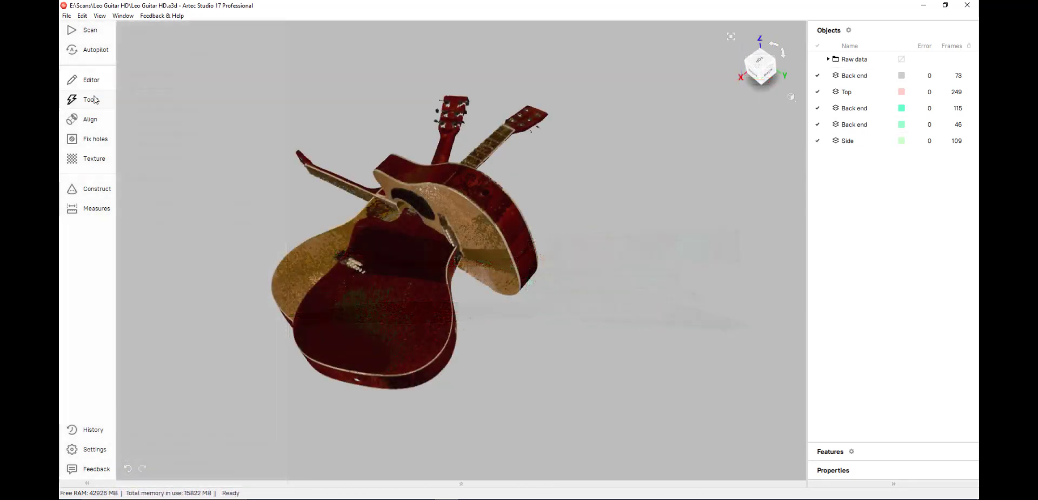
Start the Align tool for the Back end, Top and Side scans and display them in Scan color
{"action": "left_click", "coordinate": [98, 124]}
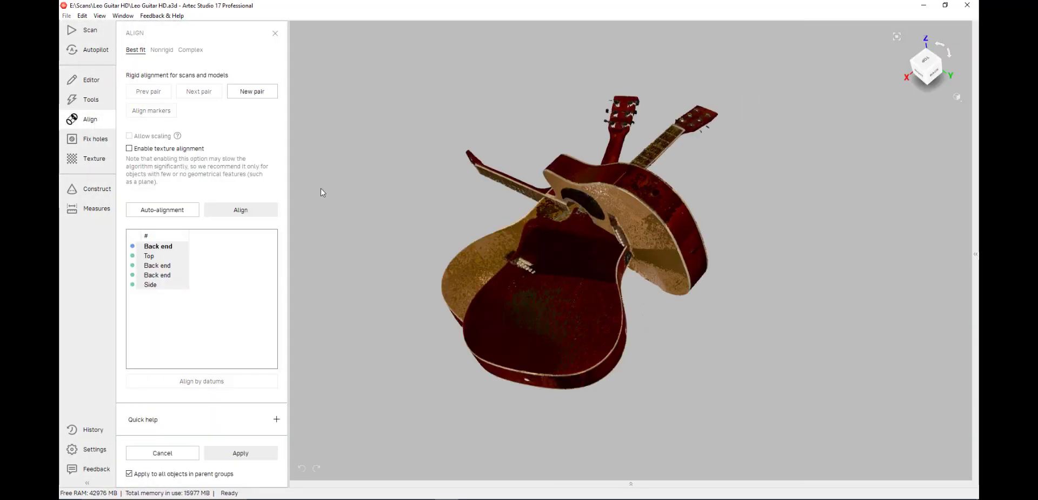
{"action": "left_click", "coordinate": [957, 98]}
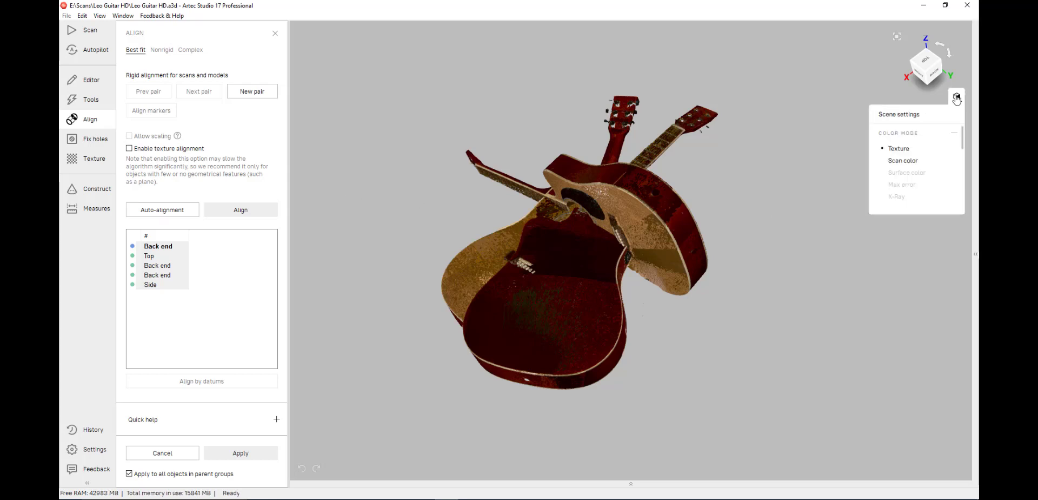
{"action": "left_click", "coordinate": [917, 161]}
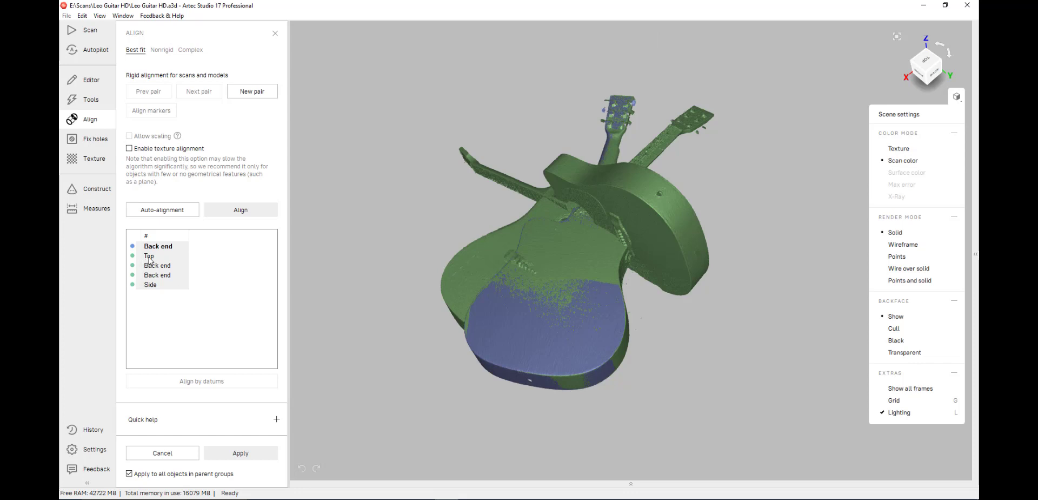
Make the Side scan the fixed reference and choose the Top scan as the one to align to it
{"action": "left_click", "coordinate": [153, 285]}
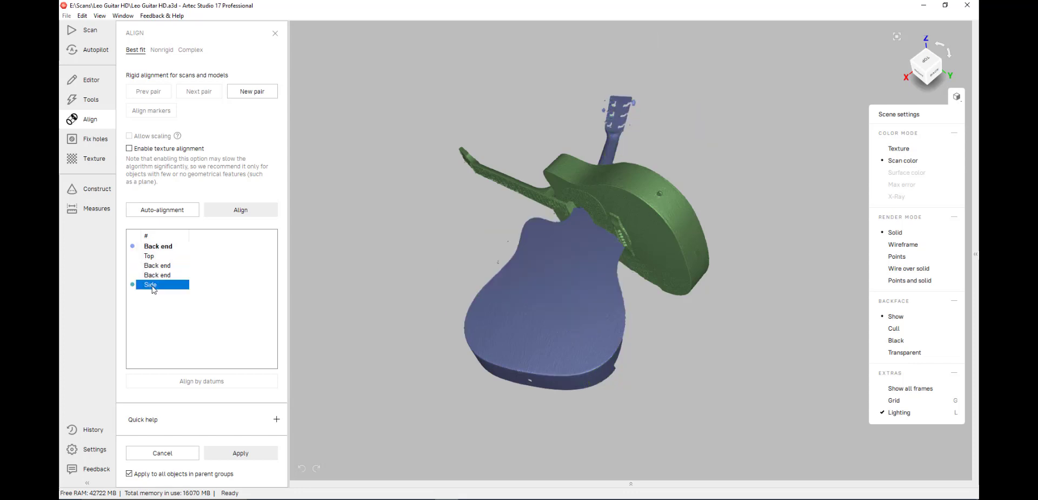
{"action": "double_click", "coordinate": [152, 286]}
{"action": "left_click", "coordinate": [165, 248]}
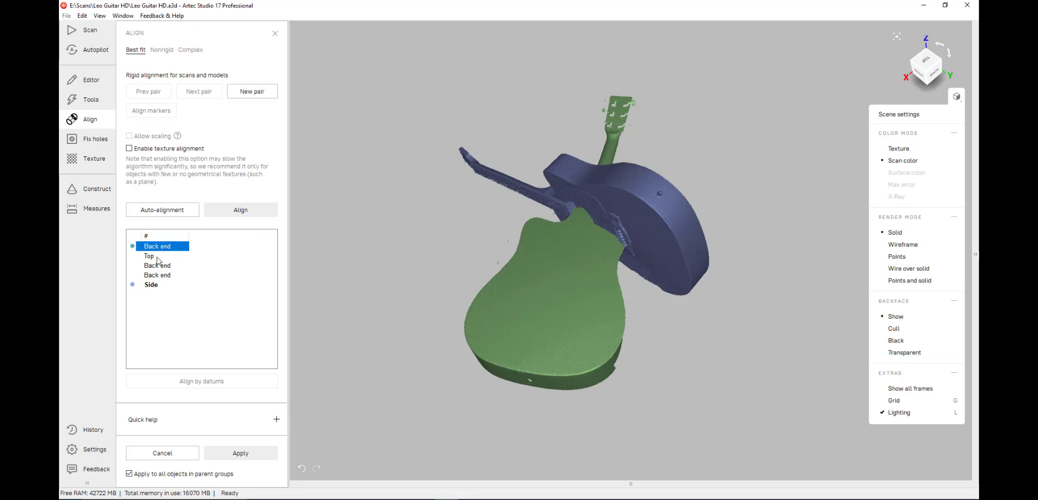
{"action": "left_click", "coordinate": [161, 256]}
{"action": "left_click", "coordinate": [157, 268]}
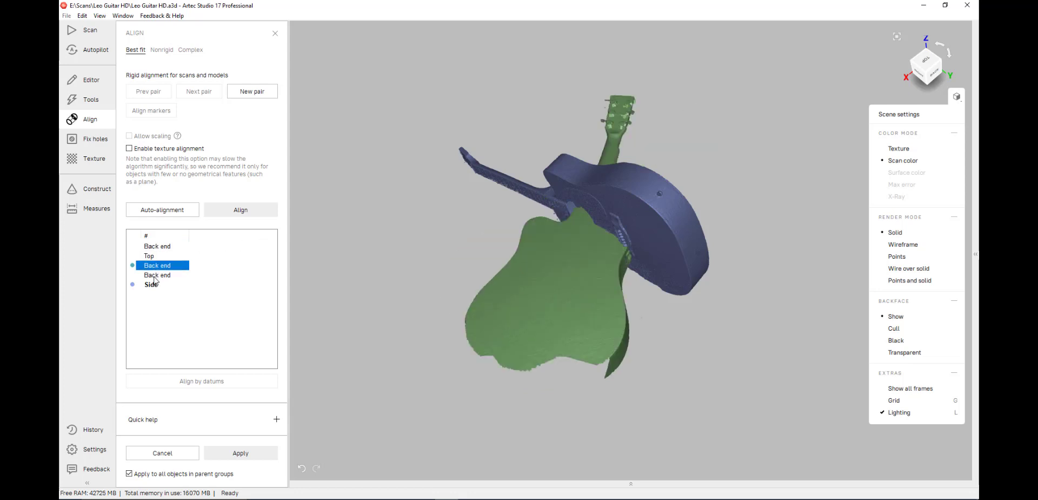
{"action": "left_click", "coordinate": [156, 276]}
{"action": "left_click", "coordinate": [151, 257]}
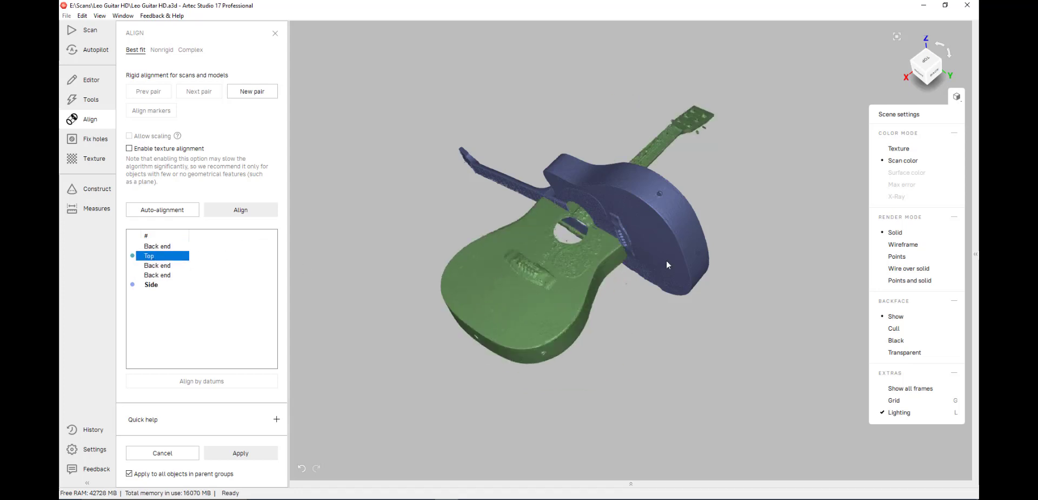
Place two matching point pairs between the Side and Top scans, on the pickguard and on the bridge
{"action": "left_click_drag", "start_coordinate": [529, 297], "coordinate": [718, 388]}
{"action": "left_click_drag", "start_coordinate": [457, 286], "coordinate": [479, 339]}
{"action": "left_click", "coordinate": [898, 149]}
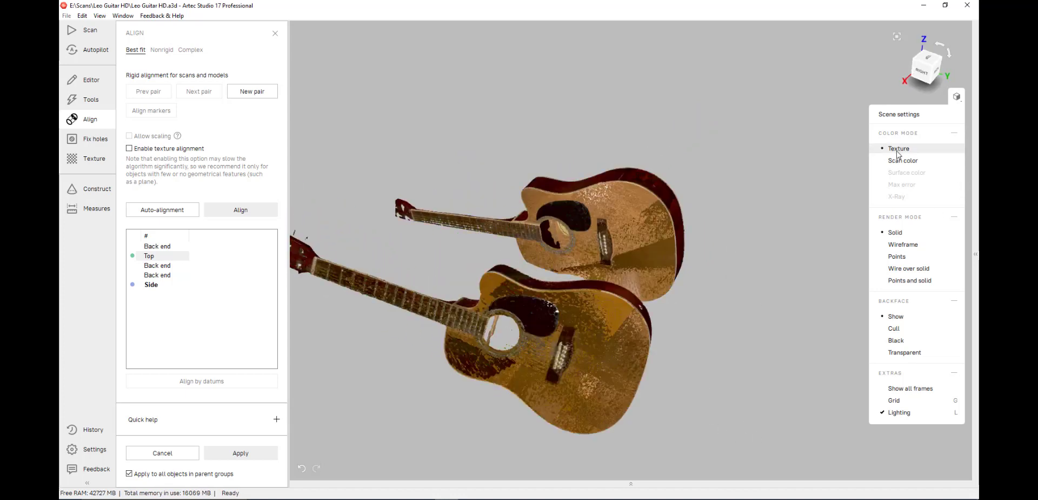
{"action": "left_click", "coordinate": [901, 164]}
{"action": "left_click_drag", "start_coordinate": [658, 285], "coordinate": [696, 256]}
{"action": "left_click", "coordinate": [567, 221]}
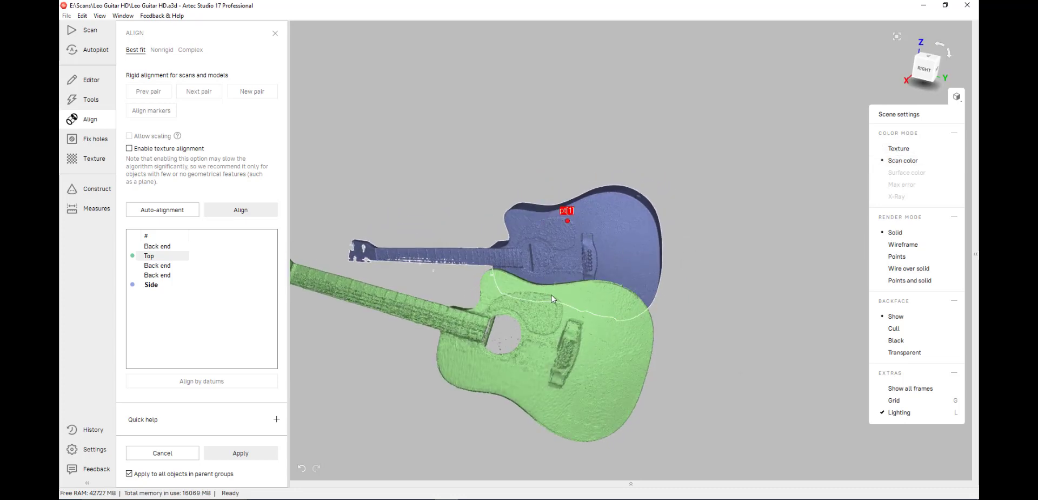
{"action": "left_click", "coordinate": [553, 301]}
{"action": "left_click", "coordinate": [594, 261]}
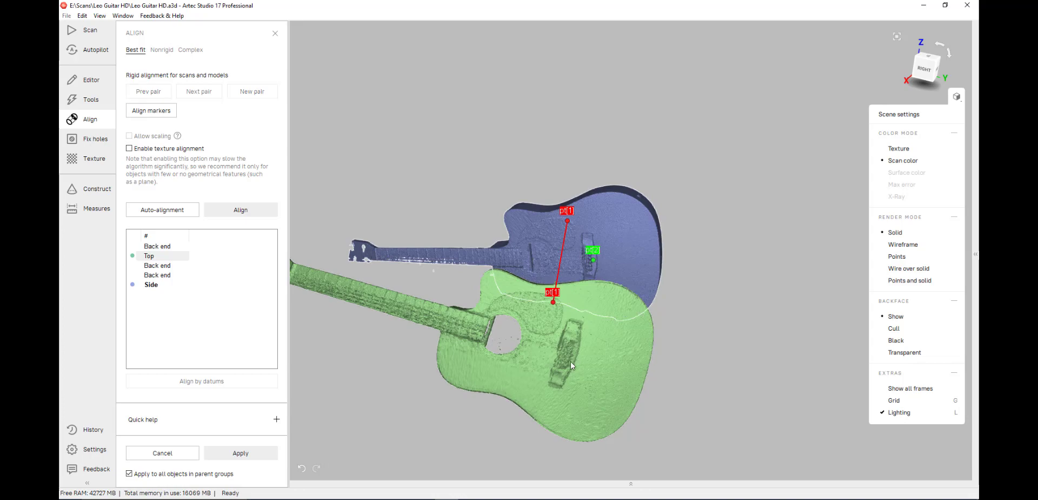
{"action": "left_click", "coordinate": [570, 356]}
Place a third point pair on the Side and Top scans near the tail end of the guitar body
{"action": "left_click_drag", "start_coordinate": [397, 270], "coordinate": [508, 281]}
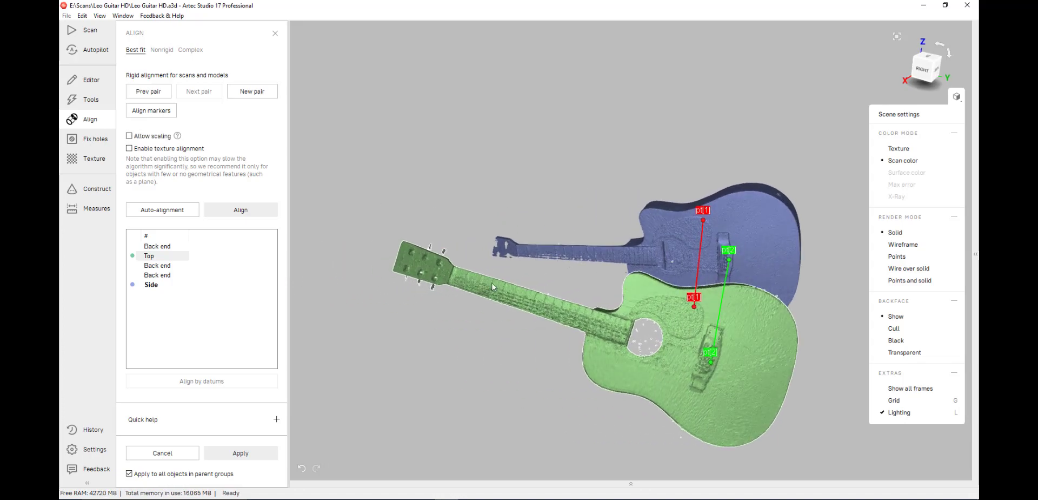
{"action": "scroll", "coordinate": [541, 327], "scroll_direction": "up", "scroll_amount": 5}
{"action": "left_click_drag", "start_coordinate": [540, 325], "coordinate": [817, 208]}
{"action": "scroll", "coordinate": [535, 296], "scroll_direction": "down", "scroll_amount": 3}
{"action": "left_click", "coordinate": [785, 206]}
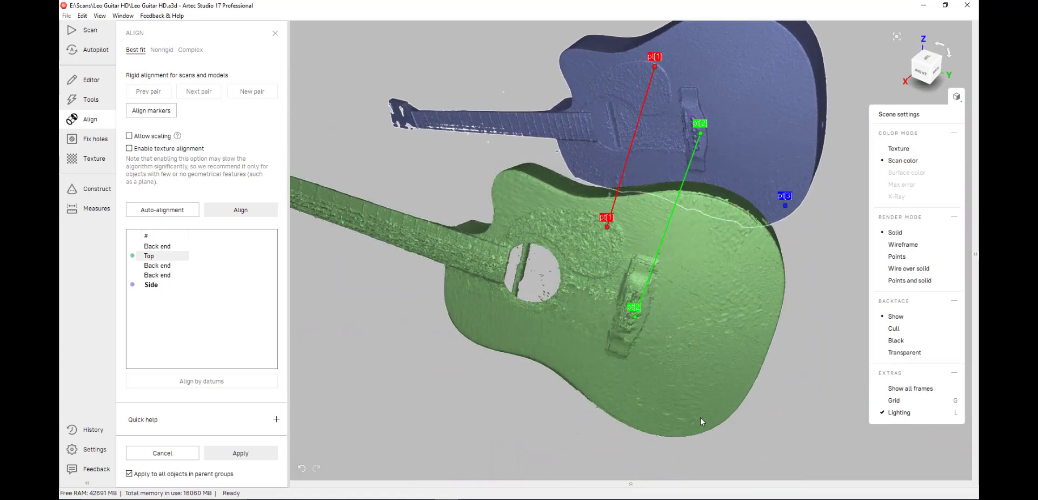
{"action": "scroll", "coordinate": [674, 394], "scroll_direction": "down", "scroll_amount": 2}
{"action": "left_click", "coordinate": [671, 399]}
Add a fourth point pair at the headstock end of the neck and align the Top scan to the Side scan
{"action": "middle_click_drag", "start_coordinate": [290, 184], "coordinate": [451, 232]}
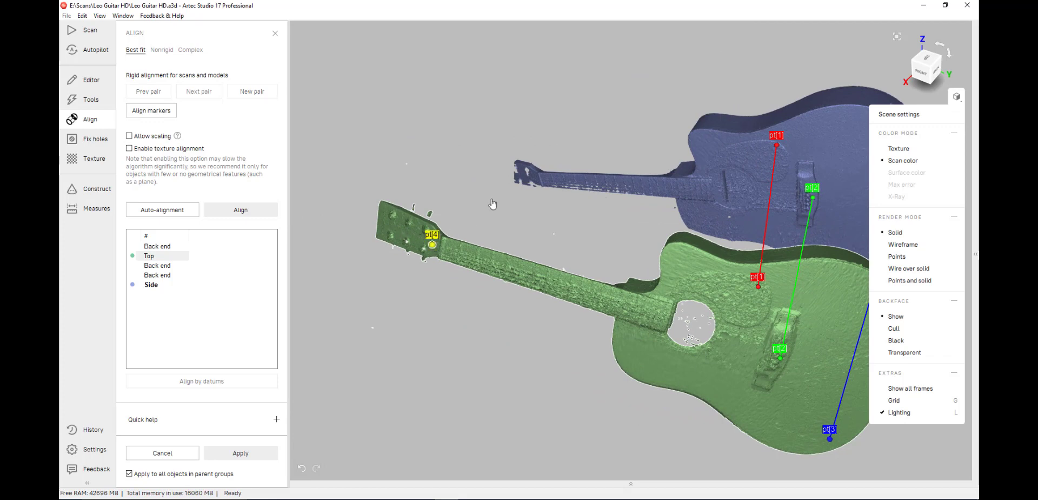
{"action": "left_click", "coordinate": [537, 182]}
{"action": "left_click", "coordinate": [238, 210]}
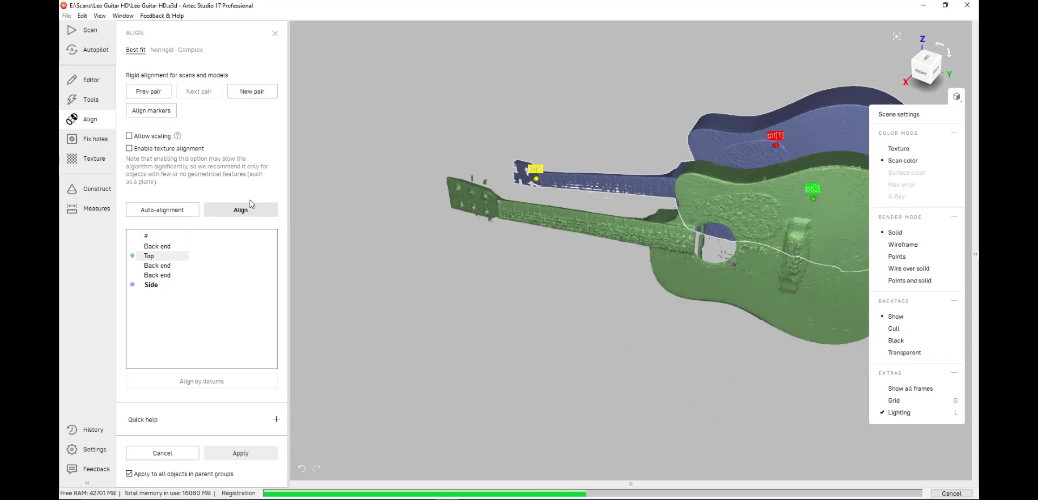
{"action": "middle_click_drag", "start_coordinate": [510, 190], "coordinate": [455, 198]}
{"action": "left_click_drag", "start_coordinate": [455, 198], "coordinate": [468, 166]}
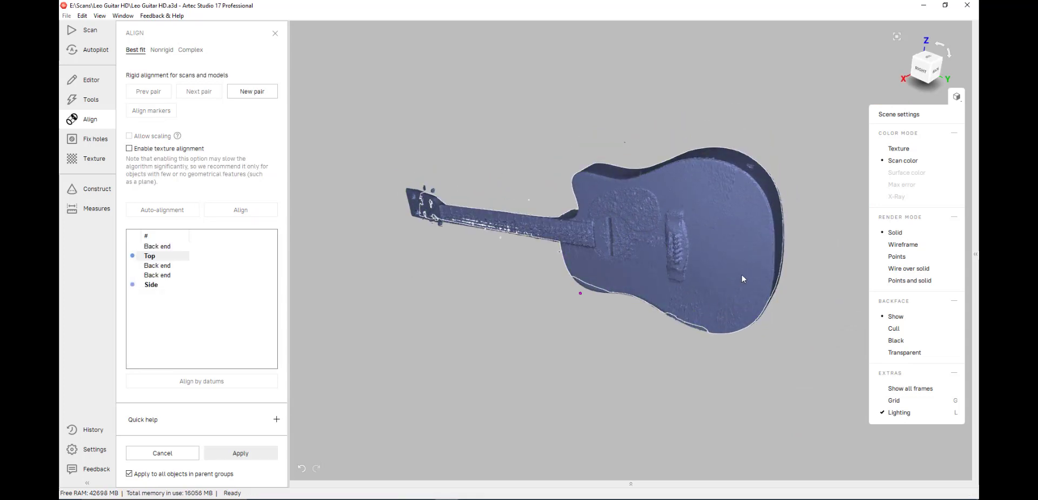
Select all three Back end scans for alignment and place their first point pair with the aligned scans at the neck heel
{"action": "left_click", "coordinate": [157, 246]}
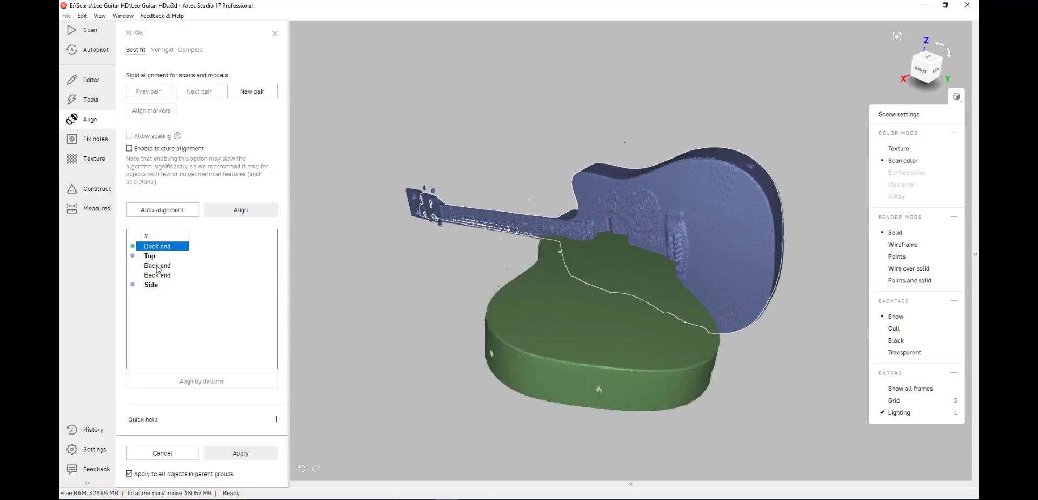
{"action": "left_click", "coordinate": [158, 265], "text": "ctrl"}
{"action": "left_click", "coordinate": [159, 275], "text": "ctrl"}
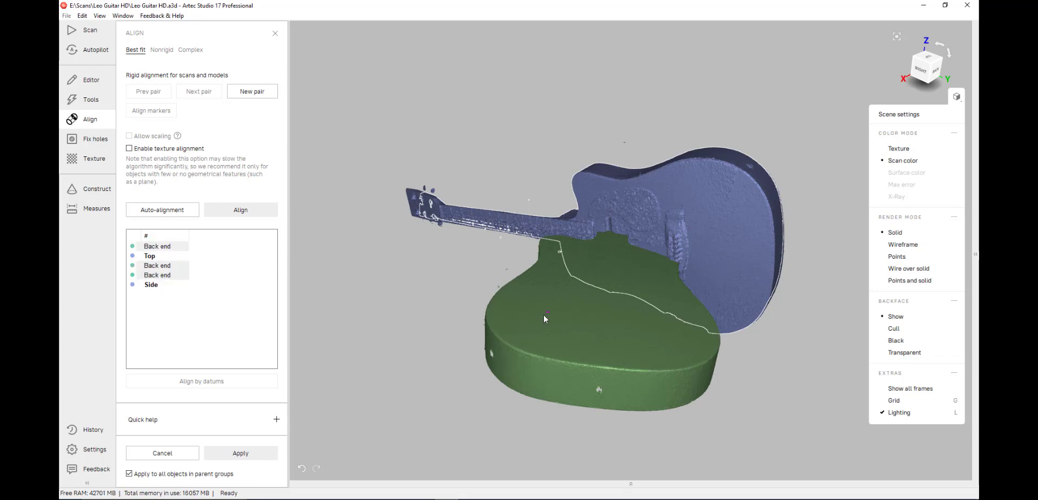
{"action": "left_click_drag", "start_coordinate": [543, 319], "coordinate": [679, 304], "text": "shift"}
{"action": "middle_click_drag", "start_coordinate": [678, 304], "coordinate": [686, 212], "text": "shift"}
{"action": "left_click", "coordinate": [693, 189]}
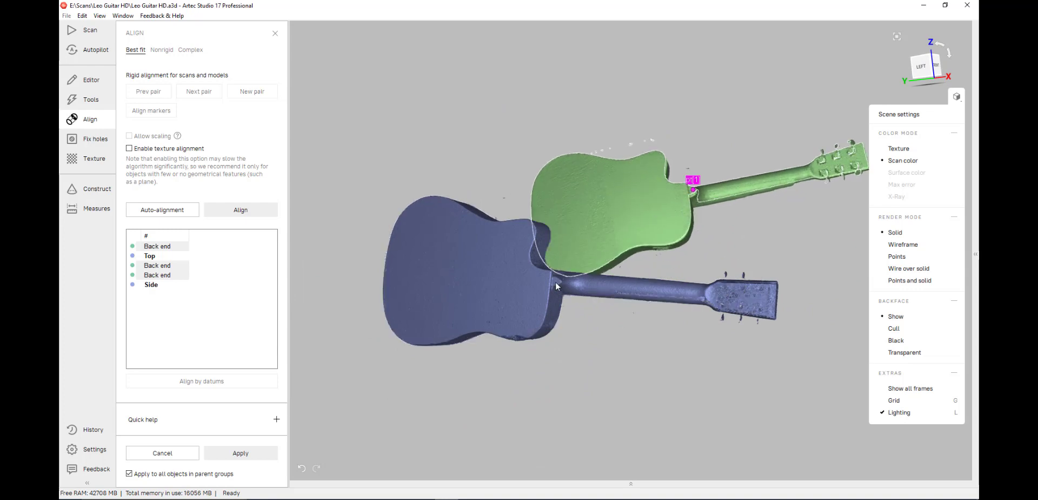
{"action": "left_click", "coordinate": [556, 281]}
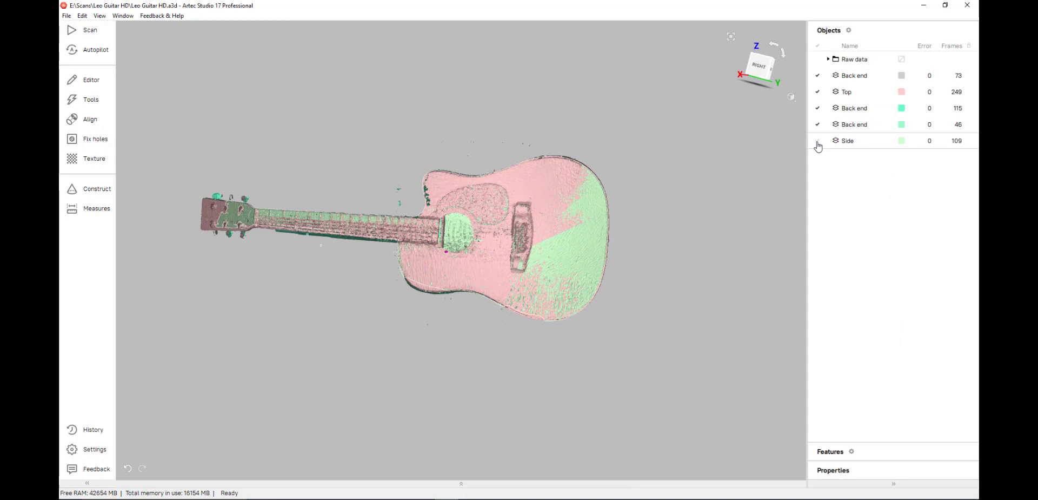
Show only the Side scan and examine the surface around its bridge up close
{"action": "double_click", "coordinate": [818, 143]}
{"action": "left_click_drag", "start_coordinate": [503, 313], "coordinate": [605, 250]}
{"action": "scroll", "coordinate": [530, 260], "scroll_direction": "up", "scroll_amount": 5}
{"action": "scroll", "coordinate": [530, 259], "scroll_direction": "up", "scroll_amount": 3}
Inspect the Side scan in Points render mode and return it to Solid with transparent backfaces
{"action": "left_click", "coordinate": [791, 96]}
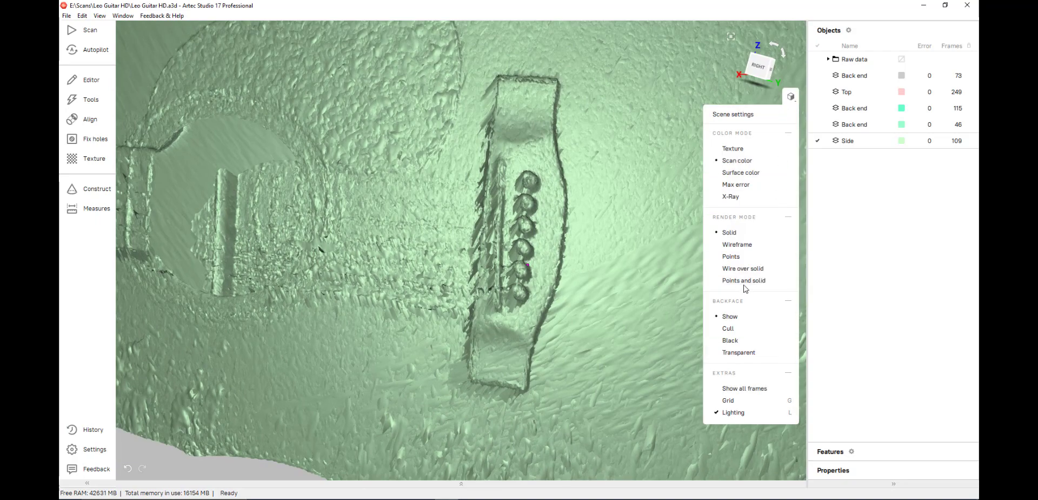
{"action": "left_click", "coordinate": [731, 256]}
{"action": "scroll", "coordinate": [576, 250], "scroll_direction": "down", "scroll_amount": 5}
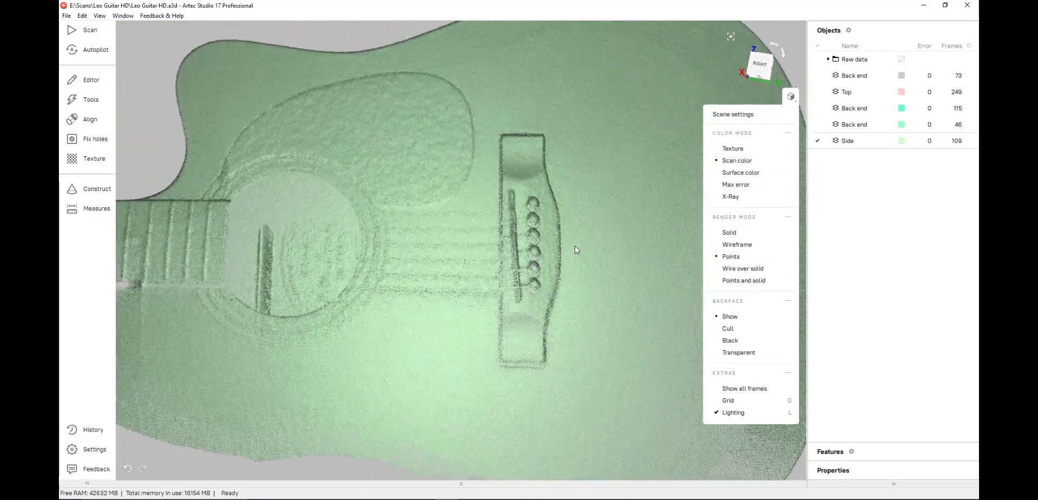
{"action": "left_click_drag", "start_coordinate": [576, 249], "coordinate": [608, 270]}
{"action": "scroll", "coordinate": [559, 280], "scroll_direction": "down", "scroll_amount": 3}
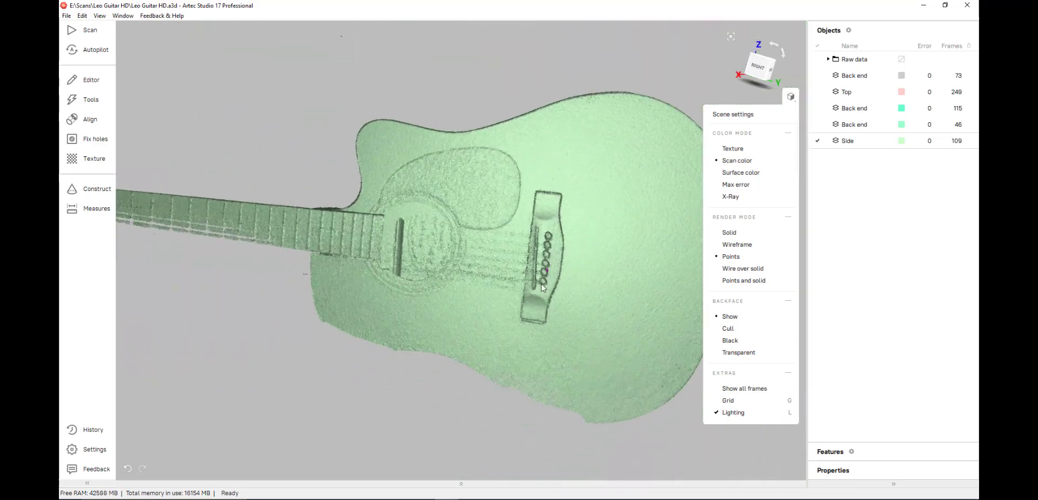
{"action": "left_click", "coordinate": [727, 330]}
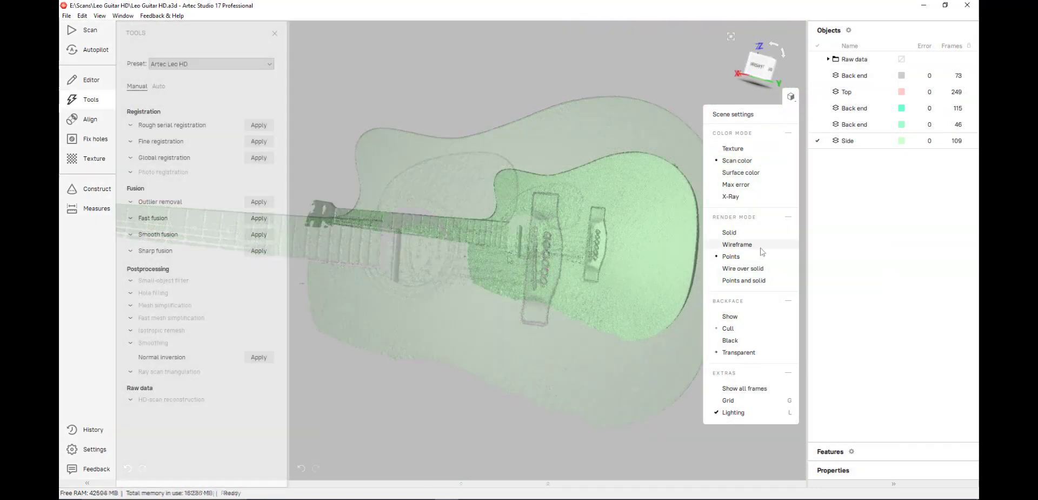
{"action": "left_click", "coordinate": [729, 232]}
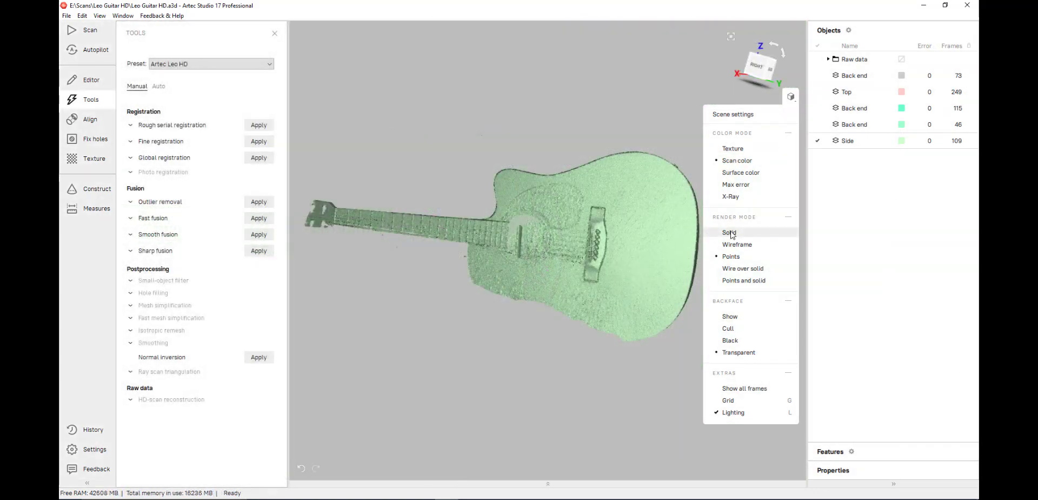
Run Rough serial registration on the Side scan using Geometry and texture, and check its surface in Texture and Scan color
{"action": "left_click", "coordinate": [168, 125]}
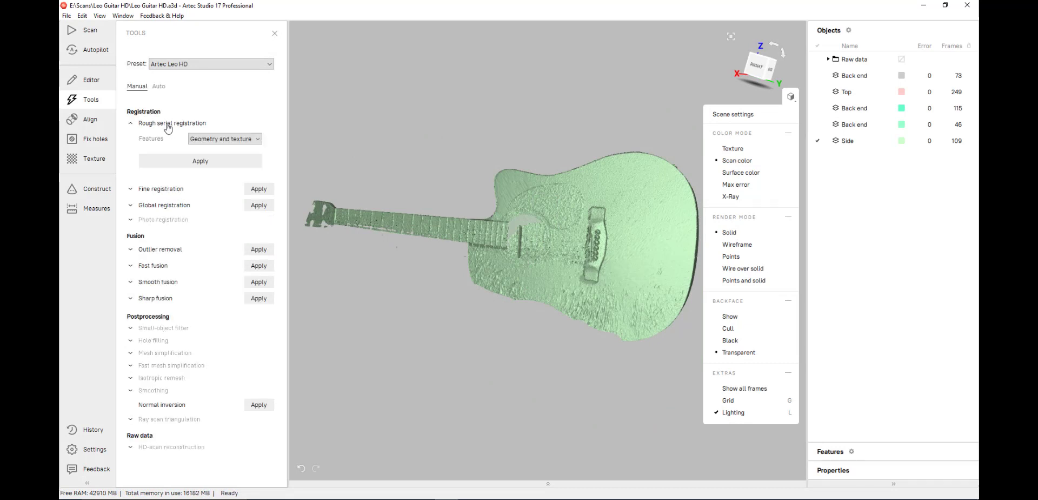
{"action": "left_click", "coordinate": [227, 162]}
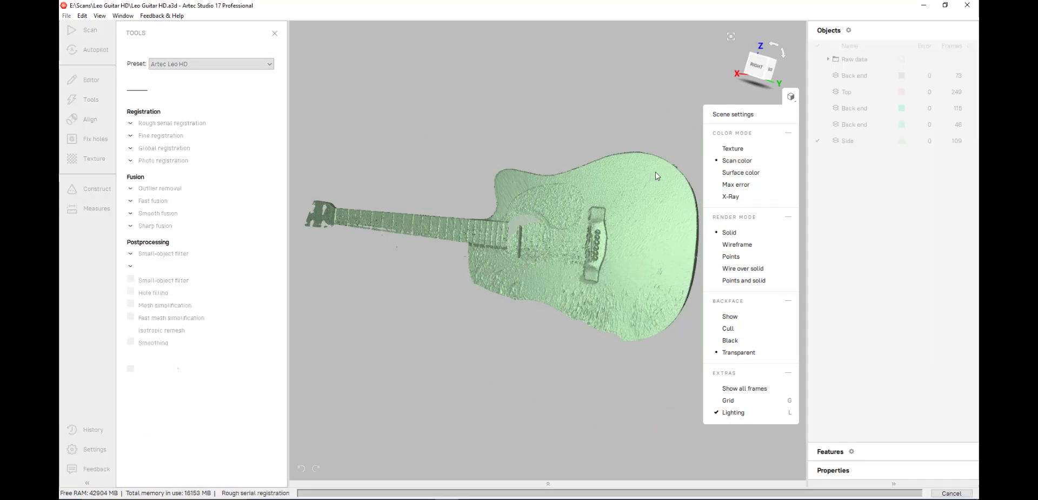
{"action": "left_click", "coordinate": [745, 150]}
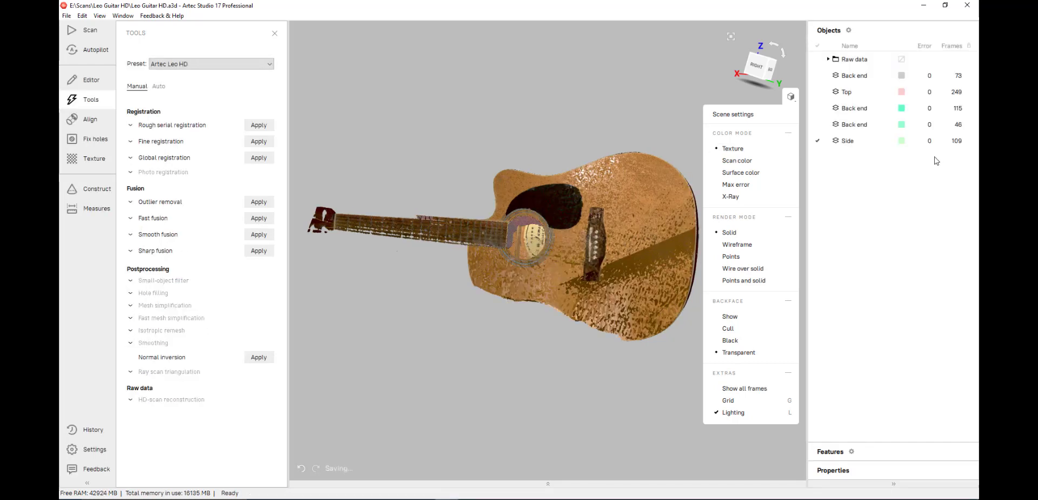
{"action": "scroll", "coordinate": [591, 253], "scroll_direction": "up", "scroll_amount": 5}
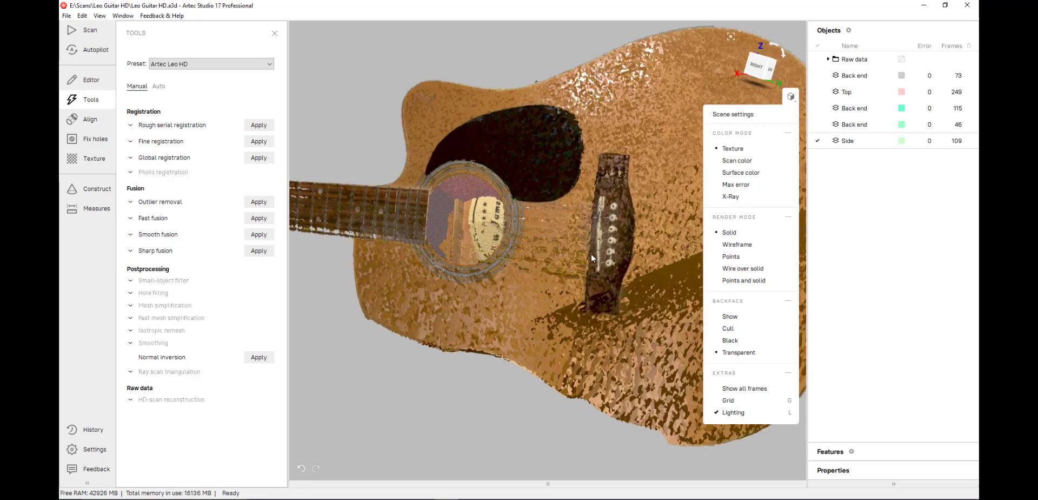
{"action": "left_click", "coordinate": [737, 161]}
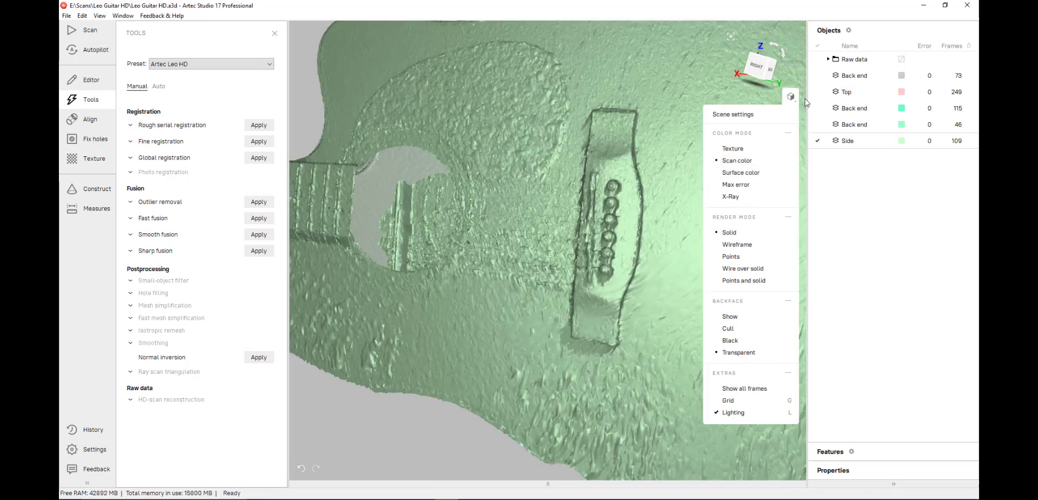
Play through the individual frames of the Side scan and reopen its frame list from Frame 0
{"action": "double_click", "coordinate": [847, 141]}
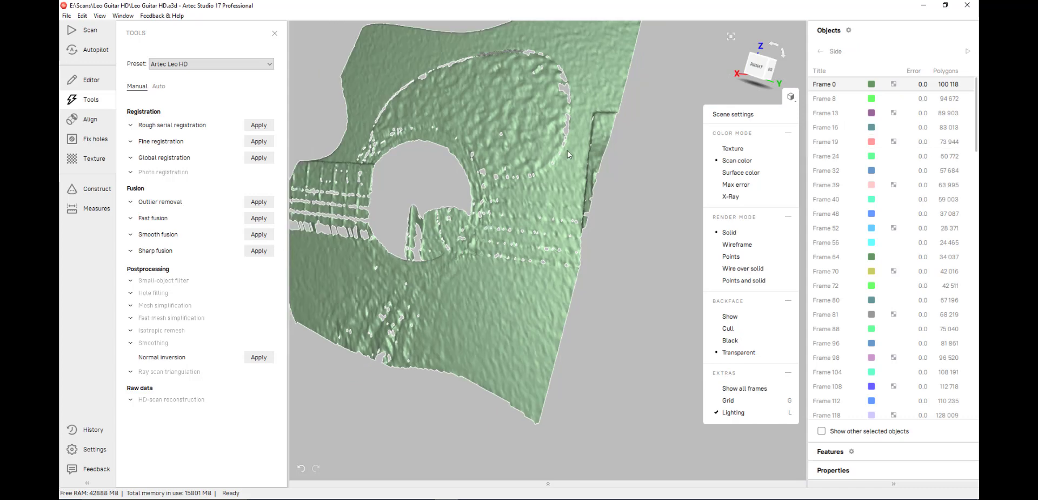
{"action": "left_click", "coordinate": [968, 52]}
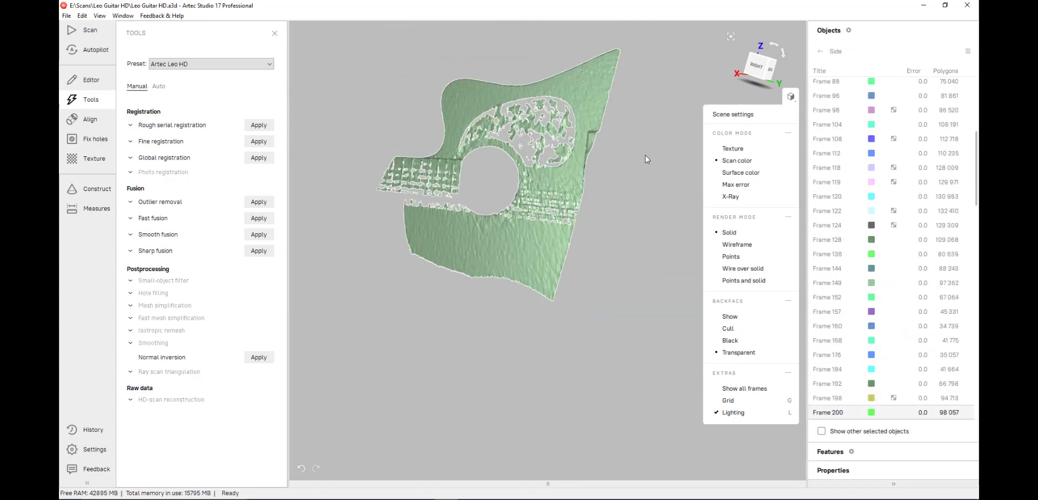
{"action": "left_click_drag", "start_coordinate": [645, 158], "coordinate": [531, 202]}
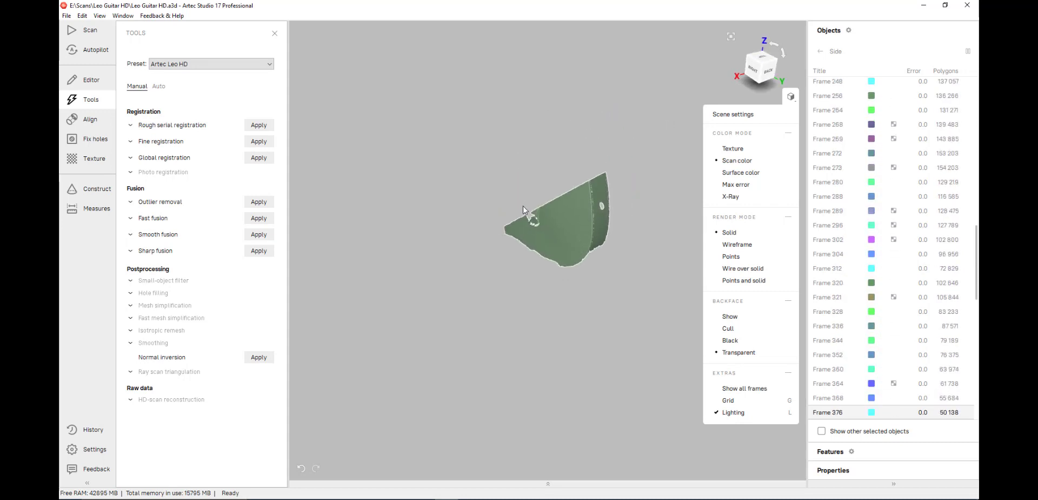
{"action": "left_click", "coordinate": [968, 52]}
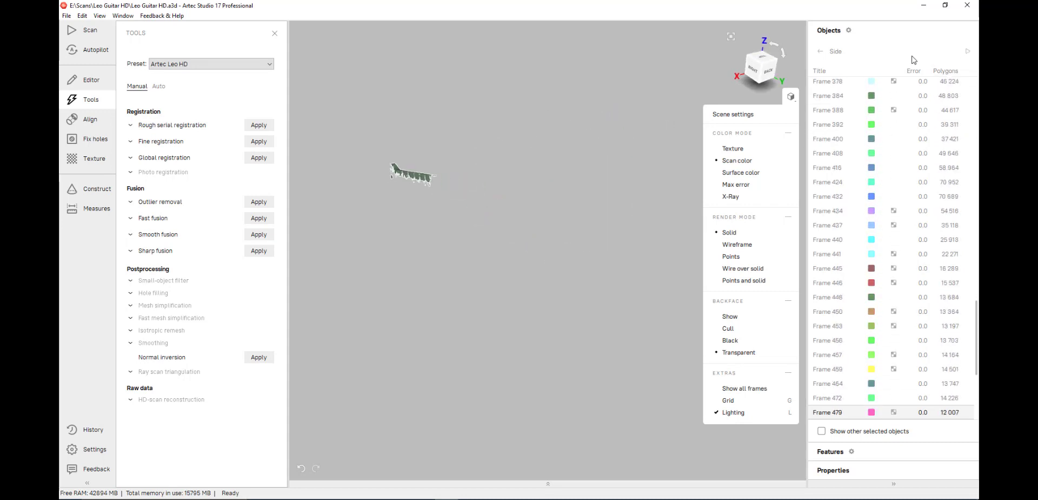
{"action": "left_click", "coordinate": [824, 54]}
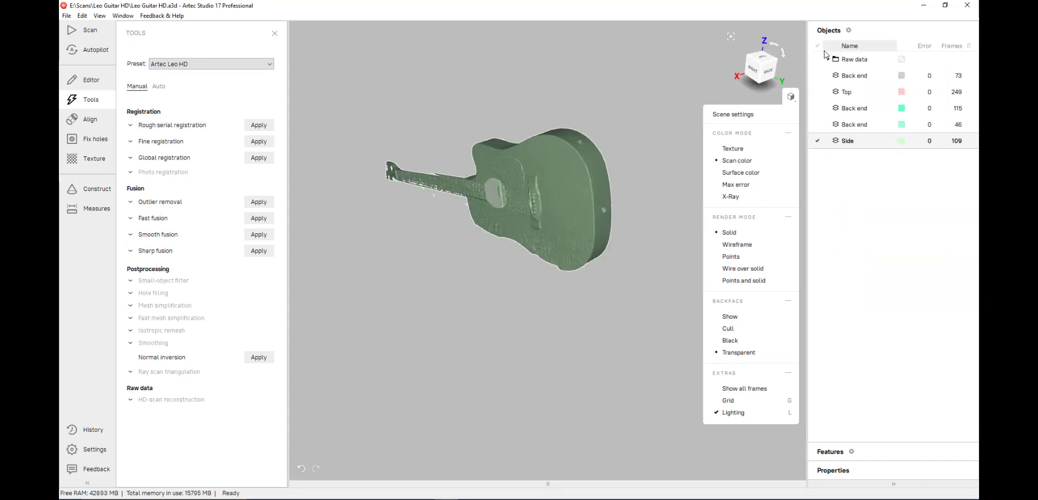
{"action": "double_click", "coordinate": [848, 142]}
{"action": "left_click_drag", "start_coordinate": [519, 200], "coordinate": [546, 196]}
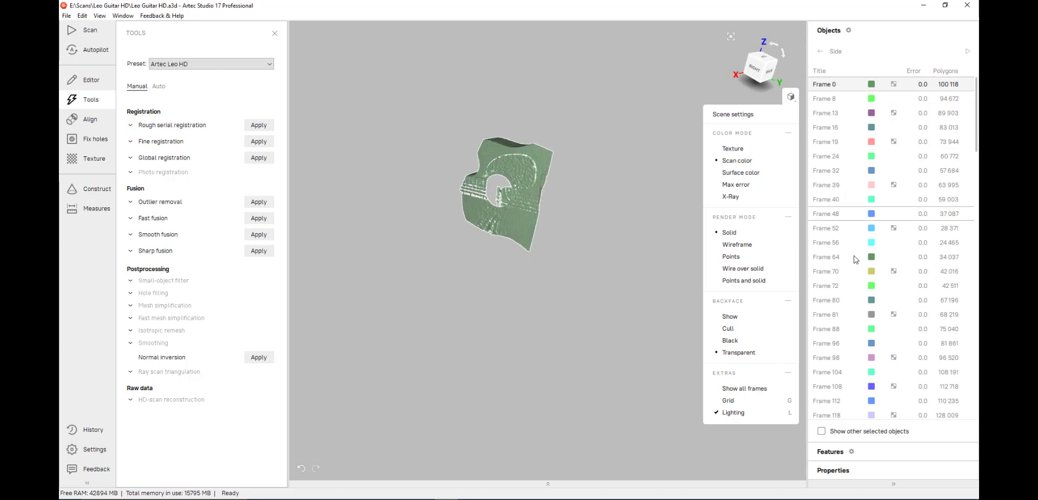
Leave the Side scan's frame list and open the Global registration settings for all visible scans
{"action": "left_click", "coordinate": [917, 74]}
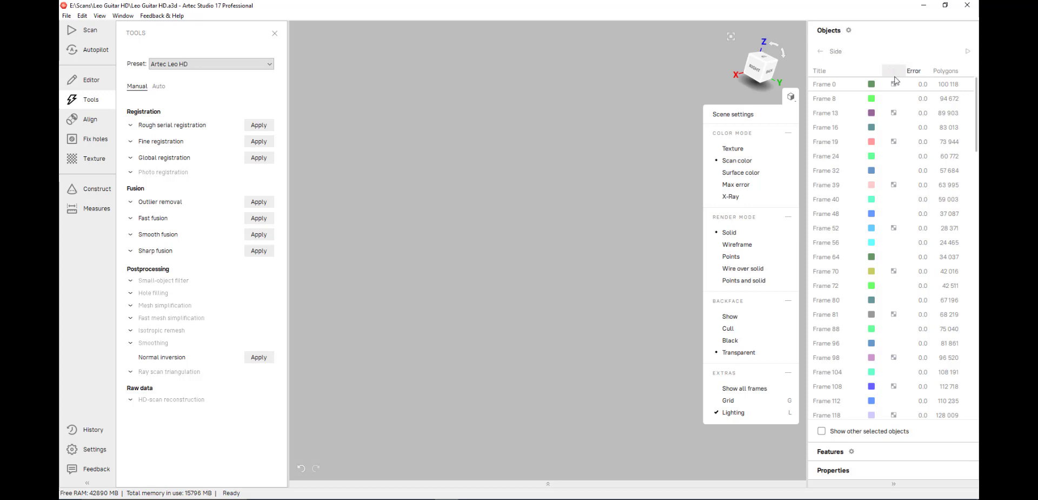
{"action": "left_click", "coordinate": [821, 52]}
{"action": "left_click", "coordinate": [164, 157]}
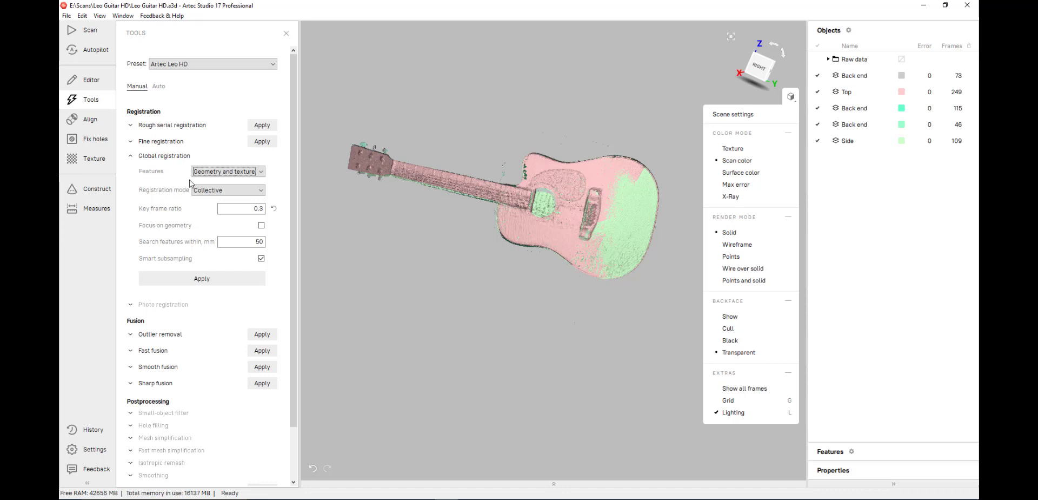
Set Global registration to use Geometry and texture features in Collective registration mode
{"action": "left_click", "coordinate": [204, 173]}
{"action": "left_click", "coordinate": [206, 179]}
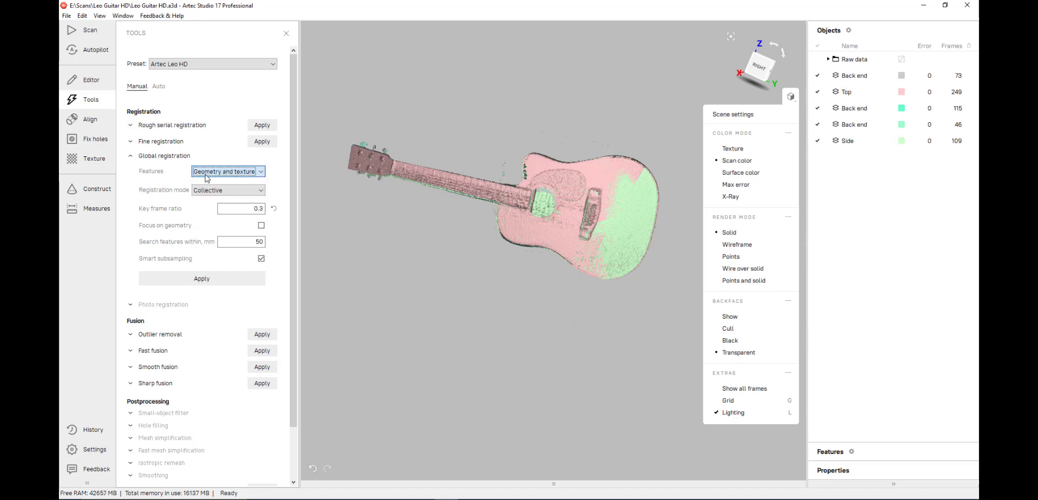
{"action": "left_click", "coordinate": [206, 190]}
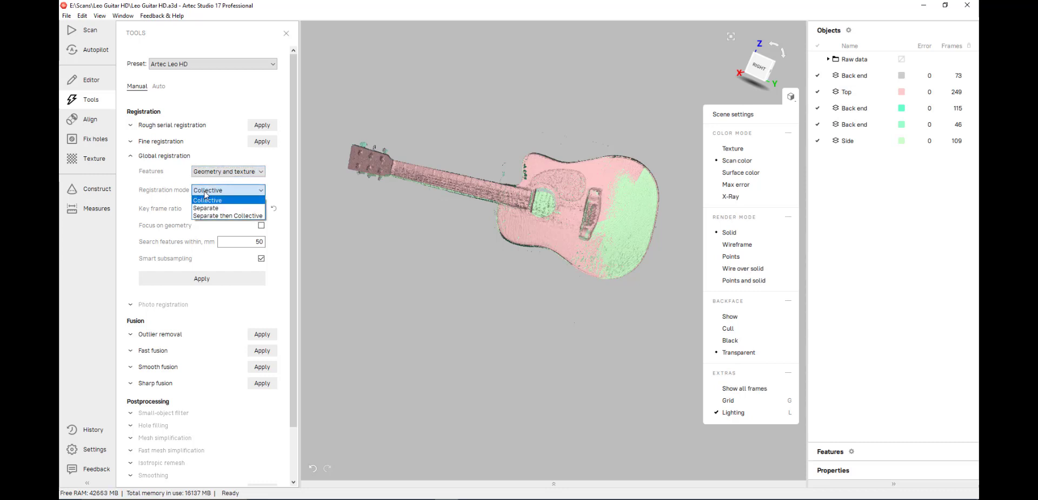
{"action": "left_click", "coordinate": [205, 216]}
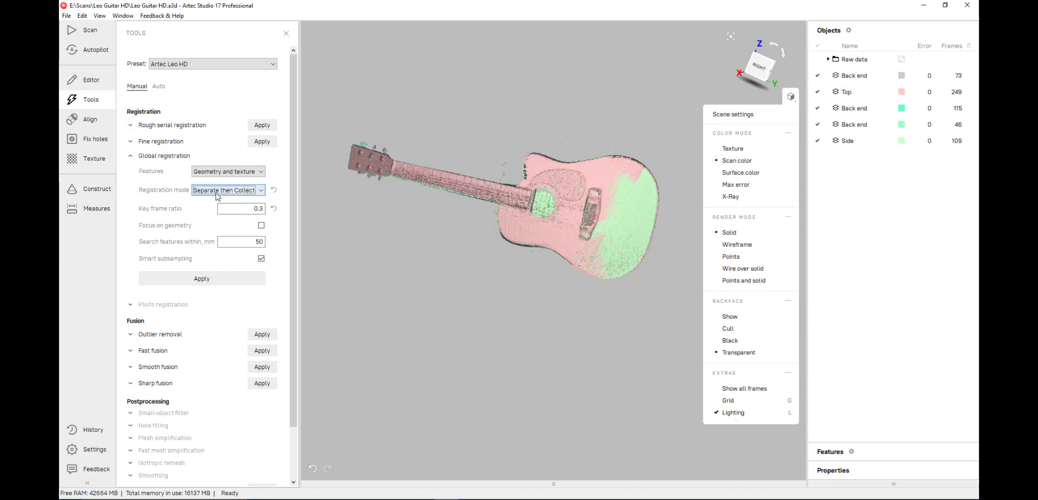
{"action": "left_click", "coordinate": [216, 190]}
{"action": "left_click", "coordinate": [216, 204]}
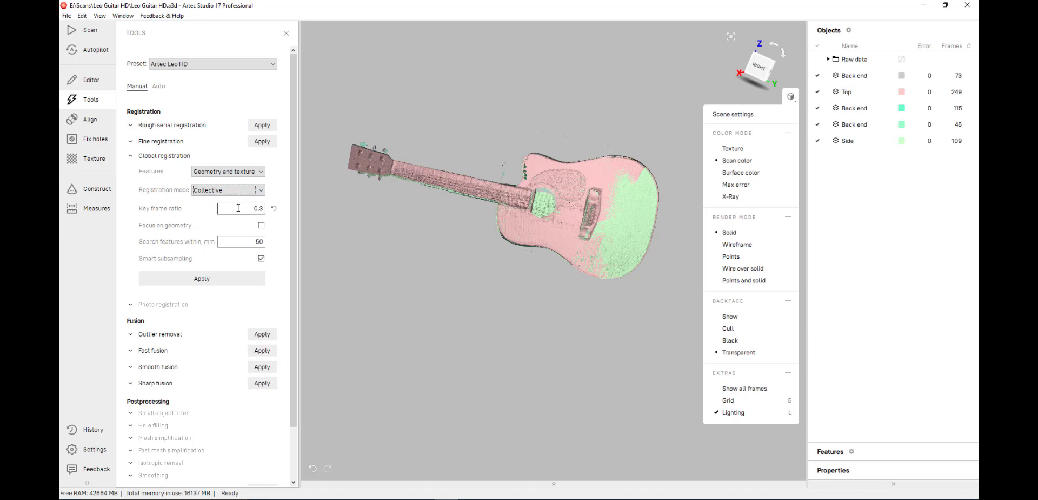
Enable Focus on geometry, keep Smart subsampling on, and run Global registration with a key frame ratio of 0.3
{"action": "double_click", "coordinate": [263, 209]}
{"action": "left_click", "coordinate": [262, 226]}
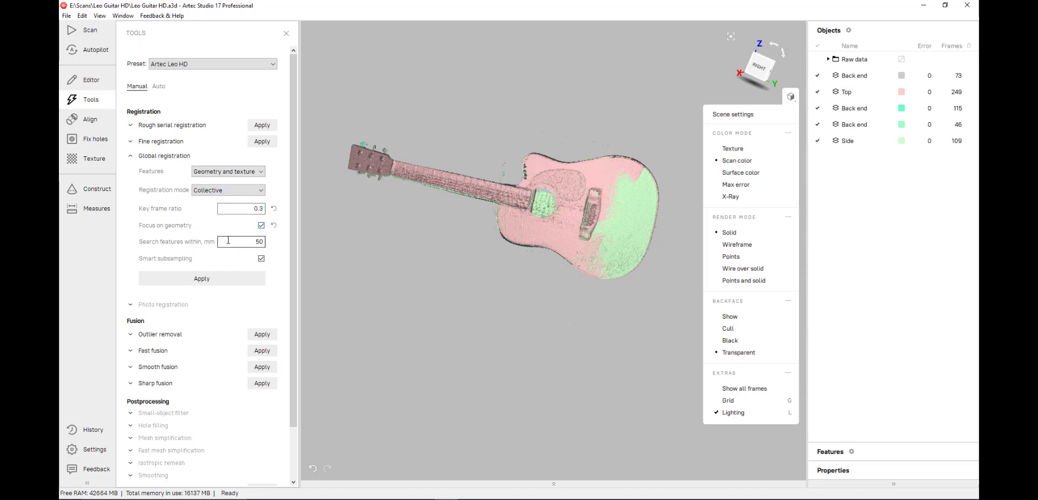
{"action": "left_click", "coordinate": [261, 259]}
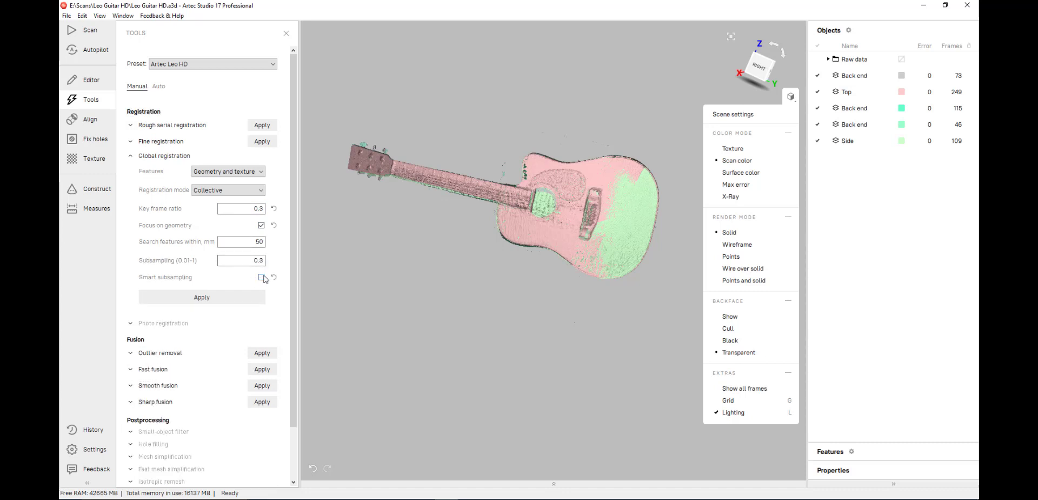
{"action": "left_click", "coordinate": [262, 278]}
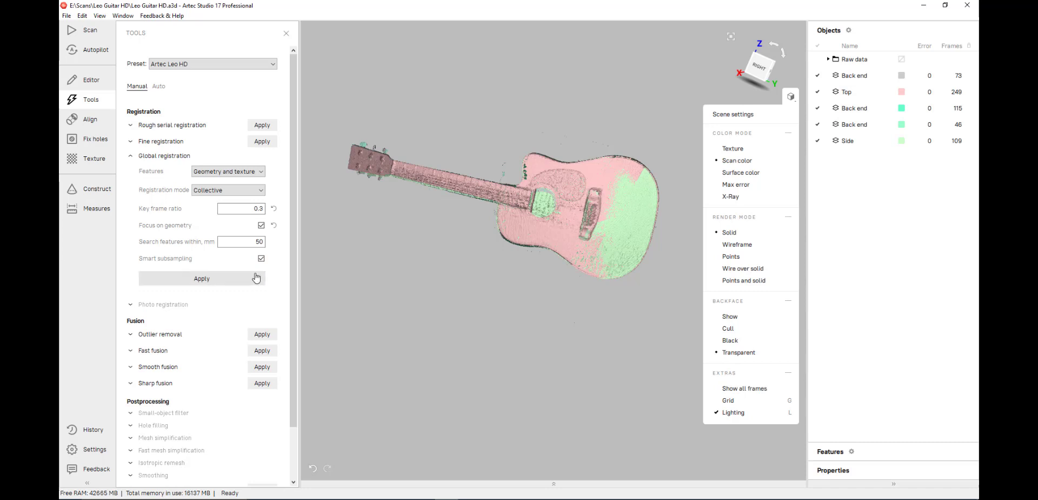
{"action": "left_click", "coordinate": [255, 279]}
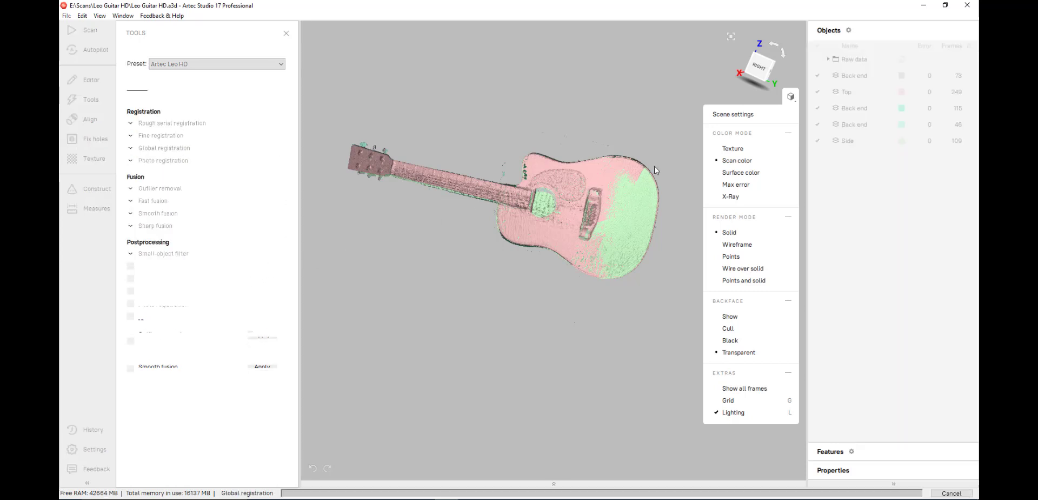
Examine the globally registered guitar scans from the front and the side of the body
{"action": "scroll", "coordinate": [618, 184], "scroll_direction": "up", "scroll_amount": 4}
{"action": "left_click_drag", "start_coordinate": [618, 184], "coordinate": [578, 203]}
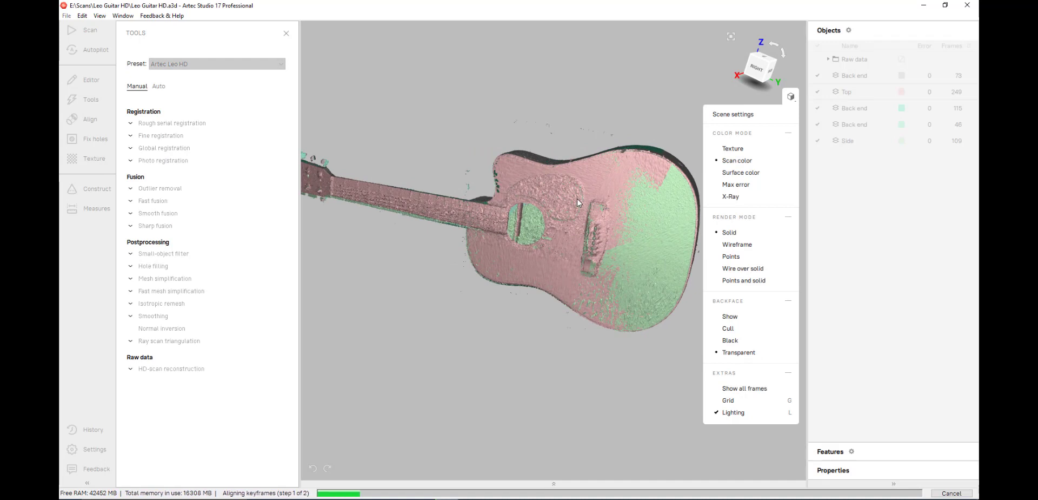
{"action": "left_click_drag", "start_coordinate": [461, 303], "coordinate": [649, 216]}
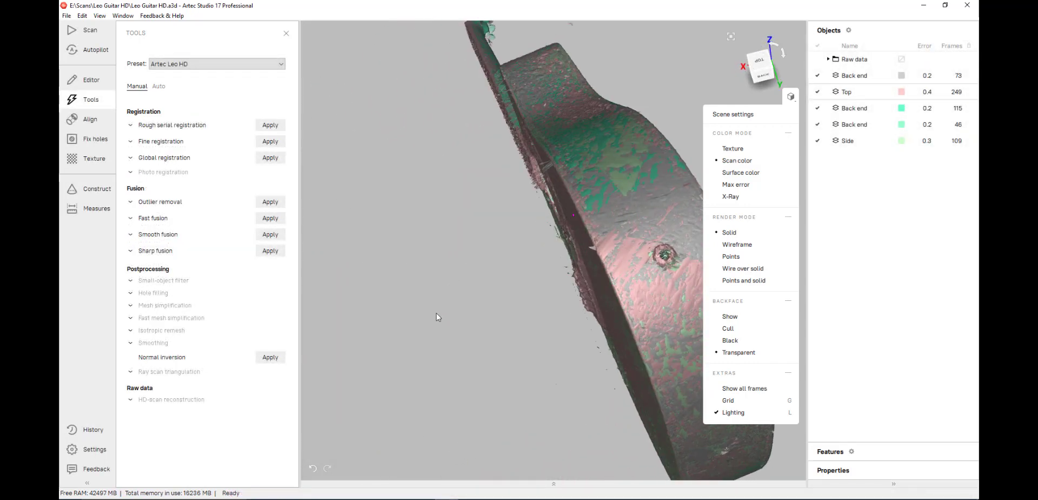
{"action": "scroll", "coordinate": [444, 311], "scroll_direction": "down", "scroll_amount": 3}
{"action": "scroll", "coordinate": [650, 217], "scroll_direction": "down", "scroll_amount": 2}
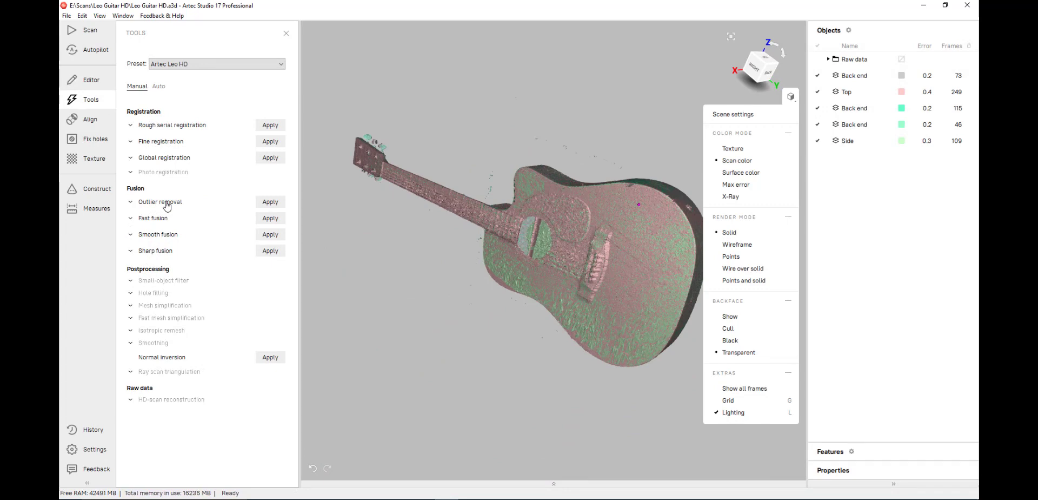
{"action": "left_click_drag", "start_coordinate": [455, 237], "coordinate": [503, 240]}
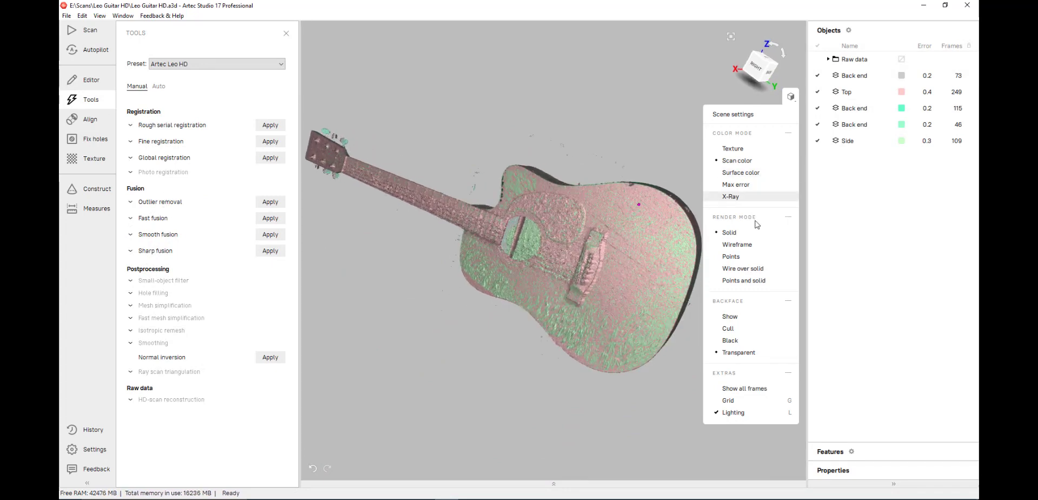
Inspect the registered guitar in Points and Solid render modes, using the Max error and Texture color modes
{"action": "left_click", "coordinate": [729, 259]}
{"action": "scroll", "coordinate": [549, 207], "scroll_direction": "up", "scroll_amount": 3}
{"action": "left_click_drag", "start_coordinate": [550, 206], "coordinate": [486, 251]}
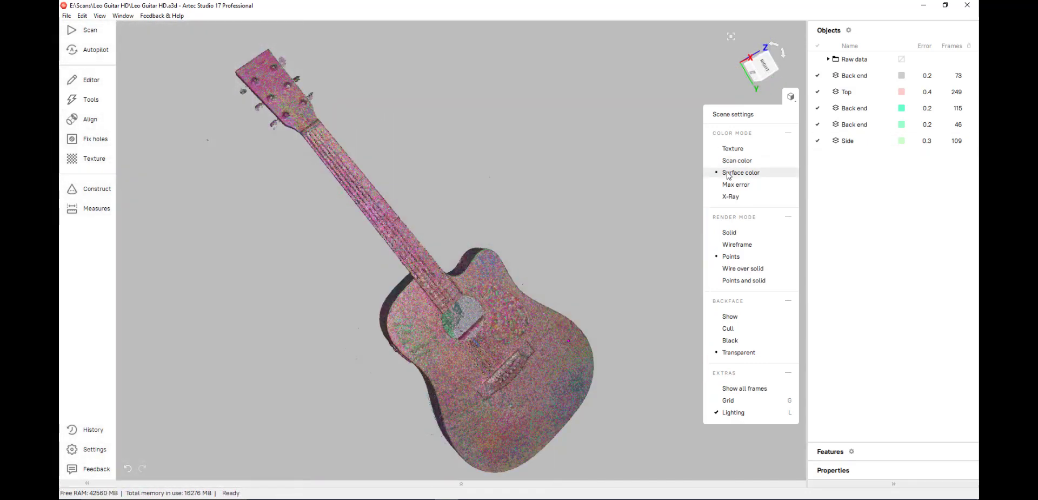
{"action": "left_click", "coordinate": [728, 185]}
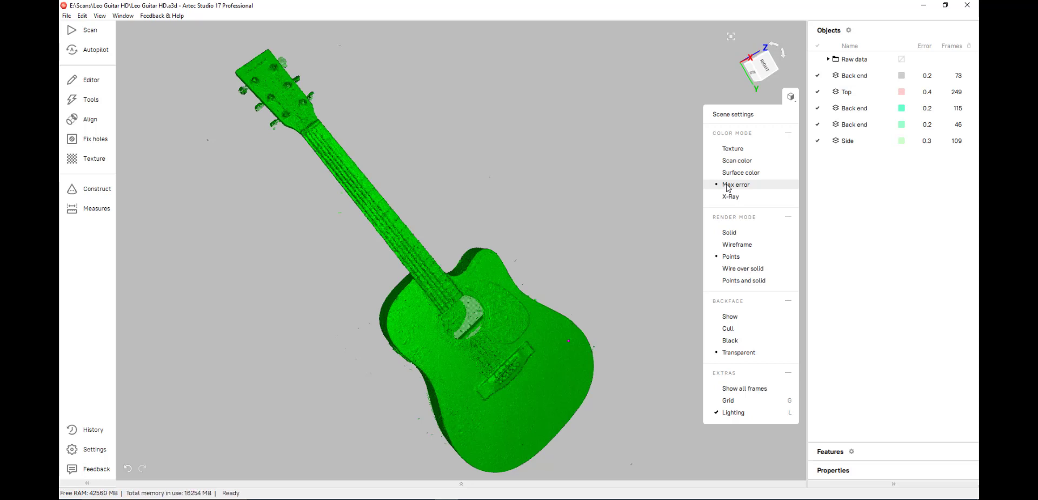
{"action": "left_click", "coordinate": [739, 234]}
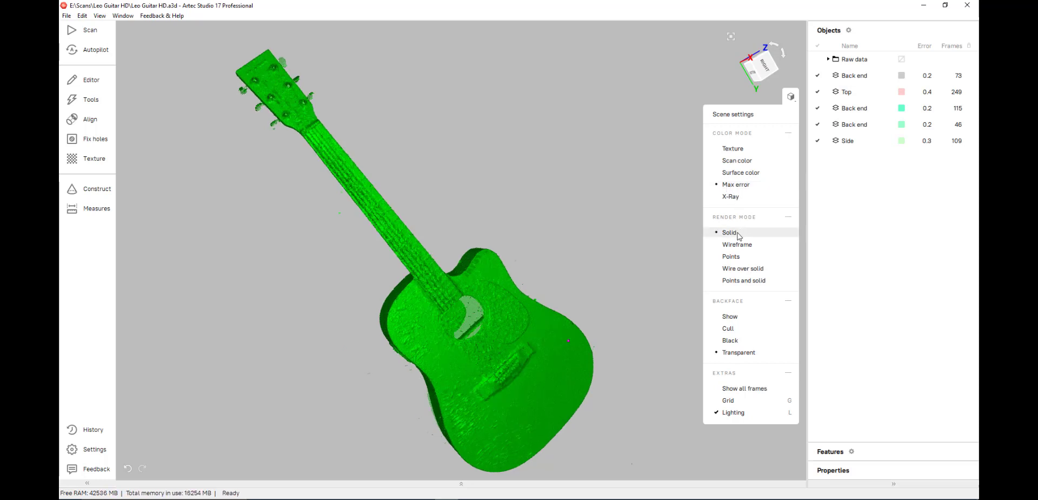
{"action": "left_click", "coordinate": [735, 148]}
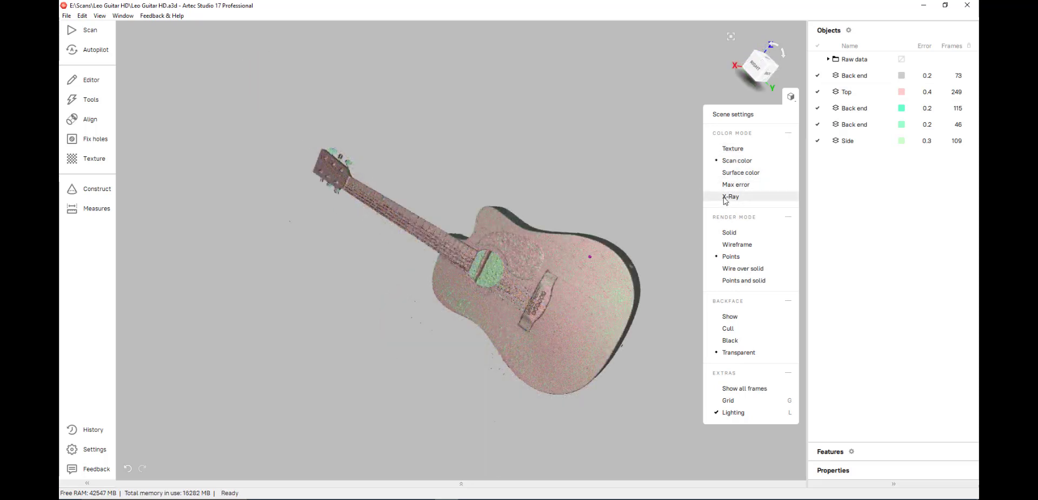
Inspect the guitar's points in X-Ray at the slider's low end and return to the Texture color mode
{"action": "left_click", "coordinate": [724, 198]}
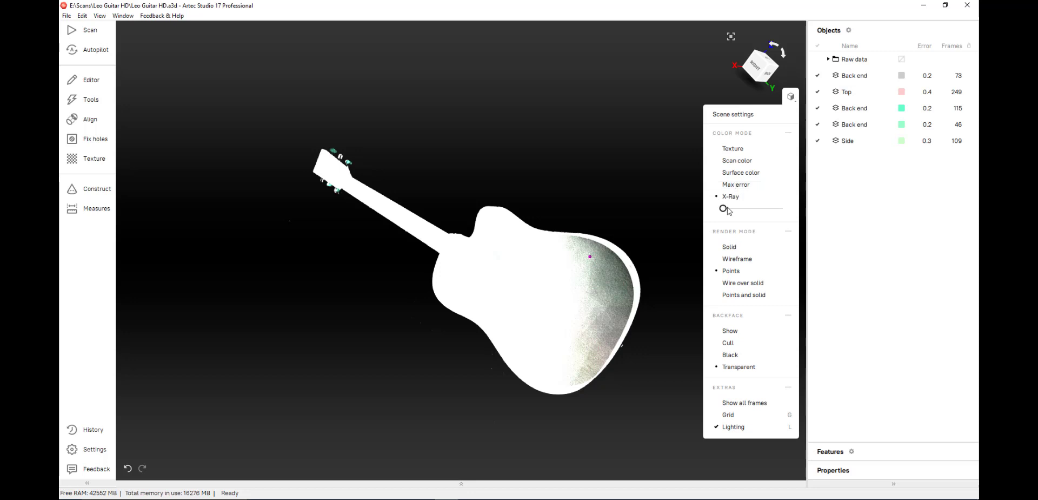
{"action": "left_click_drag", "start_coordinate": [727, 208], "coordinate": [718, 208]}
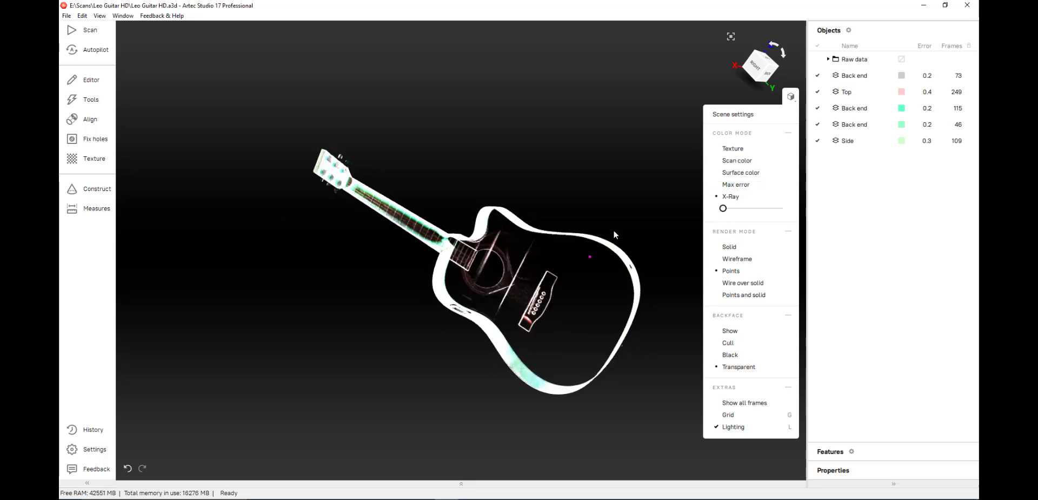
{"action": "left_click_drag", "start_coordinate": [614, 234], "coordinate": [812, 265]}
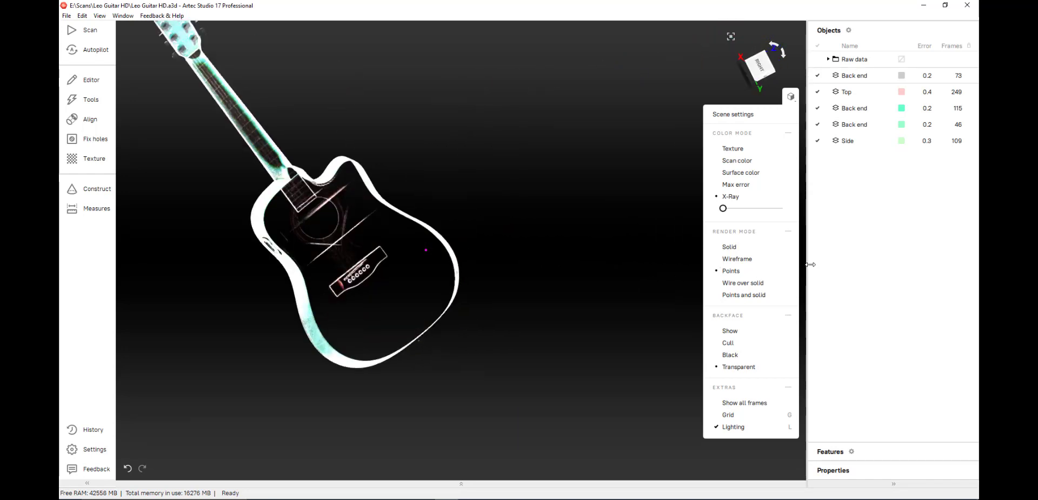
{"action": "left_click_drag", "start_coordinate": [403, 147], "coordinate": [666, 182]}
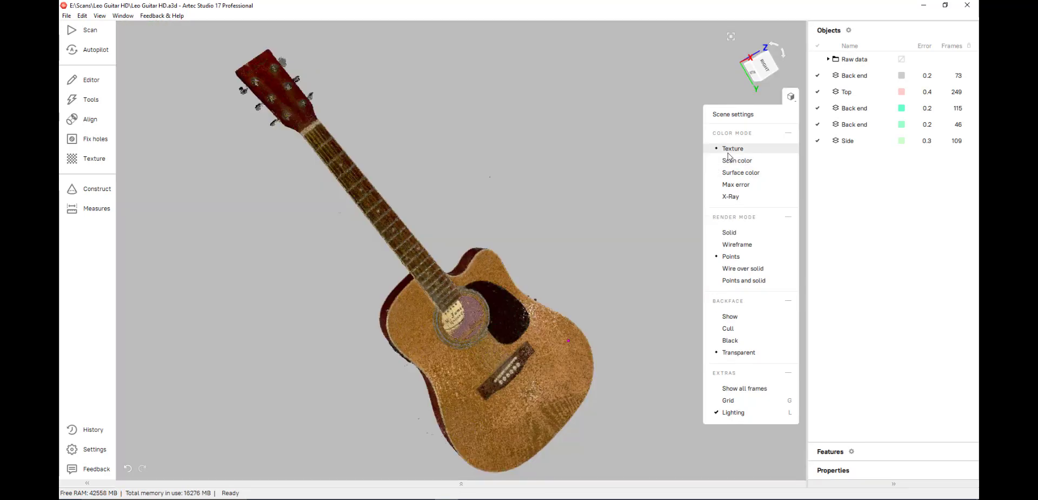
{"action": "left_click", "coordinate": [730, 149]}
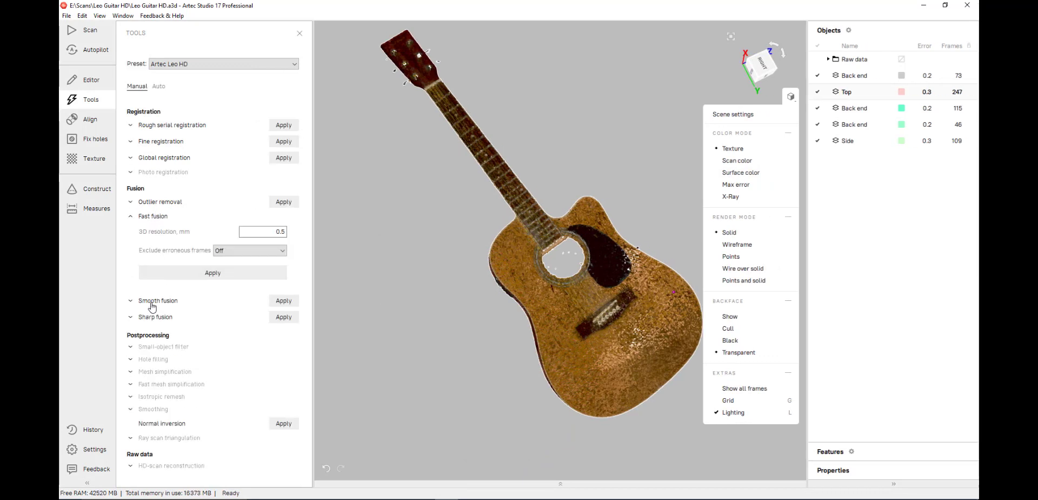
Review the Smooth fusion and Sharp fusion settings side by side, leaving only the Sharp fusion settings expanded
{"action": "left_click", "coordinate": [153, 301]}
{"action": "left_click", "coordinate": [151, 413]}
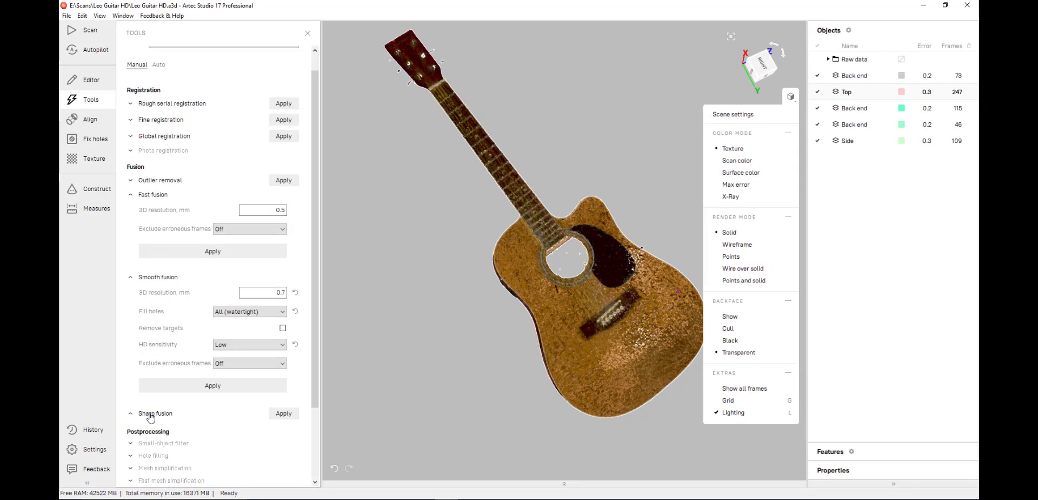
{"action": "left_click_drag", "start_coordinate": [314, 257], "coordinate": [312, 313]}
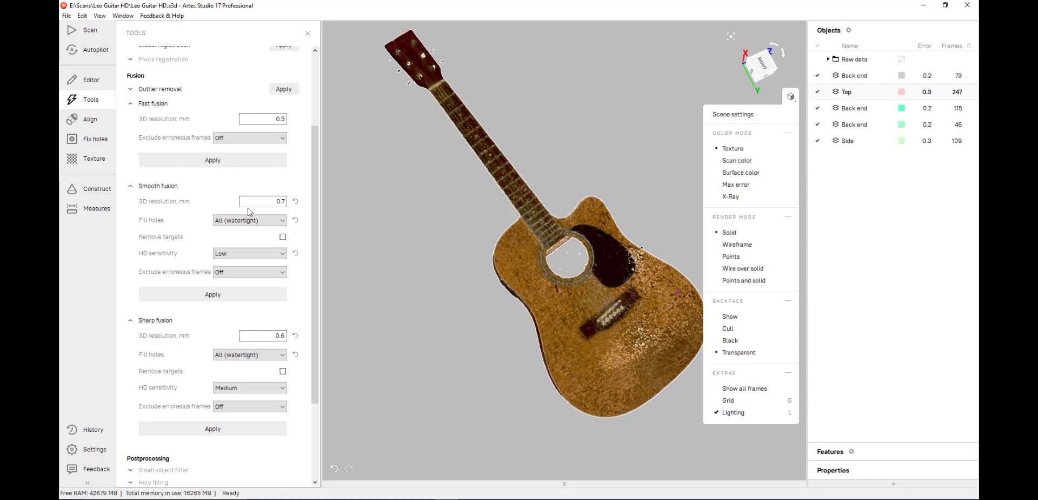
{"action": "left_click", "coordinate": [156, 186]}
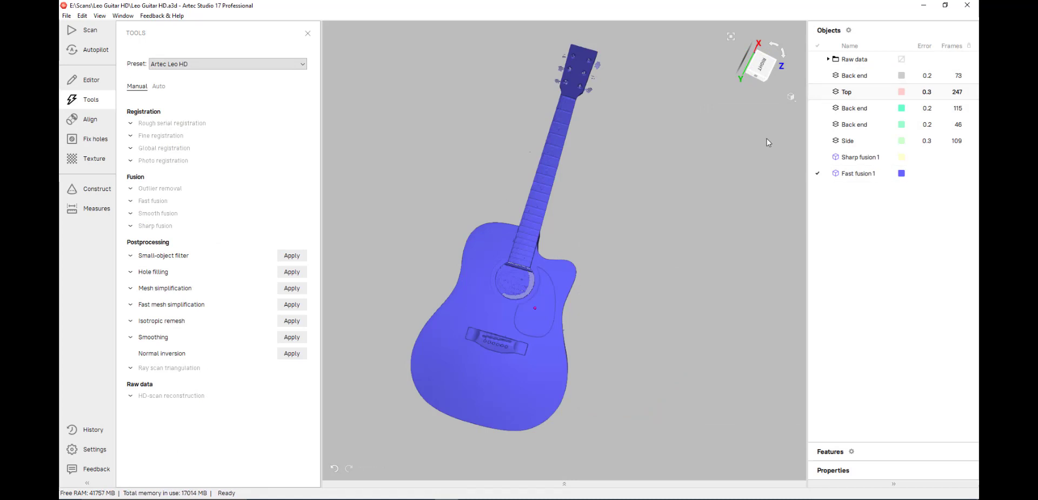
Examine the Fast fusion model up close around the soundhole and bridge
{"action": "mouse_move", "coordinate": [621, 277]}
{"action": "left_mouse_down"}
{"action": "mouse_move", "coordinate": [554, 249]}
{"action": "mouse_move", "coordinate": [530, 279]}
{"action": "left_mouse_up"}
{"action": "scroll", "coordinate": [522, 312], "scroll_direction": "up", "scroll_amount": 5}
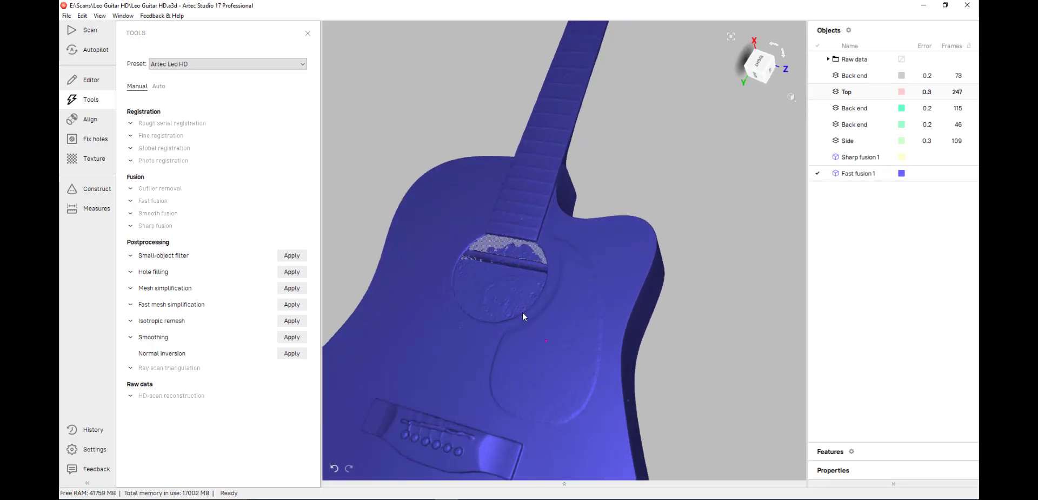
{"action": "left_click_drag", "start_coordinate": [524, 313], "coordinate": [350, 333]}
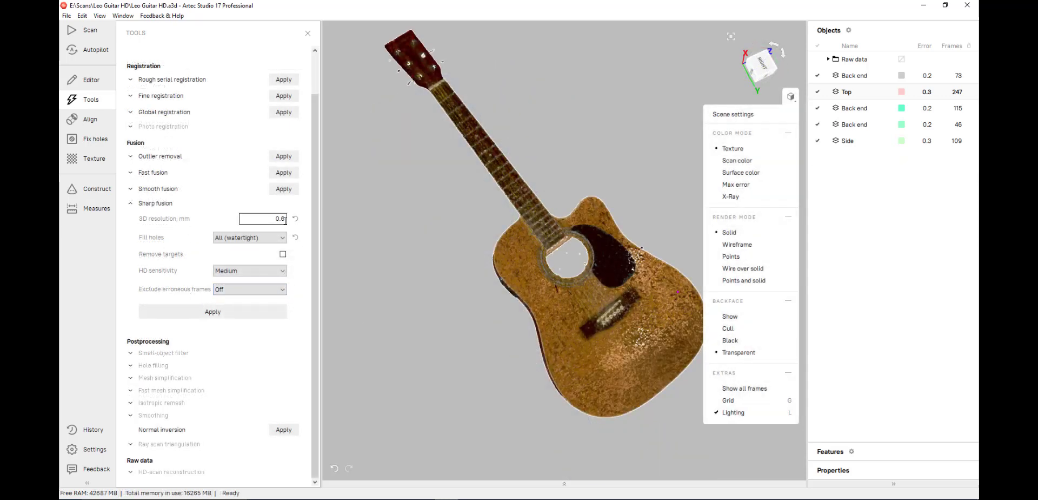
Set Sharp fusion to fill holes with All (watertight) and use Medium HD sensitivity
{"action": "left_click", "coordinate": [265, 241]}
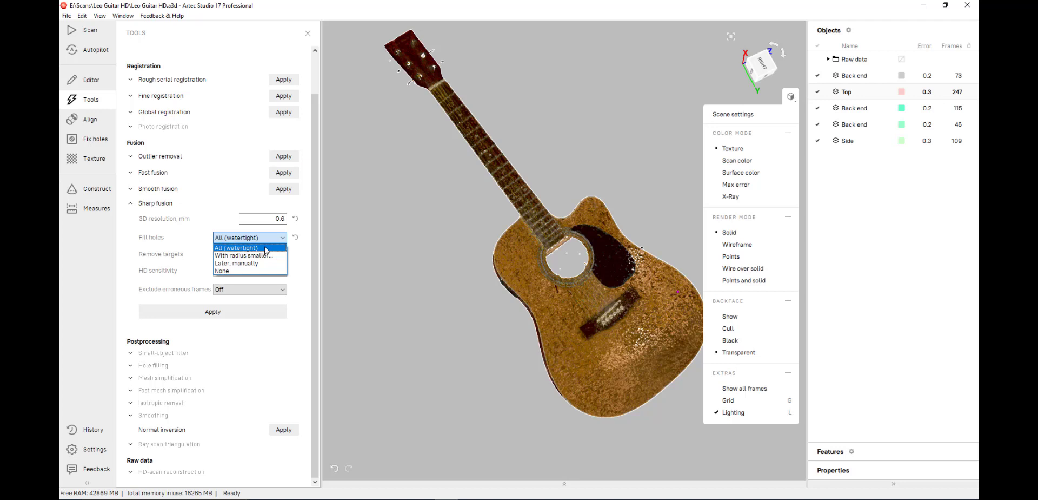
{"action": "left_click", "coordinate": [265, 249]}
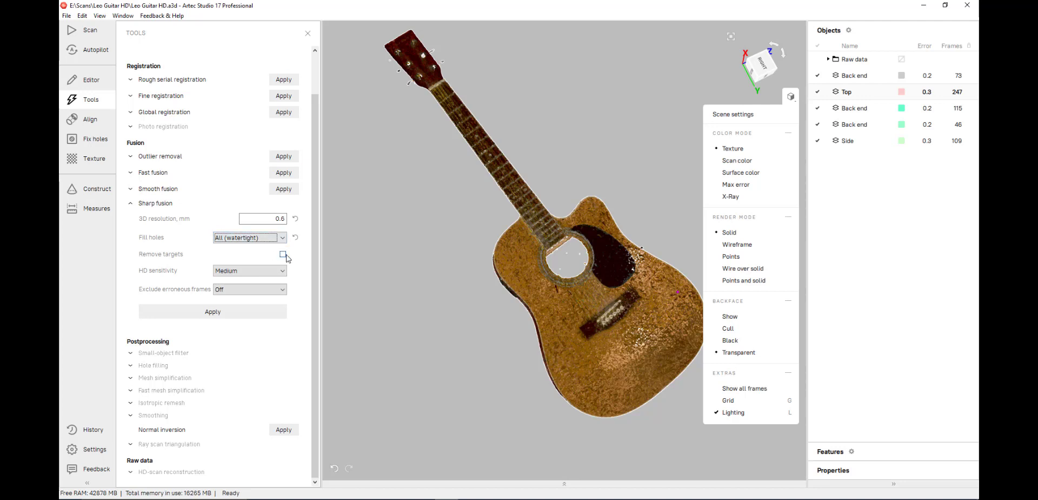
{"action": "left_click", "coordinate": [265, 271]}
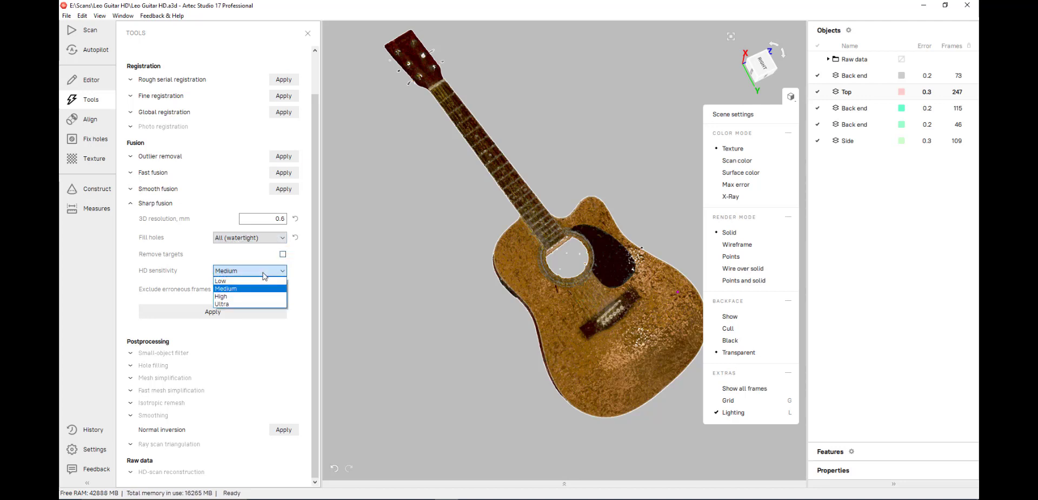
{"action": "left_click", "coordinate": [262, 272]}
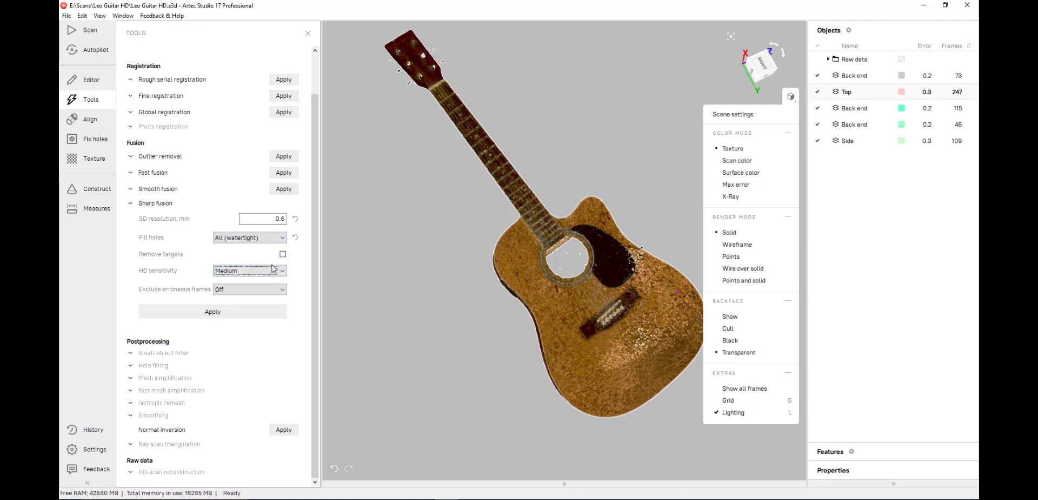
Turn on the exclusion of erroneous frames for Sharp fusion
{"action": "left_click", "coordinate": [255, 290]}
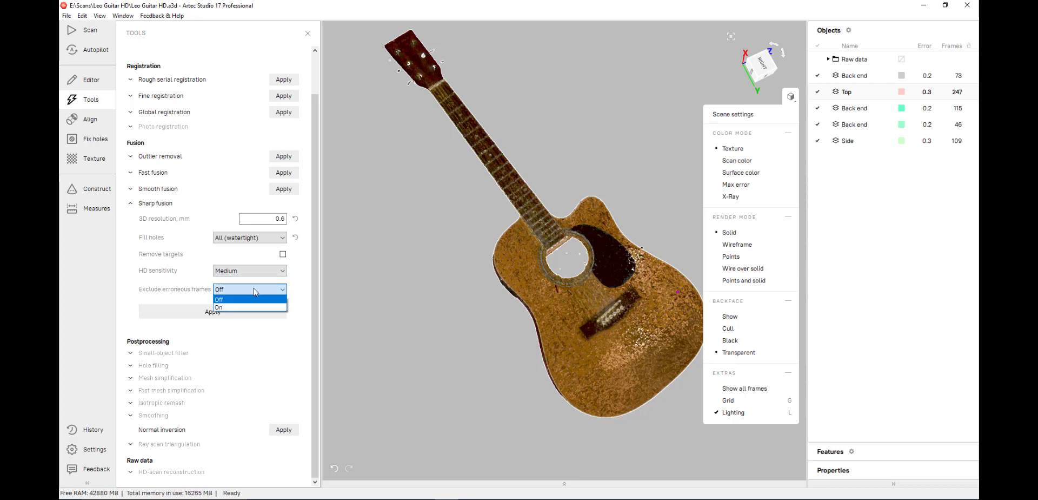
{"action": "left_click", "coordinate": [256, 290]}
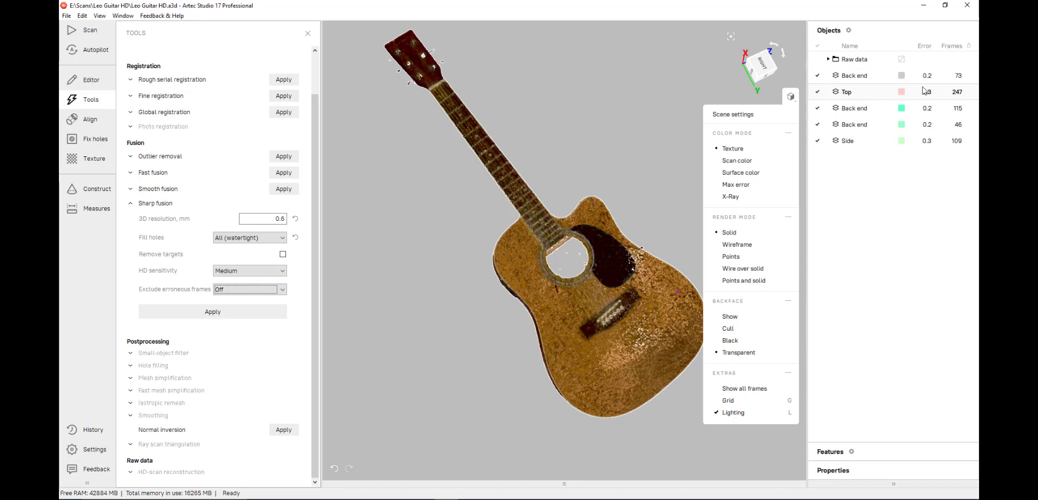
{"action": "left_click", "coordinate": [259, 289]}
{"action": "left_click", "coordinate": [248, 311]}
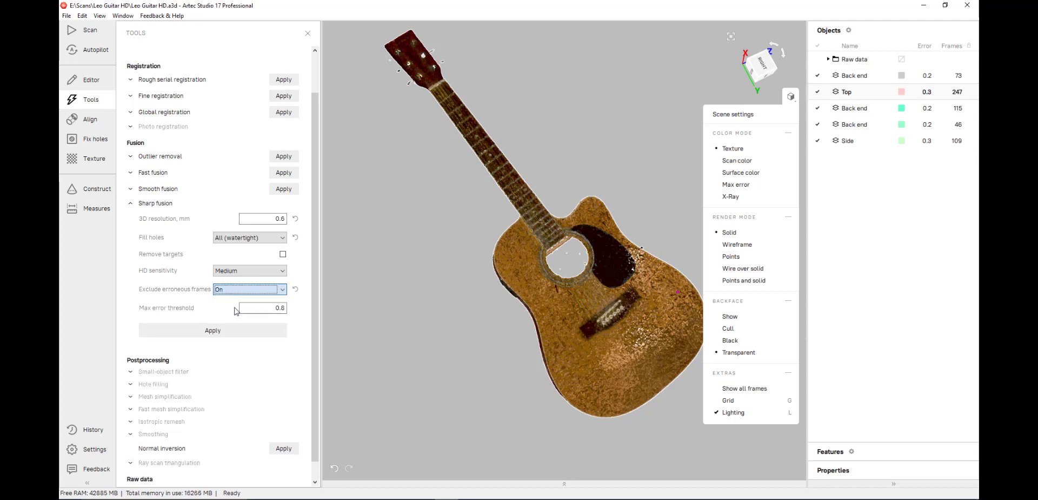
Turn off the exclusion of erroneous frames and run Sharp fusion at 0.6 mm resolution with watertight hole filling and Medium HD sensitivity
{"action": "left_click", "coordinate": [264, 307]}
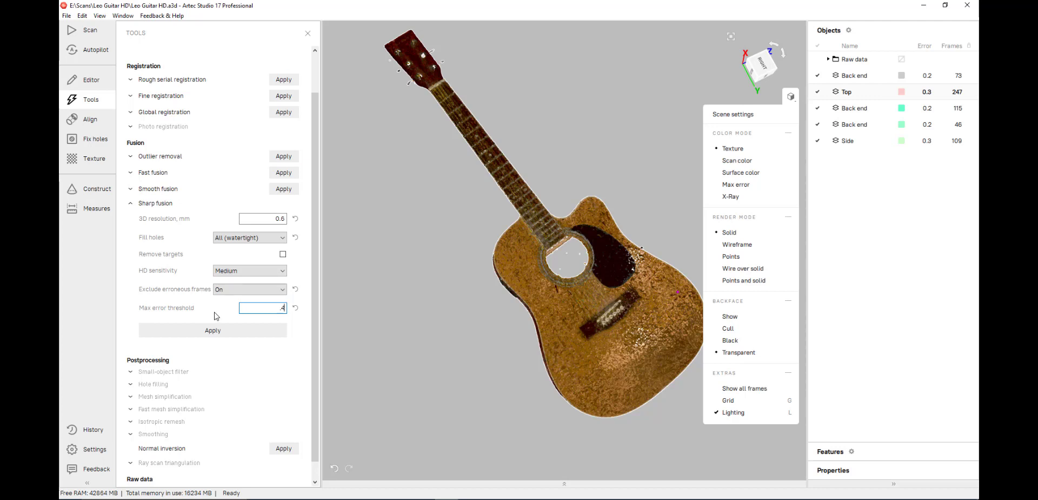
{"action": "left_click", "coordinate": [273, 290]}
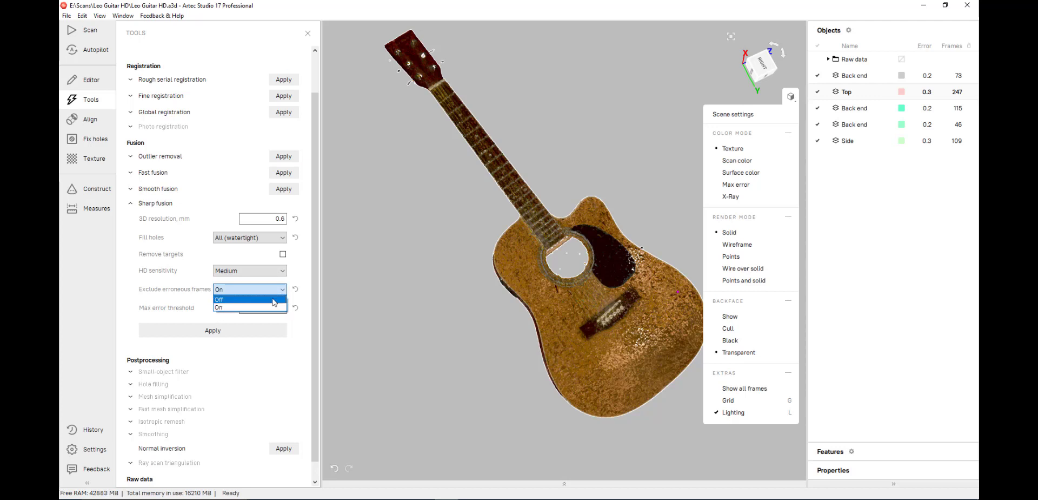
{"action": "left_click", "coordinate": [274, 301]}
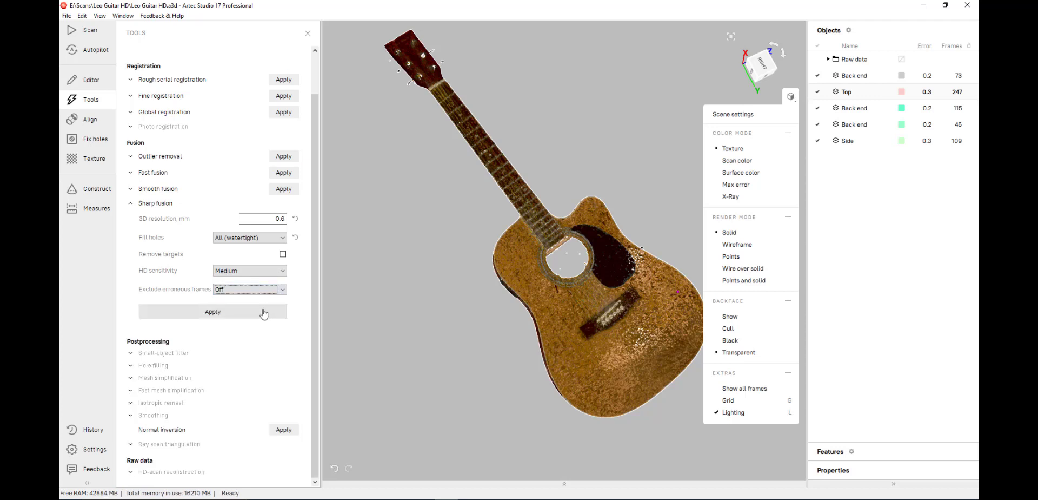
{"action": "left_click", "coordinate": [263, 313]}
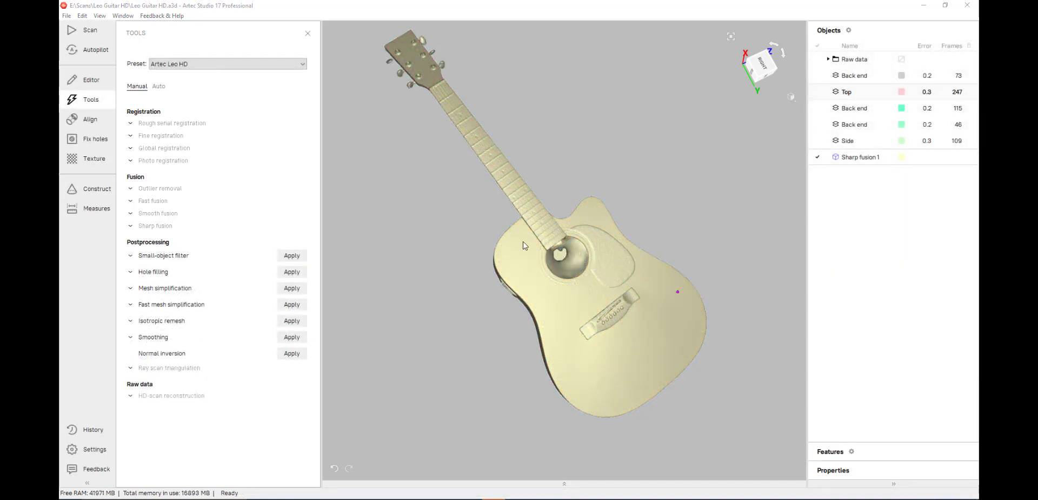
Examine the Sharp fusion model up close around the soundhole and the end of the fretboard
{"action": "mouse_move", "coordinate": [523, 245]}
{"action": "left_mouse_down"}
{"action": "mouse_move", "coordinate": [503, 274]}
{"action": "mouse_move", "coordinate": [564, 216]}
{"action": "mouse_move", "coordinate": [693, 135]}
{"action": "mouse_move", "coordinate": [501, 199]}
{"action": "left_mouse_up"}
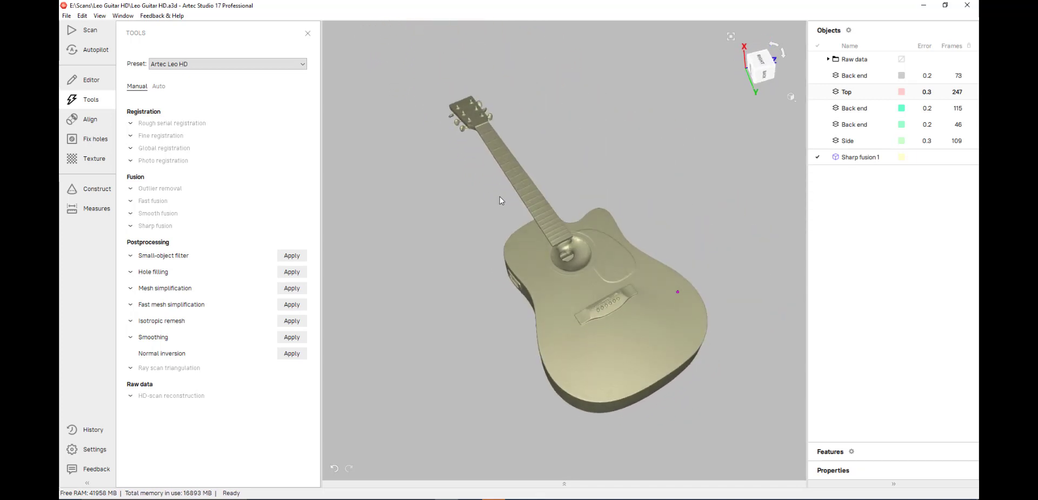
{"action": "scroll", "coordinate": [566, 232], "scroll_direction": "up", "scroll_amount": 6}
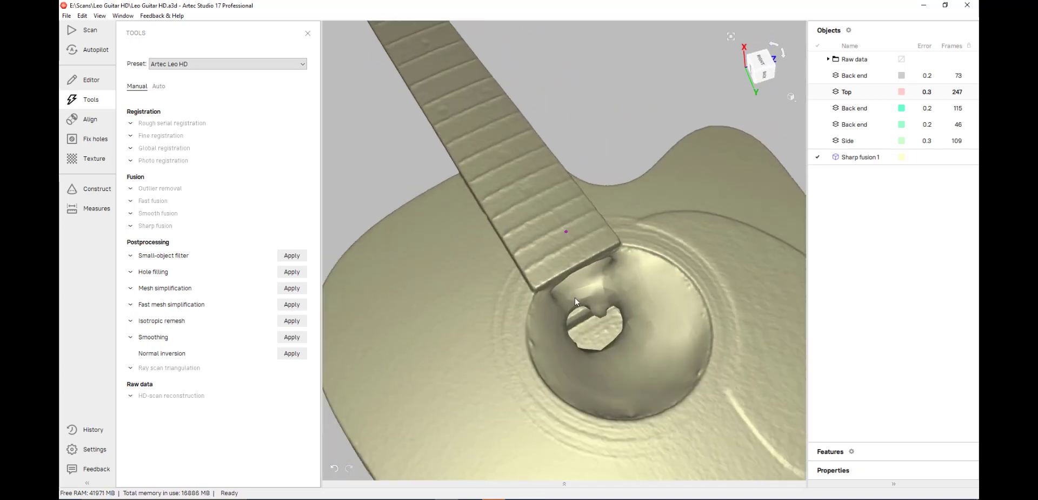
{"action": "left_click_drag", "start_coordinate": [566, 231], "coordinate": [593, 366]}
{"action": "scroll", "coordinate": [424, 309], "scroll_direction": "down", "scroll_amount": 2}
{"action": "left_click_drag", "start_coordinate": [424, 309], "coordinate": [468, 253]}
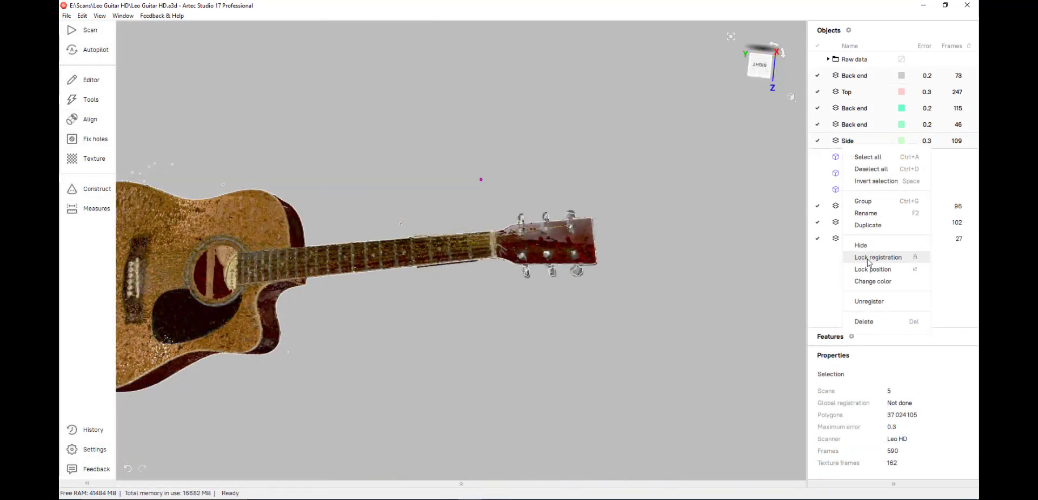
Lock the positions of the Back end, Top and Side scans and fuse them with the HD Leo scans using Sharp fusion
{"action": "left_click", "coordinate": [869, 258]}
{"action": "right_click", "coordinate": [862, 87]}
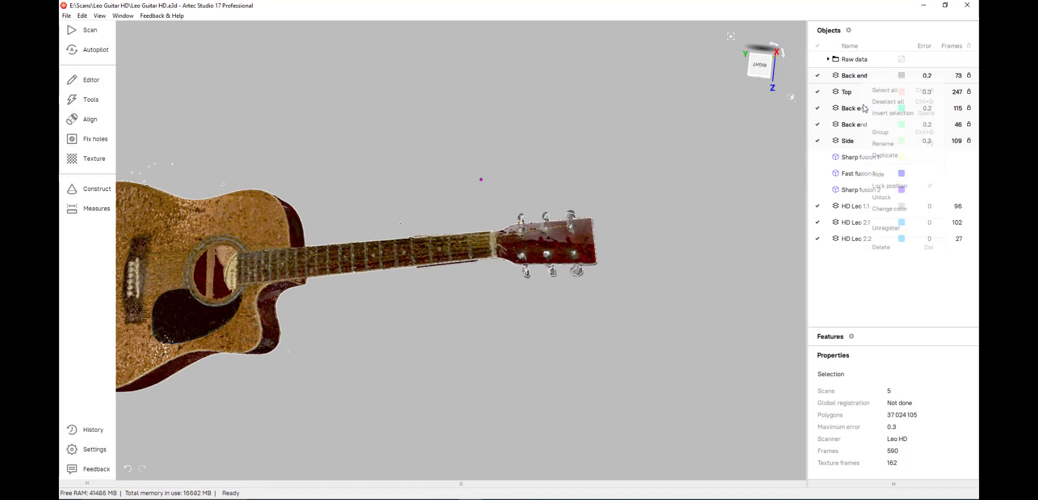
{"action": "left_click", "coordinate": [891, 190]}
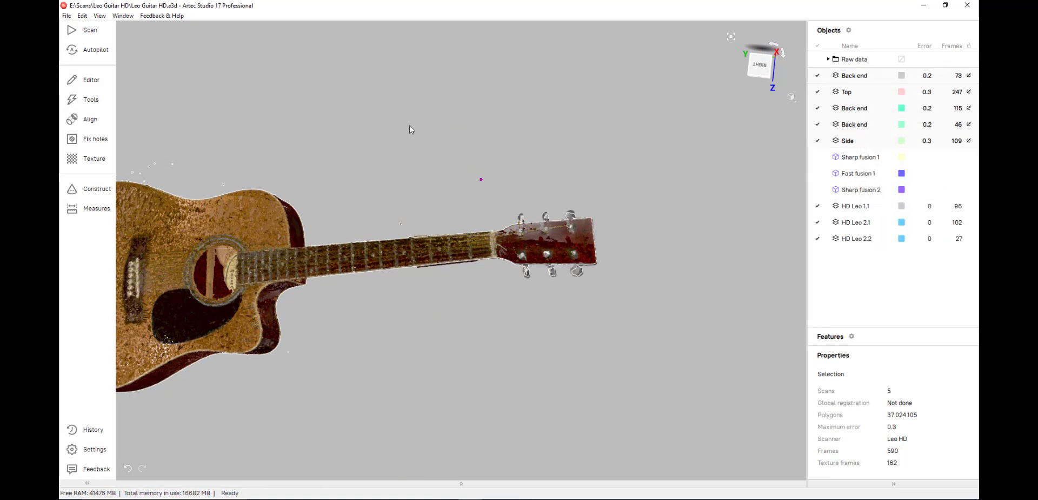
{"action": "left_click", "coordinate": [91, 100]}
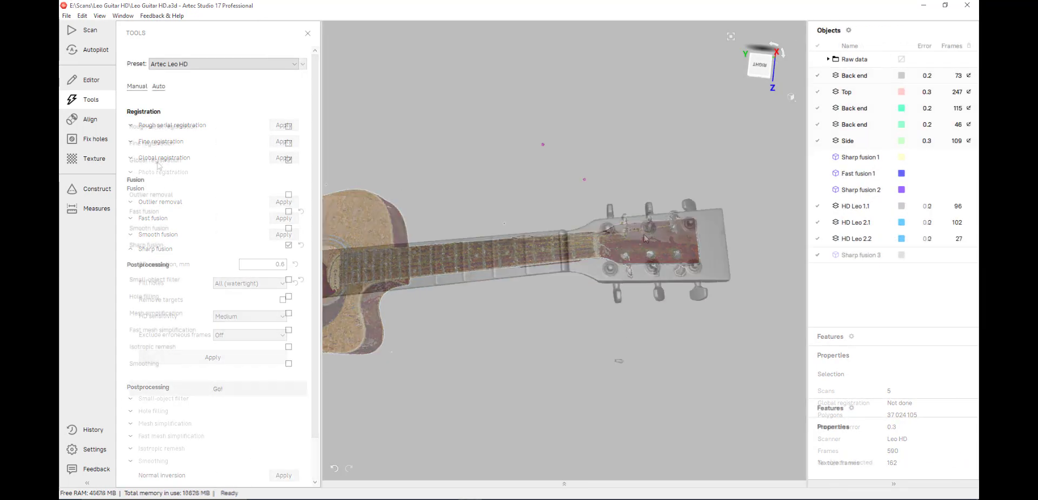
{"action": "left_click_drag", "start_coordinate": [578, 224], "coordinate": [594, 183]}
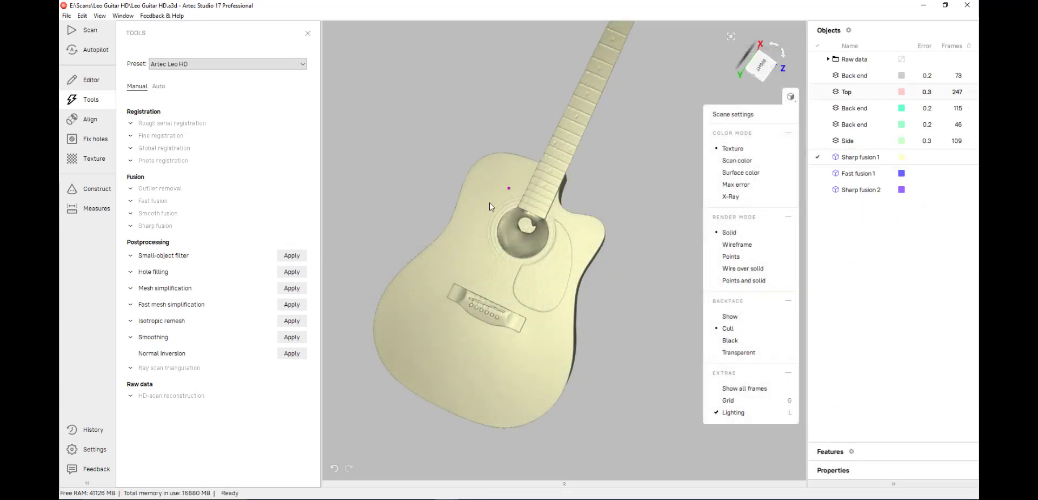
Use the Eraser's 3D selection on Sharp fusion 1 to mark the unwanted inner surface just inside the soundhole's rim
{"action": "left_click_drag", "start_coordinate": [491, 206], "coordinate": [480, 227]}
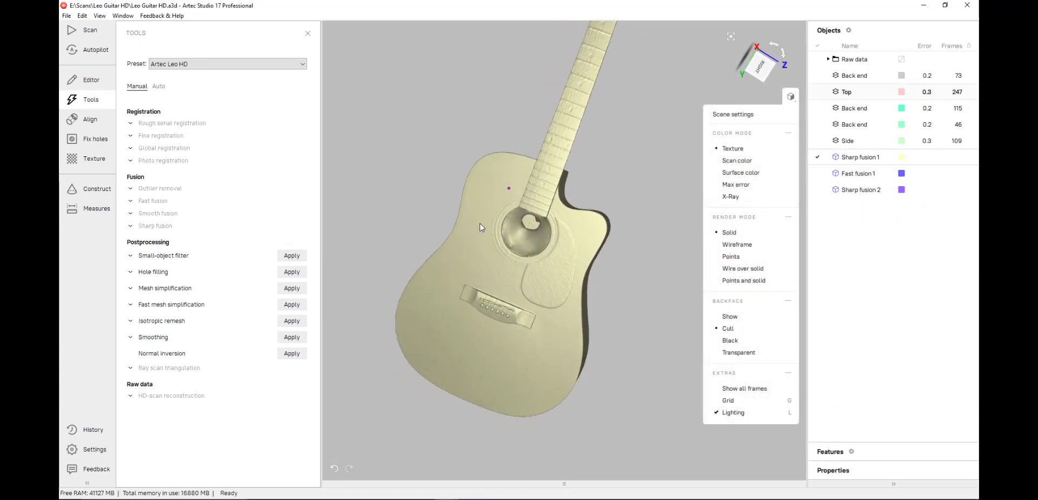
{"action": "left_click", "coordinate": [90, 80]}
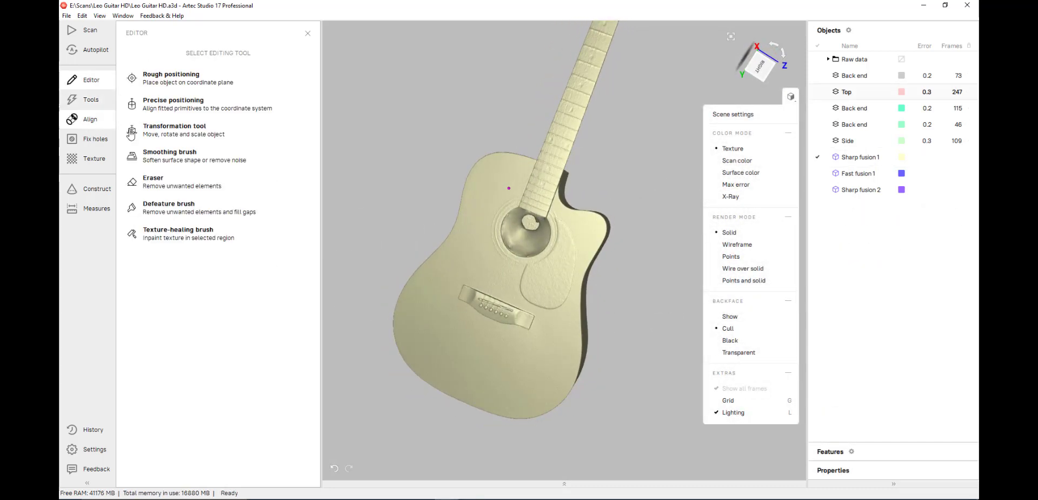
{"action": "left_click", "coordinate": [131, 183]}
{"action": "left_click", "coordinate": [132, 99]}
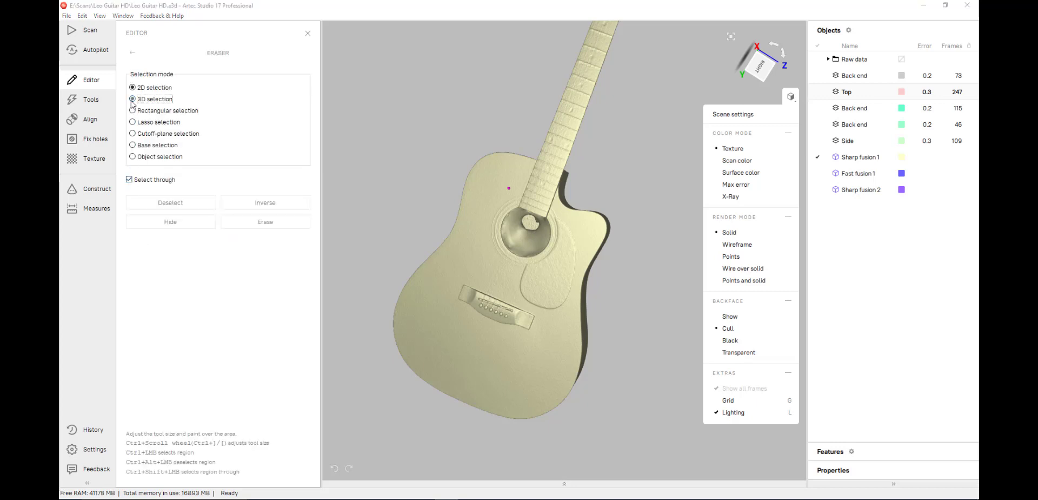
{"action": "left_click", "coordinate": [588, 256]}
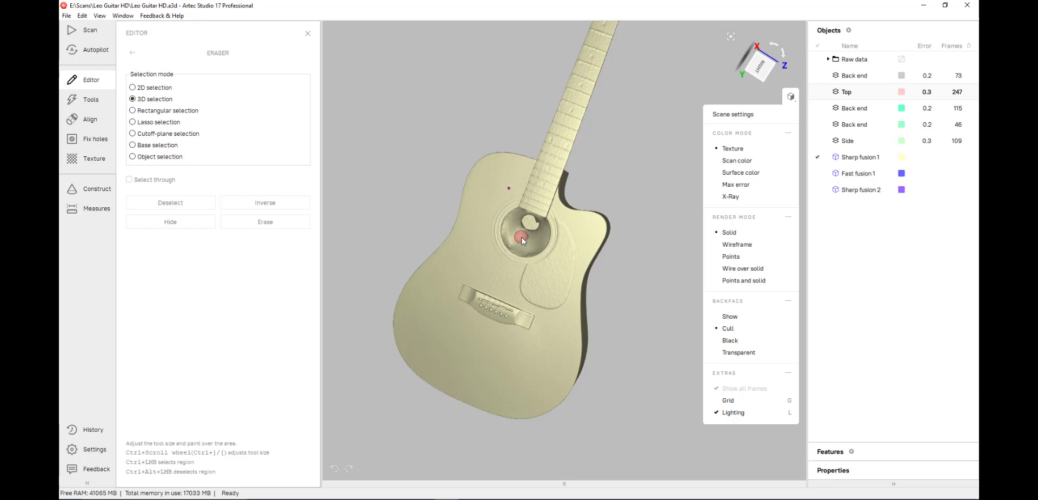
{"action": "scroll", "coordinate": [523, 238], "scroll_direction": "up", "scroll_amount": 5}
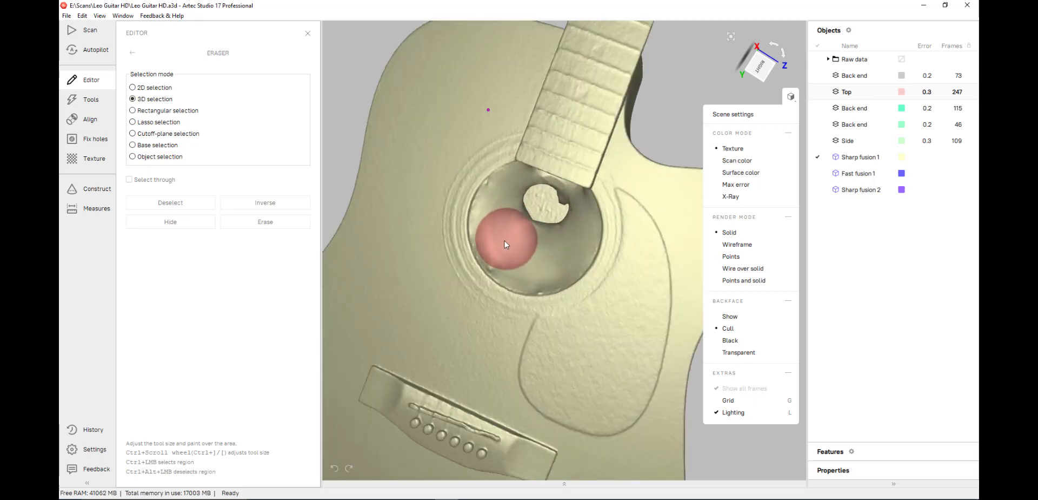
{"action": "left_click", "coordinate": [507, 199], "text": "ctrl"}
{"action": "mouse_move", "coordinate": [509, 195]}
{"action": "left_mouse_down", "text": "ctrl"}
{"action": "mouse_move", "coordinate": [511, 255]}
{"action": "mouse_move", "coordinate": [538, 267]}
{"action": "mouse_move", "coordinate": [570, 250]}
{"action": "left_mouse_up", "text": "ctrl"}
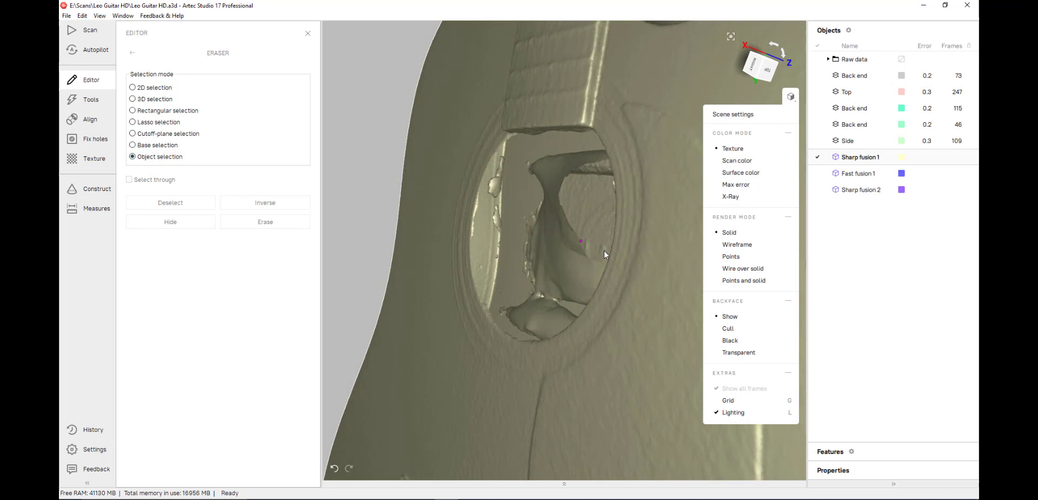
Erase the detached surface inside the soundhole with object selection, and run the small-object filter set to All except largest
{"action": "left_click", "coordinate": [557, 248]}
{"action": "mouse_move", "coordinate": [456, 251]}
{"action": "left_mouse_down"}
{"action": "mouse_move", "coordinate": [508, 255]}
{"action": "mouse_move", "coordinate": [457, 265]}
{"action": "mouse_move", "coordinate": [449, 211]}
{"action": "left_mouse_up"}
{"action": "left_click", "coordinate": [269, 222]}
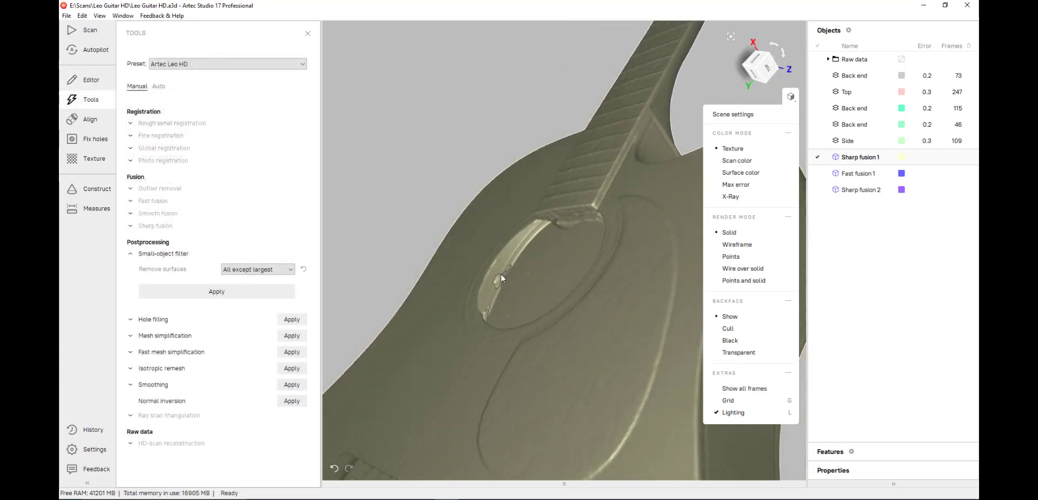
{"action": "left_click", "coordinate": [242, 295]}
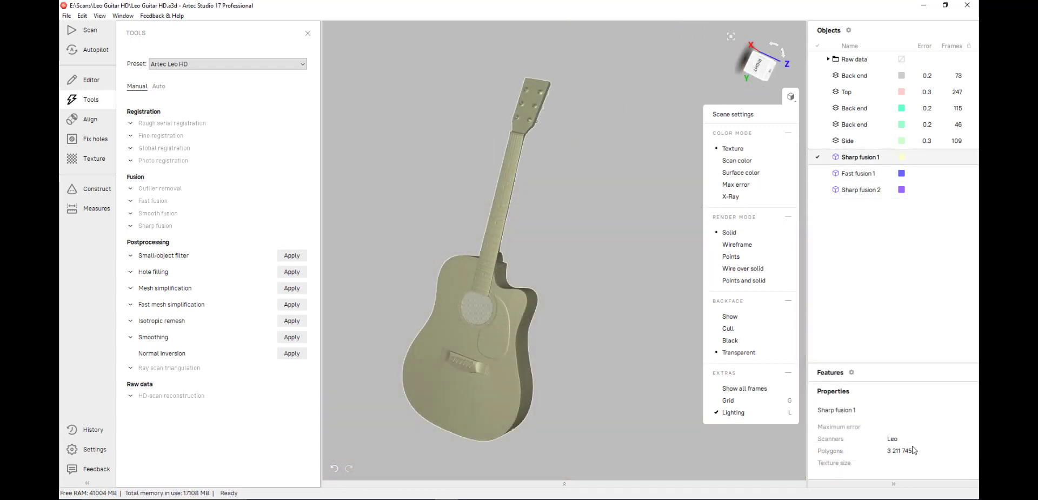
Review the Hole filling and Mesh simplification settings, comparing the Polygon count target with the Shape deviation target
{"action": "left_click", "coordinate": [162, 292]}
{"action": "left_click", "coordinate": [152, 276]}
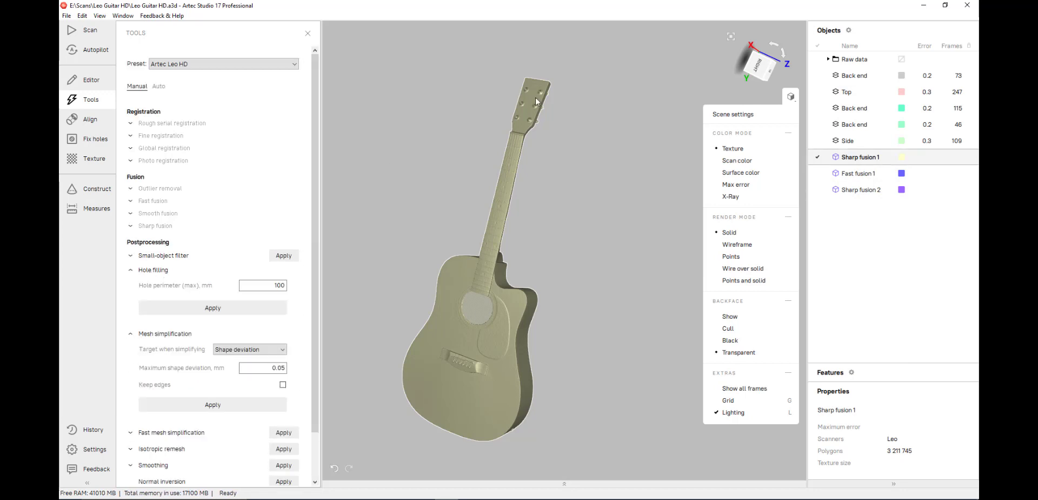
{"action": "left_click", "coordinate": [156, 272]}
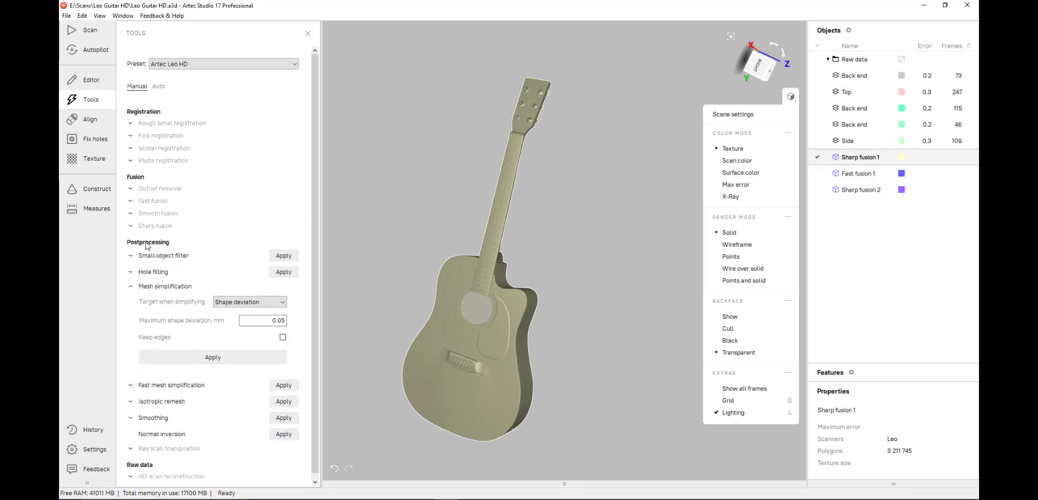
{"action": "left_click", "coordinate": [236, 304]}
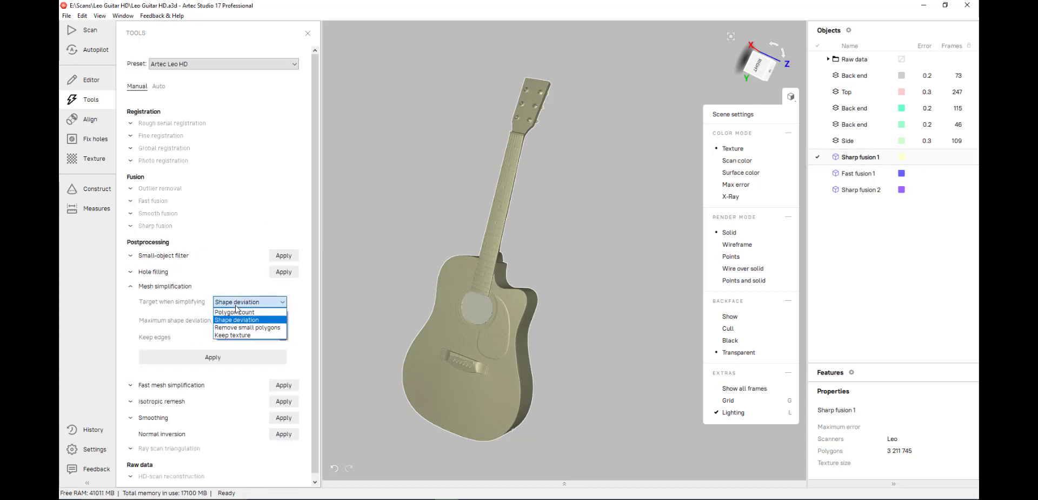
{"action": "left_click", "coordinate": [236, 312]}
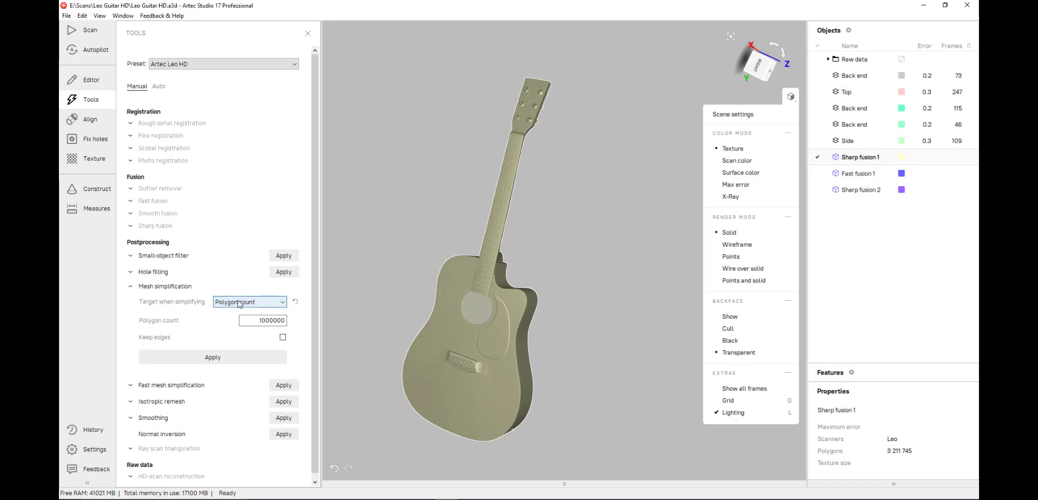
{"action": "left_click", "coordinate": [238, 304]}
{"action": "left_click", "coordinate": [237, 312]}
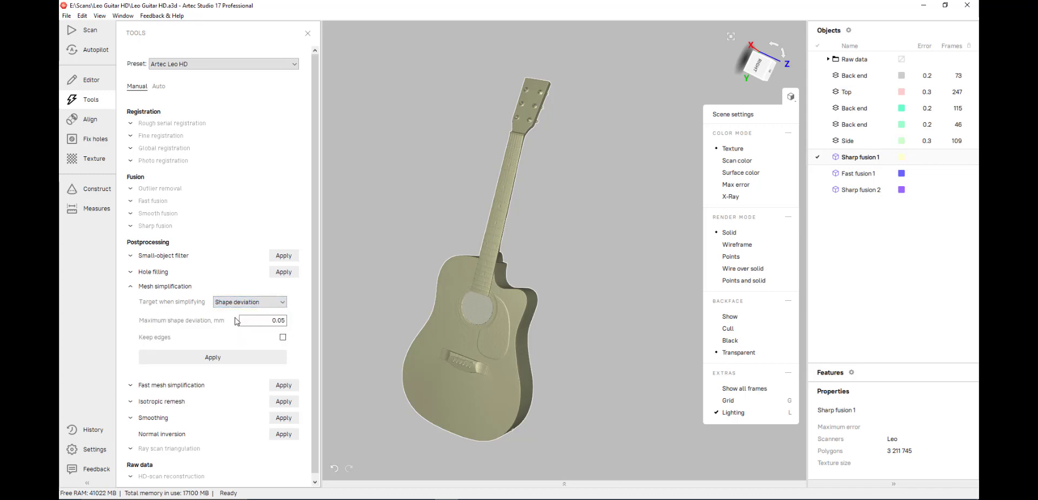
Run Fast mesh simplification on Sharp fusion 1 with a polygon count of 2000000
{"action": "left_click", "coordinate": [205, 385]}
{"action": "scroll", "coordinate": [161, 379], "scroll_direction": "down", "scroll_amount": 1}
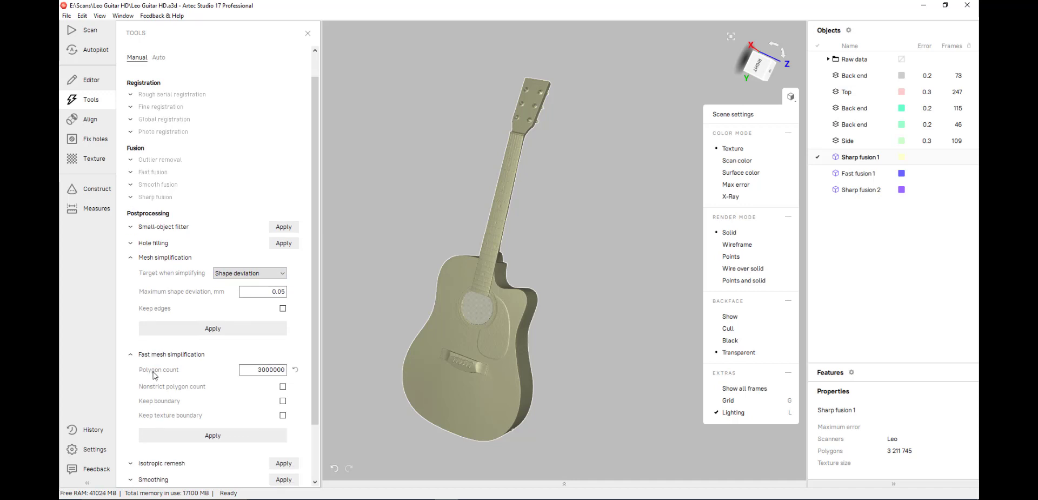
{"action": "scroll", "coordinate": [155, 375], "scroll_direction": "down", "scroll_amount": 1}
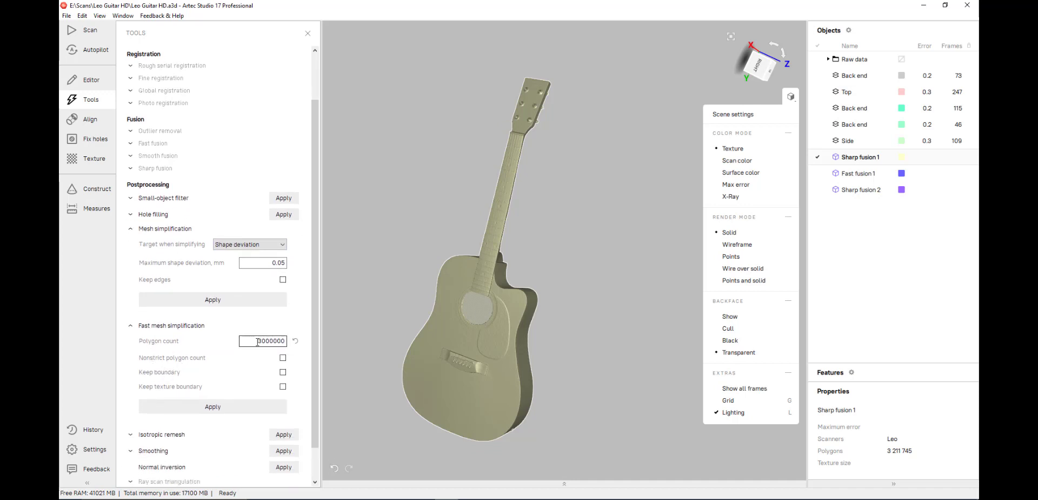
{"action": "type", "text": "2"}
{"action": "left_click", "coordinate": [238, 407]}
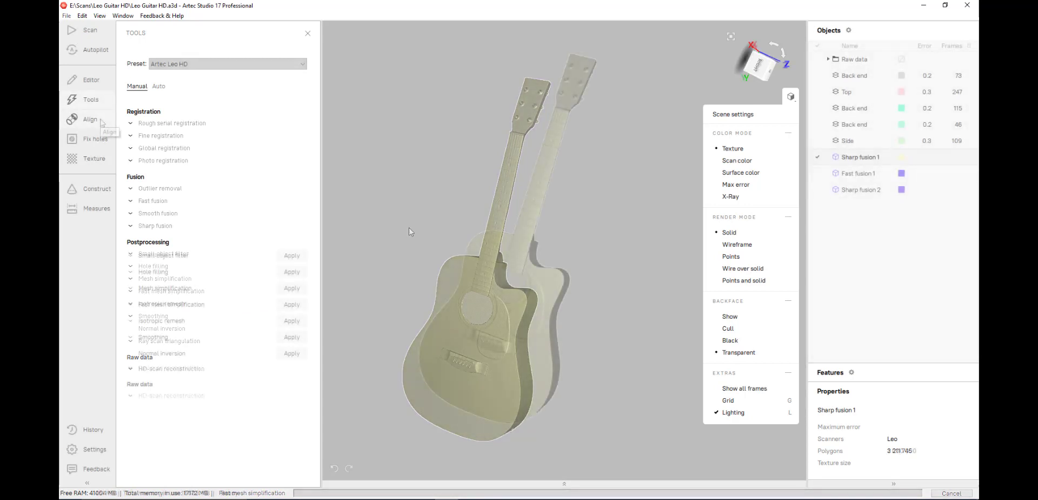
Try filling the soundhole opening with the Flat filling mode in Fix holes
{"action": "left_click", "coordinate": [93, 139]}
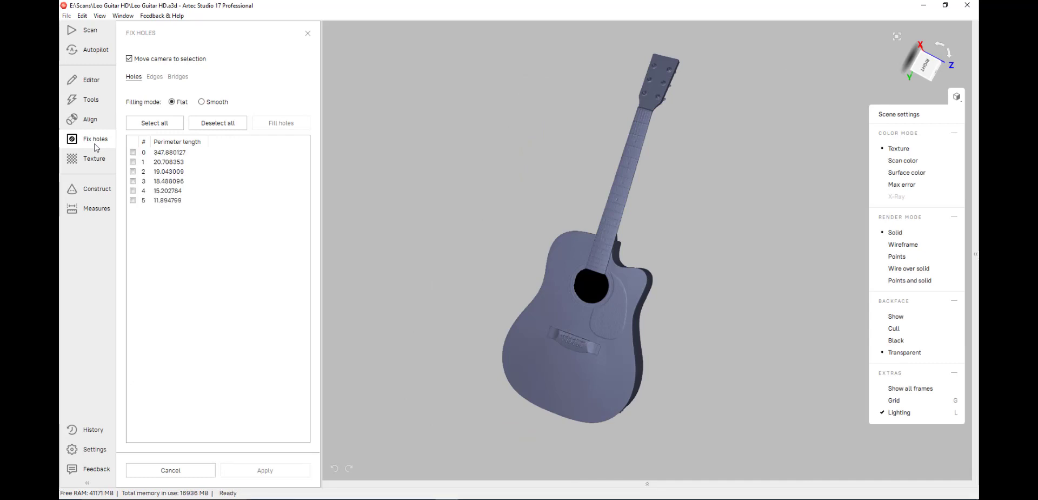
{"action": "left_click_drag", "start_coordinate": [543, 260], "coordinate": [572, 272]}
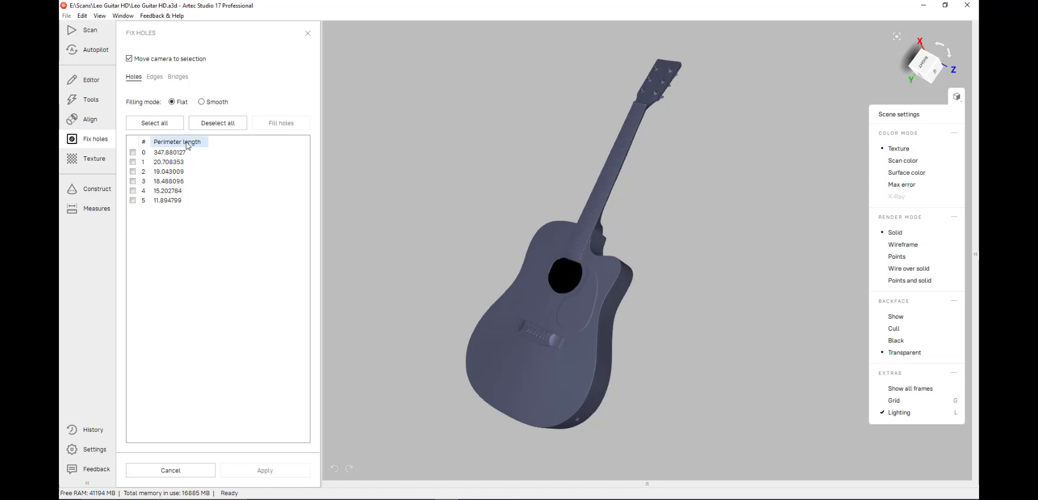
{"action": "left_click", "coordinate": [576, 268]}
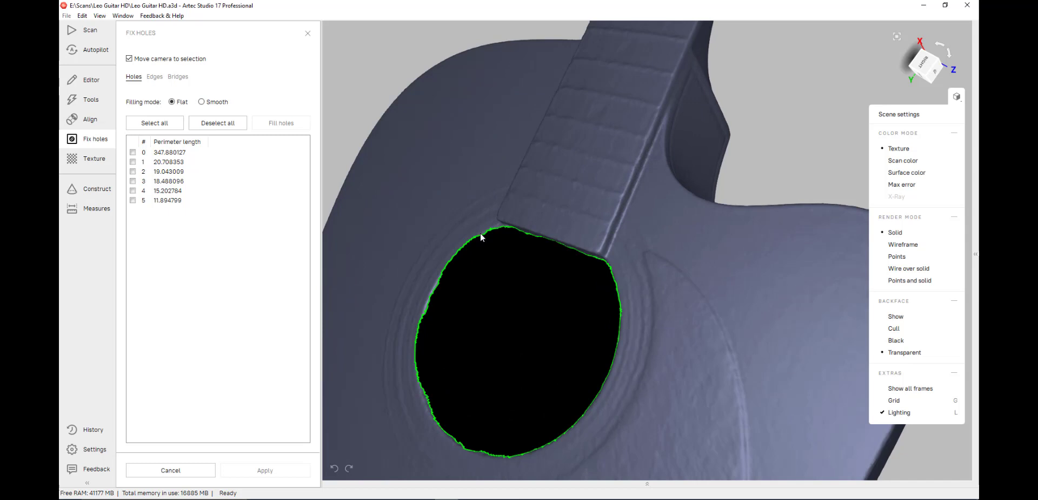
{"action": "left_click", "coordinate": [481, 237]}
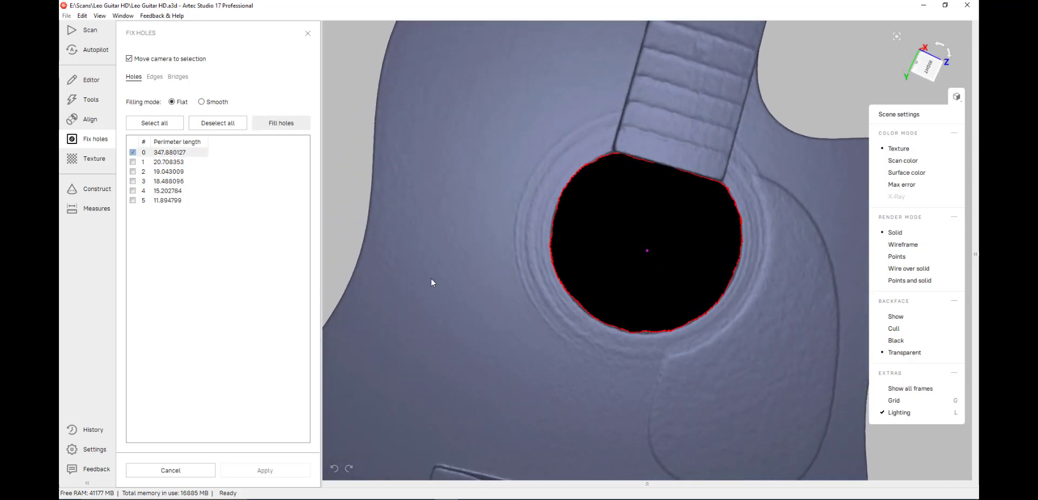
{"action": "left_click", "coordinate": [280, 123]}
{"action": "left_click_drag", "start_coordinate": [683, 340], "coordinate": [700, 285]}
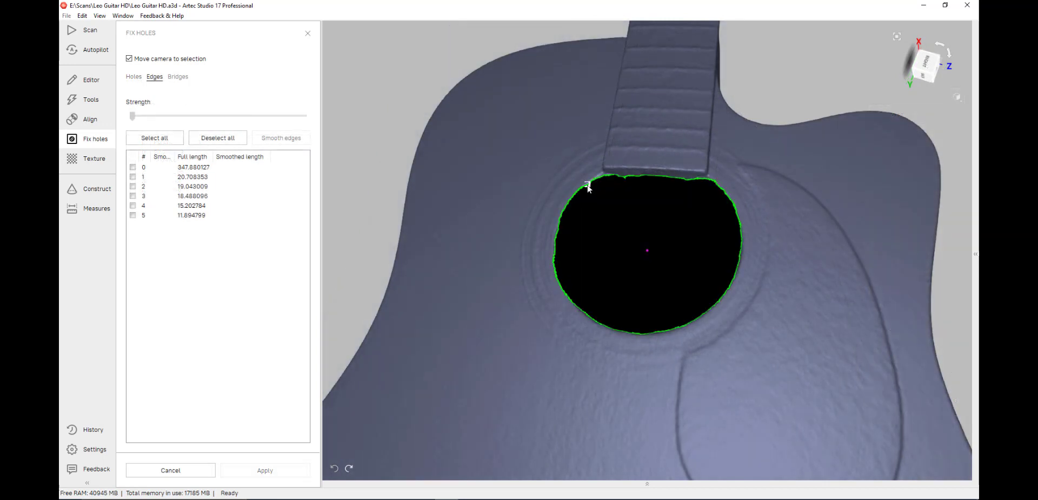
Smooth the soundhole's edge with the edge smoothing strength set to 1.0
{"action": "left_click", "coordinate": [588, 188]}
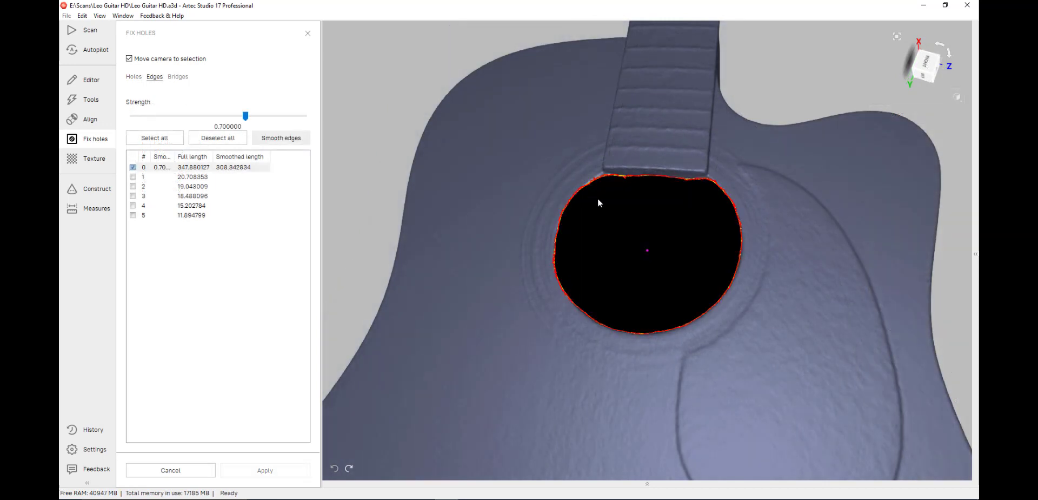
{"action": "left_click", "coordinate": [280, 138]}
{"action": "scroll", "coordinate": [607, 192], "scroll_direction": "up", "scroll_amount": 3}
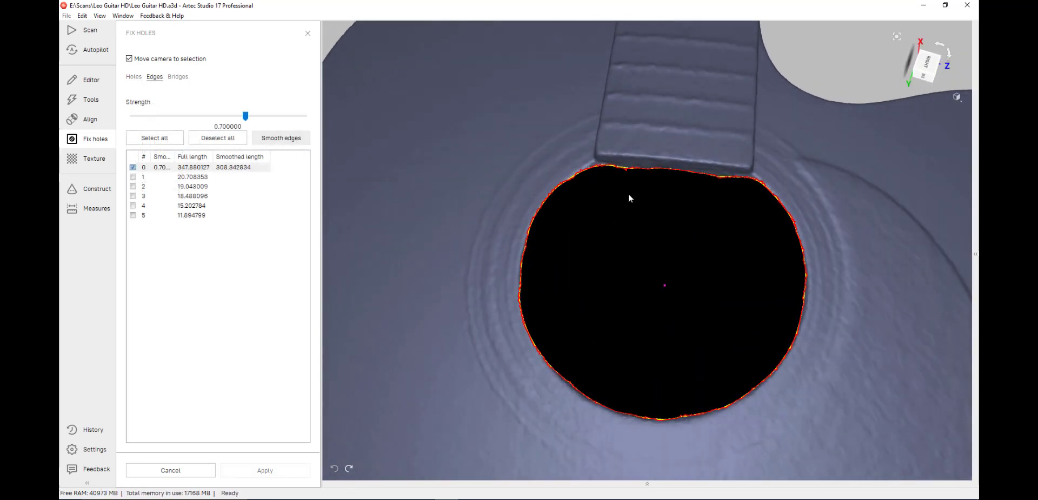
{"action": "left_click_drag", "start_coordinate": [274, 117], "coordinate": [304, 117]}
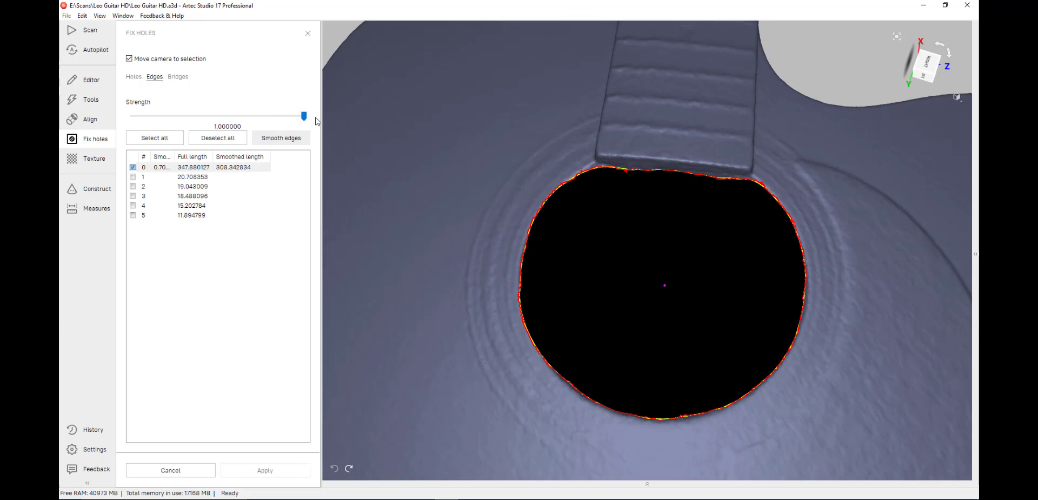
{"action": "left_click", "coordinate": [295, 139]}
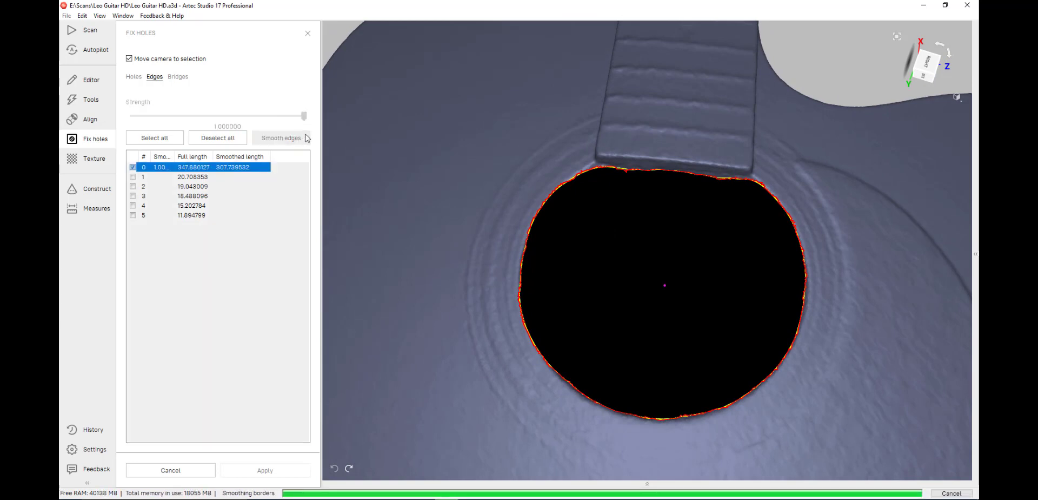
{"action": "scroll", "coordinate": [533, 220], "scroll_direction": "up", "scroll_amount": 5}
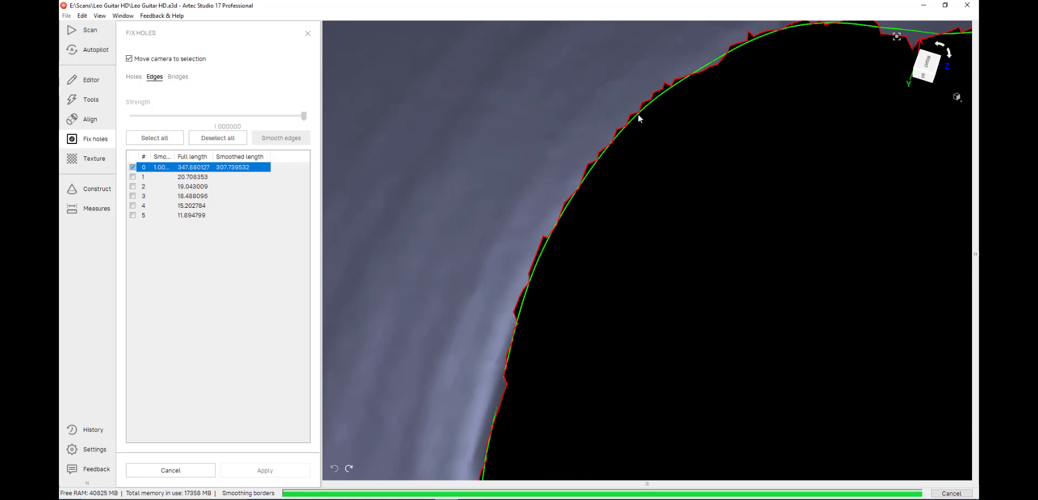
{"action": "scroll", "coordinate": [628, 190], "scroll_direction": "down", "scroll_amount": 8}
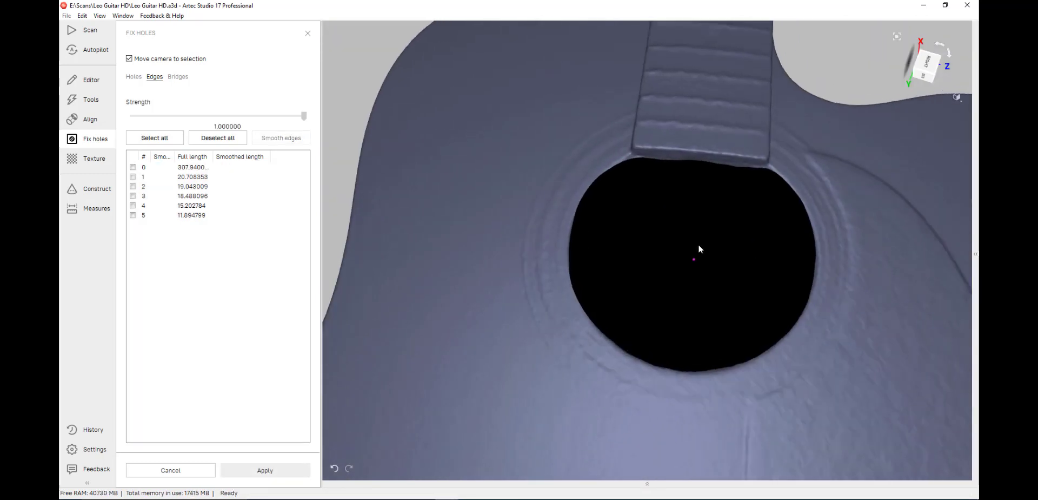
Build a bridge across the soundhole from the fretboard end to the opposite rim, and fill the remaining openings in Smooth mode
{"action": "left_click", "coordinate": [178, 77]}
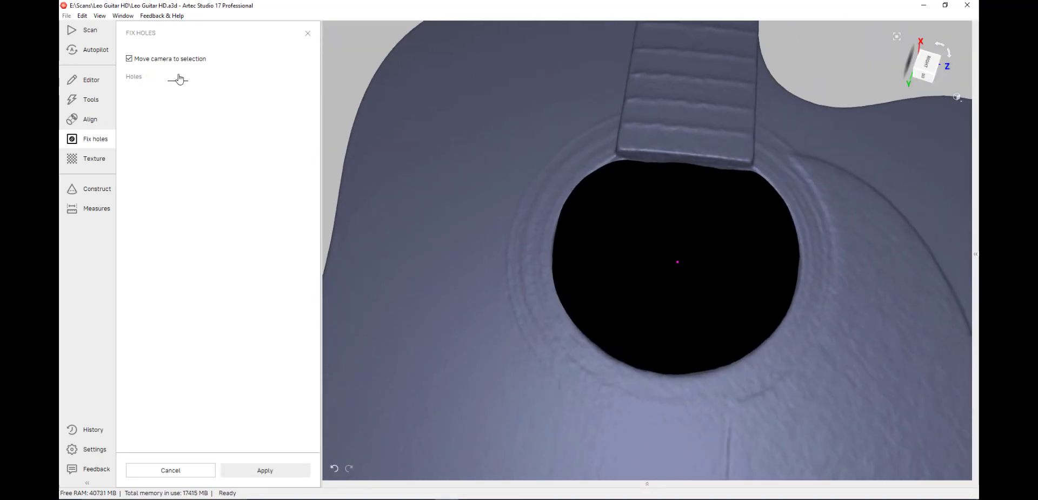
{"action": "left_click", "coordinate": [673, 164]}
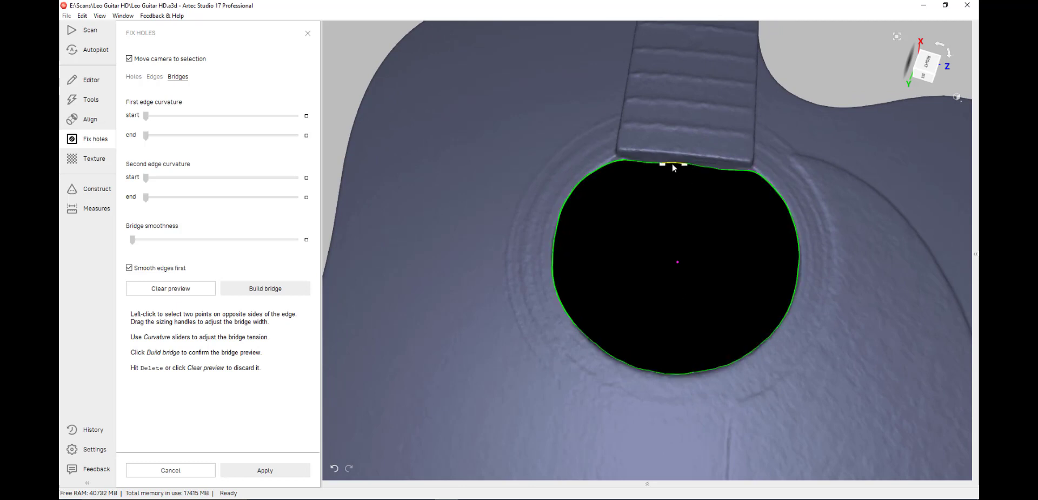
{"action": "left_click", "coordinate": [663, 373]}
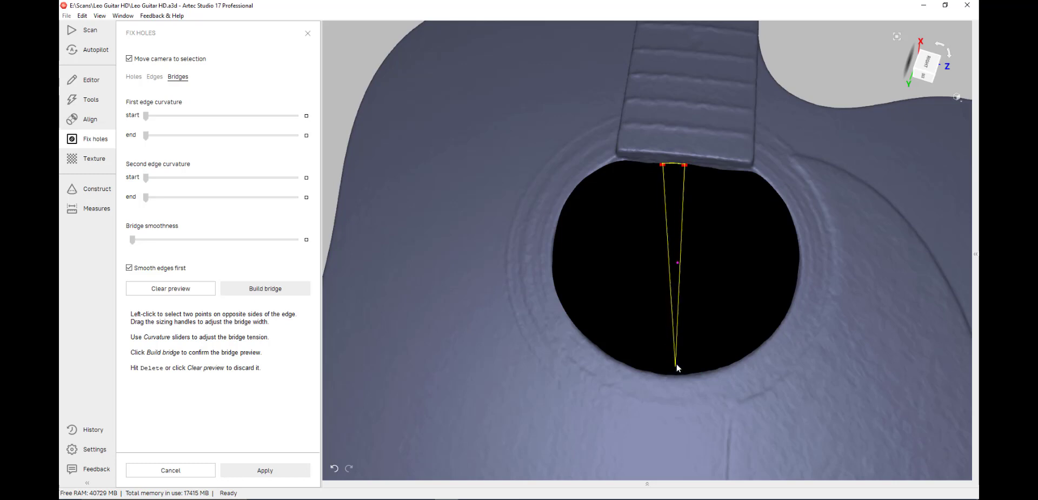
{"action": "left_click_drag", "start_coordinate": [674, 369], "coordinate": [633, 391]}
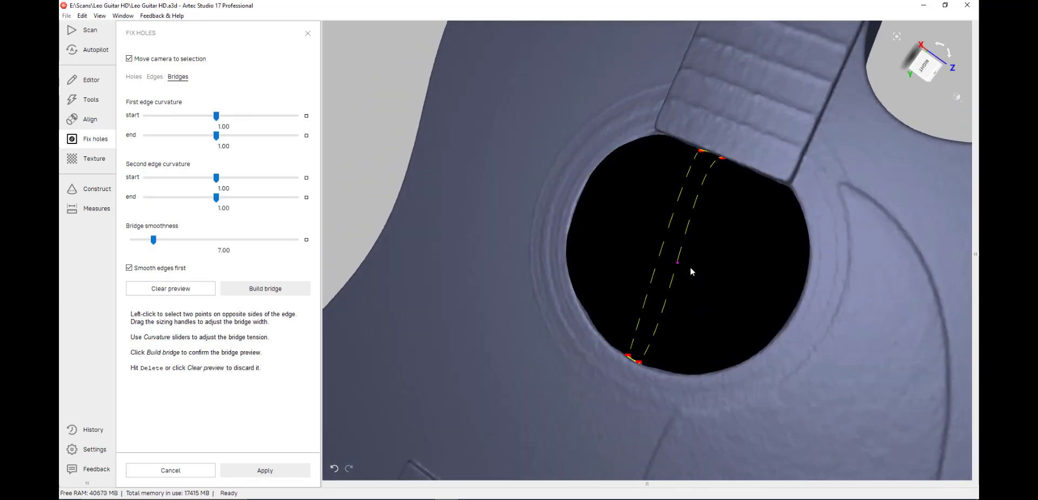
{"action": "left_click_drag", "start_coordinate": [690, 267], "coordinate": [730, 251]}
{"action": "left_click_drag", "start_coordinate": [707, 165], "coordinate": [725, 193]}
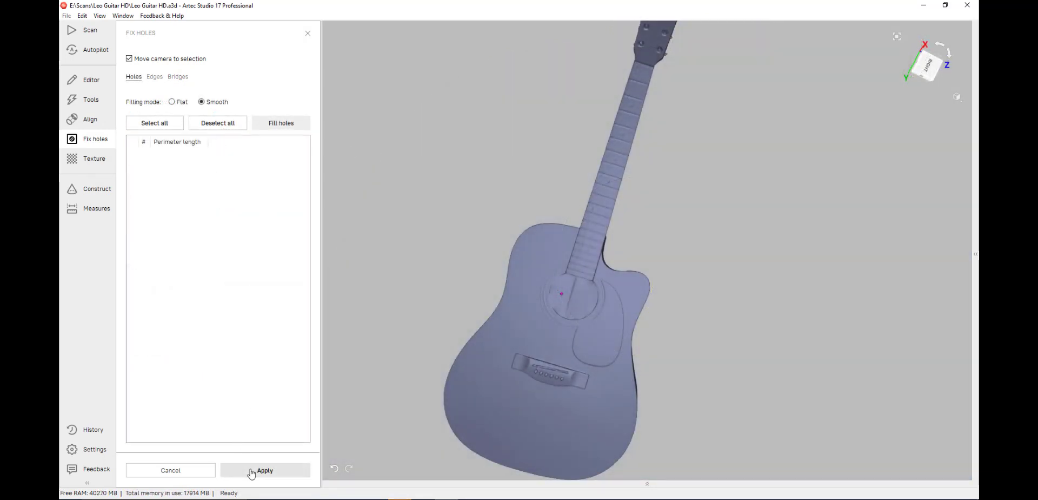
Smooth the bridge seam across the filled soundhole with the Smoothing brush
{"action": "scroll", "coordinate": [438, 310], "scroll_direction": "up", "scroll_amount": 5}
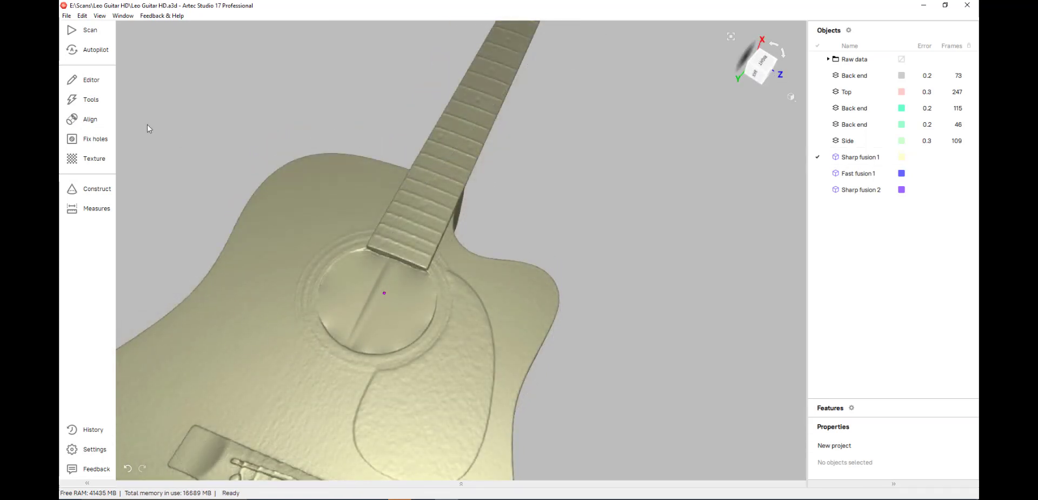
{"action": "left_click", "coordinate": [91, 80]}
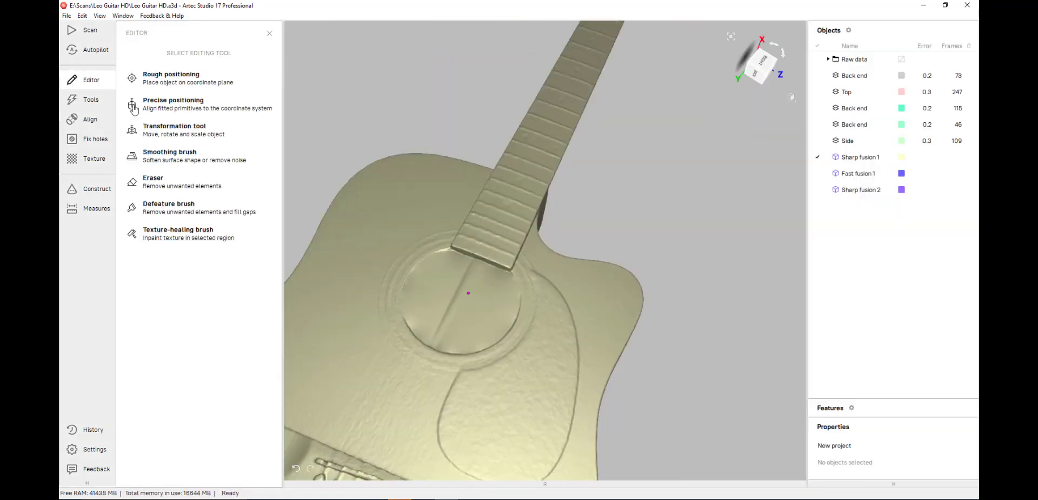
{"action": "left_click", "coordinate": [132, 158]}
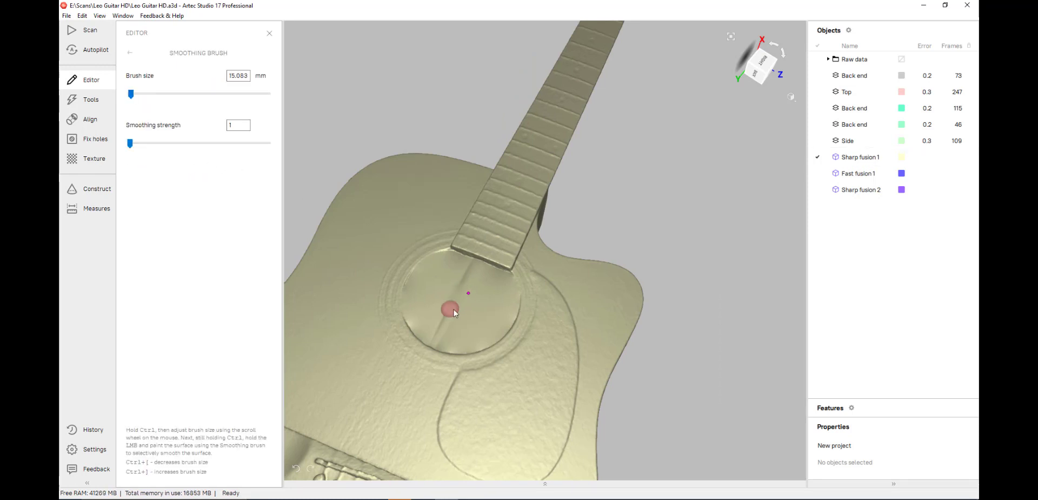
{"action": "left_click_drag", "start_coordinate": [454, 310], "coordinate": [441, 334], "text": "ctrl"}
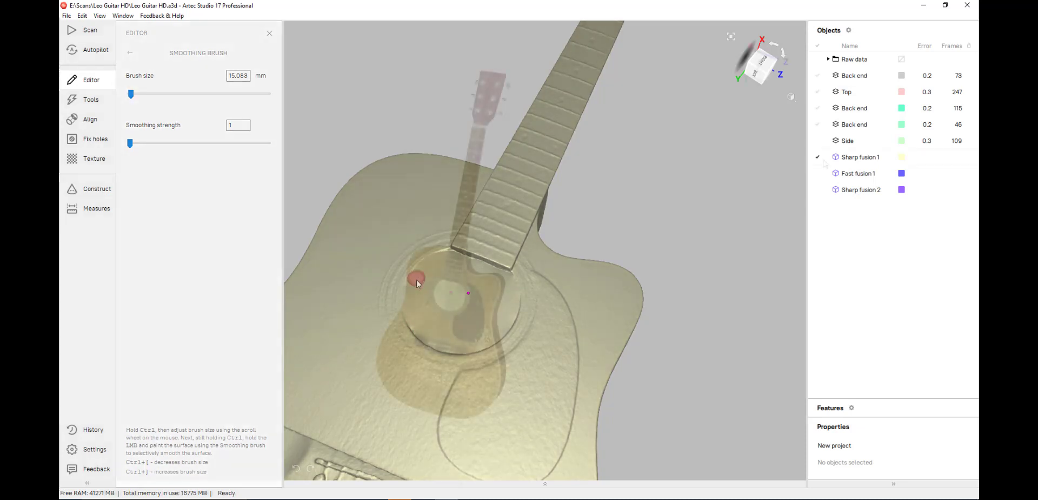
Export the Sharp fusion 1 mesh in STL format as Leo Guitar HD.stl
{"action": "left_click", "coordinate": [856, 161]}
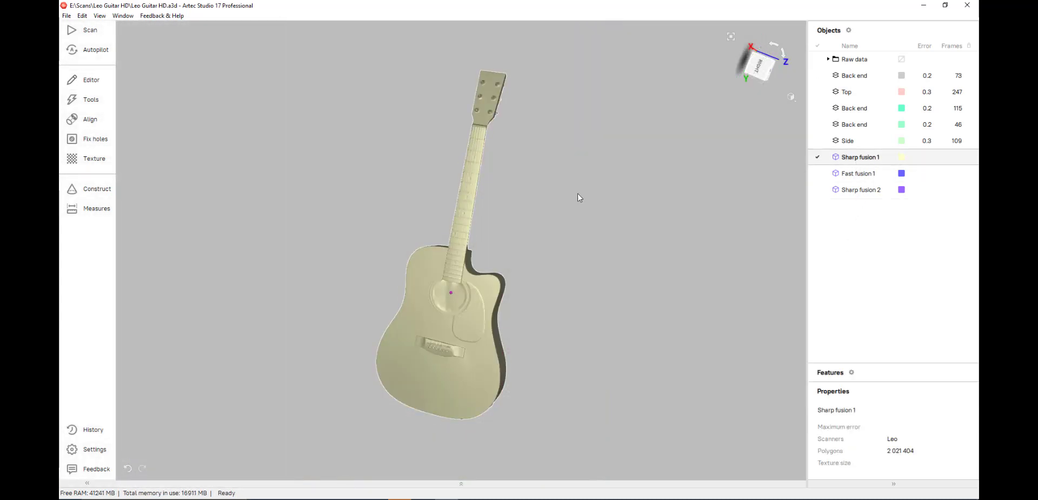
{"action": "left_click", "coordinate": [66, 16]}
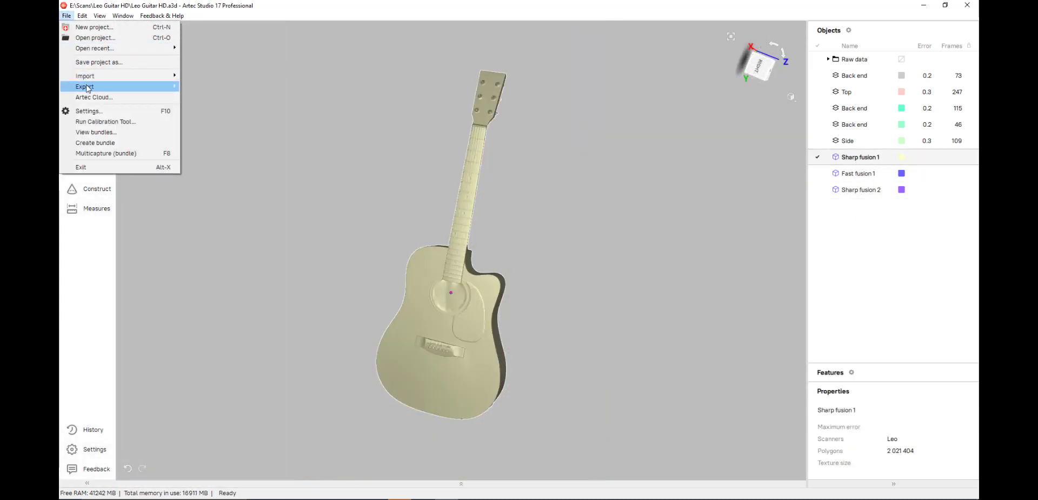
{"action": "mouse_move", "coordinate": [89, 87]}
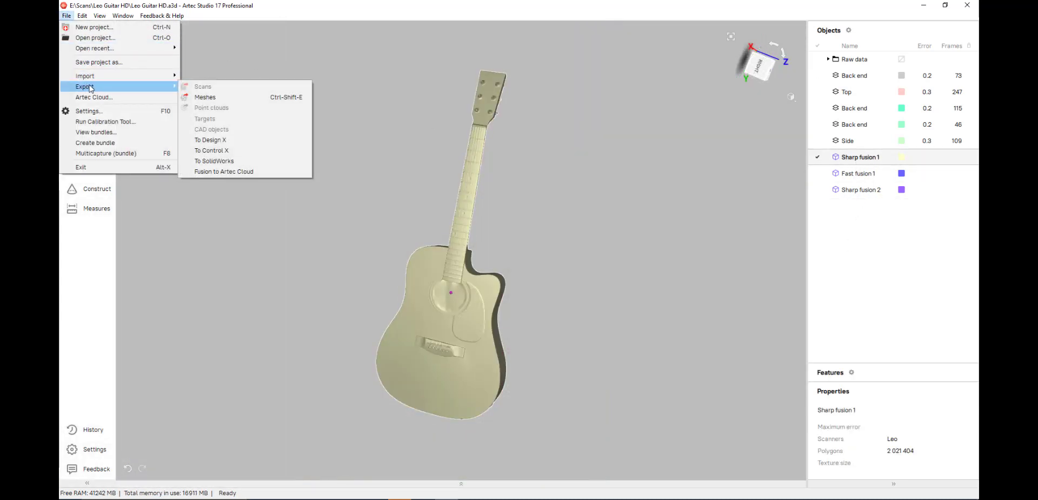
{"action": "left_click", "coordinate": [211, 103]}
{"action": "left_click", "coordinate": [306, 486]}
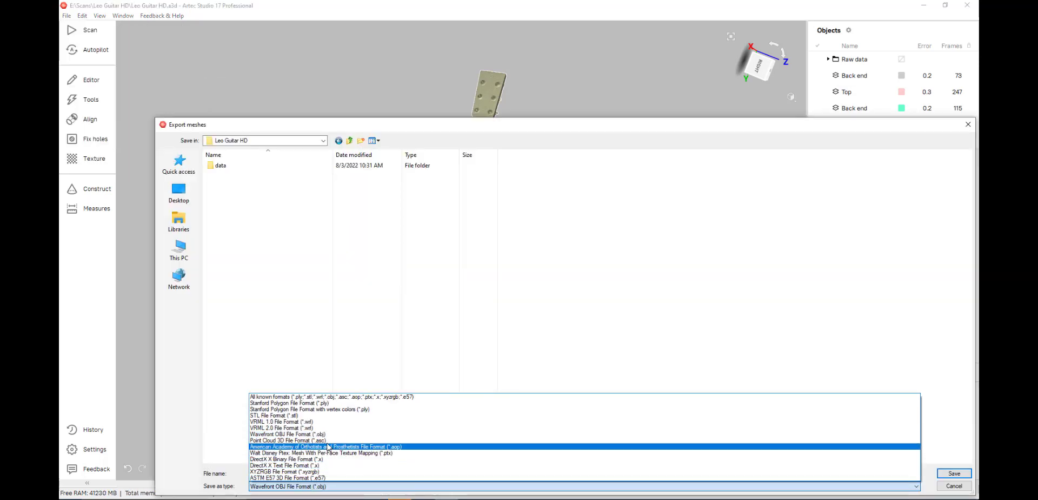
{"action": "left_click", "coordinate": [323, 416]}
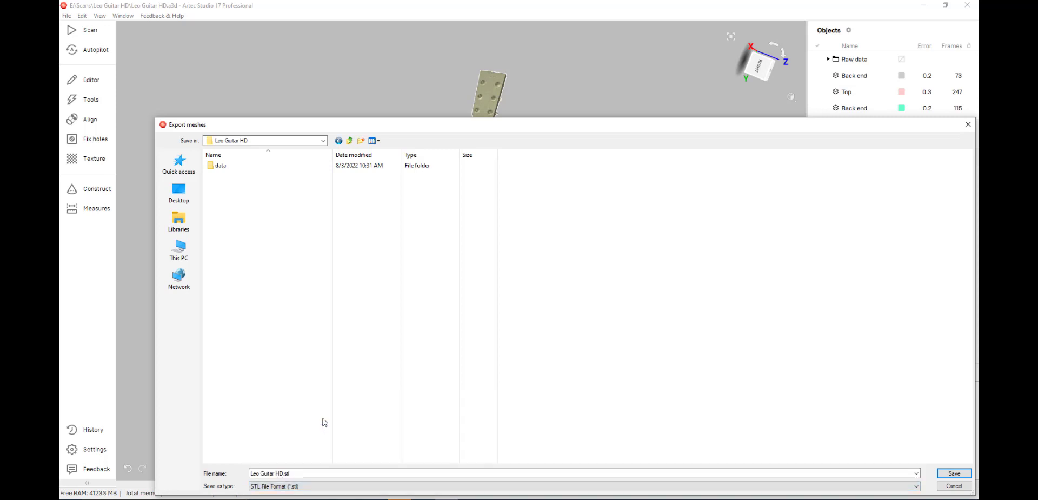
{"action": "left_click", "coordinate": [954, 473]}
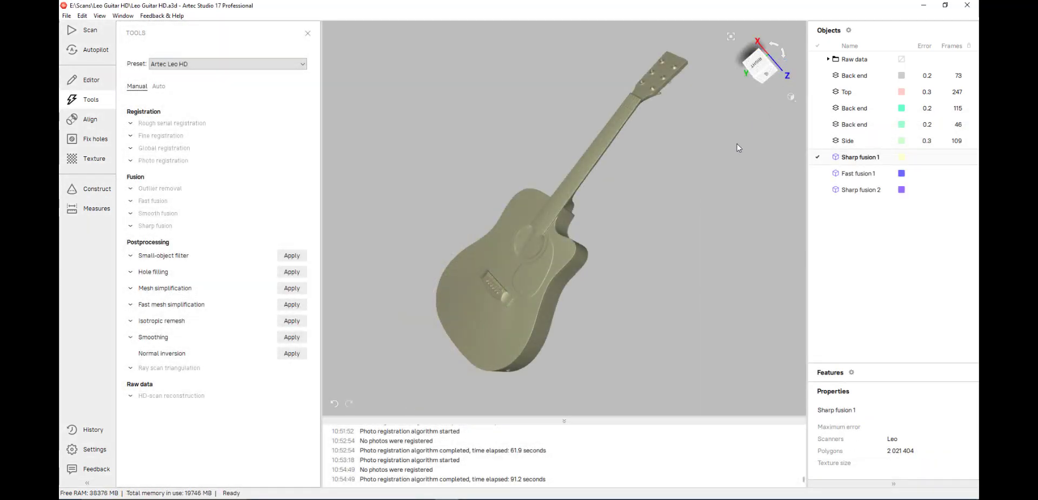
Mark the three Back end scans, the Top scan and the Side scan for processing
{"action": "left_click_drag", "start_coordinate": [737, 147], "coordinate": [756, 153]}
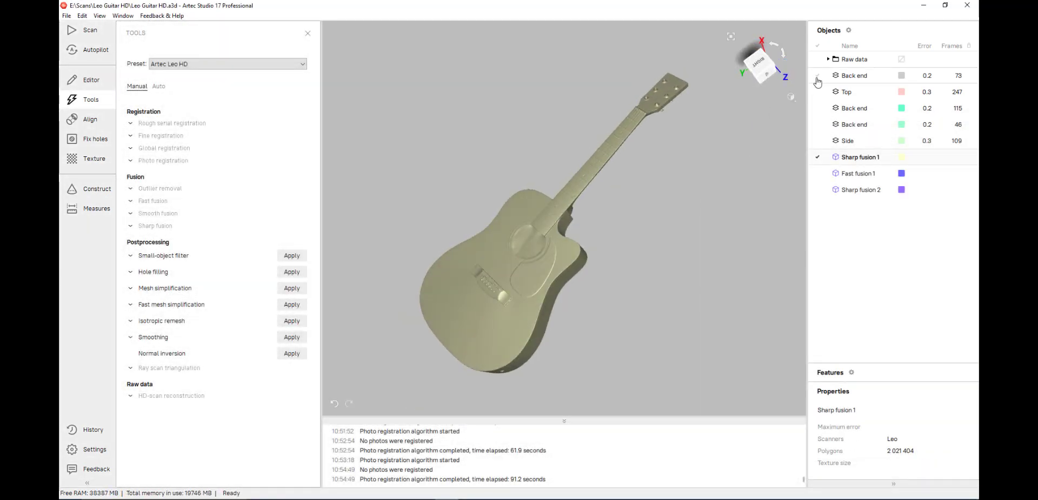
{"action": "left_click", "coordinate": [817, 75]}
{"action": "left_click", "coordinate": [818, 92]}
{"action": "left_click", "coordinate": [818, 108]}
{"action": "left_click", "coordinate": [818, 125]}
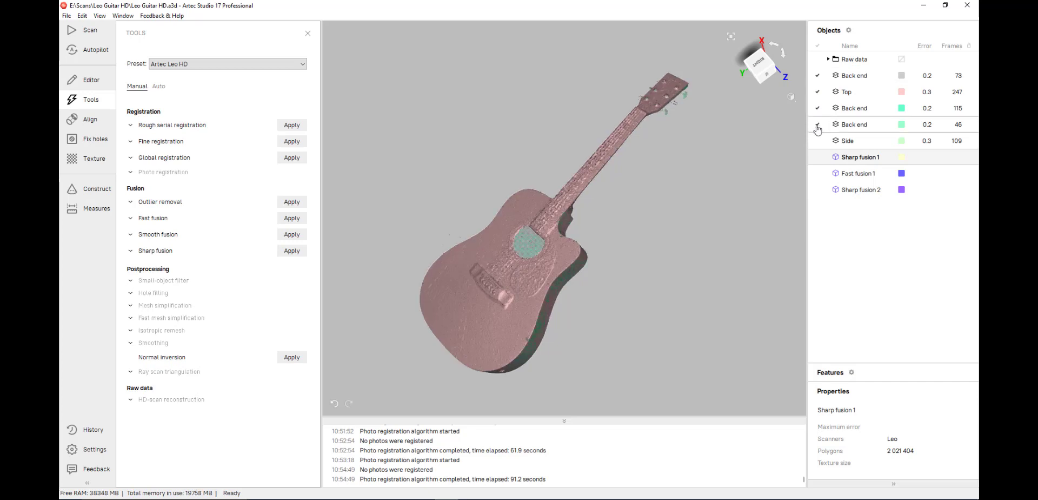
{"action": "left_click", "coordinate": [818, 141]}
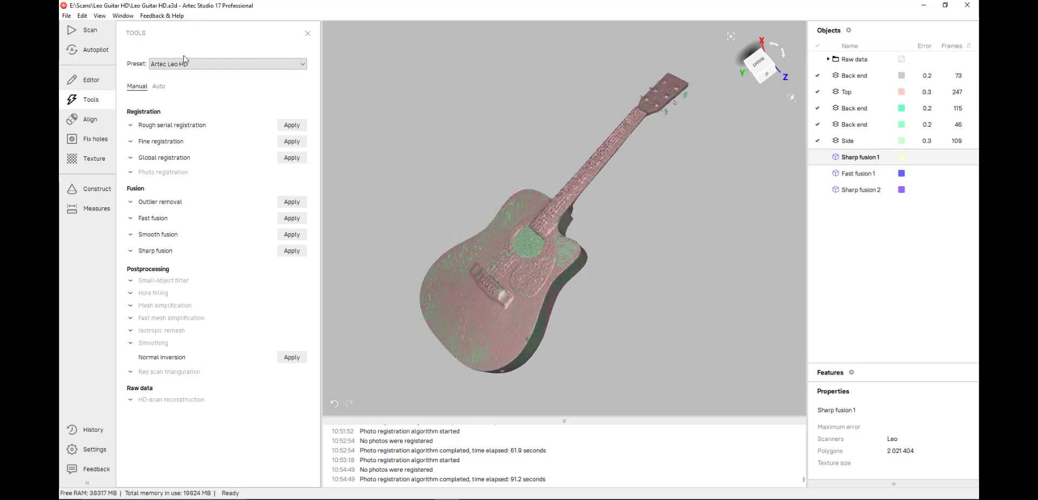
Choose Global registration and Small-object filter for automatic processing with the Artec Leo HD preset
{"action": "left_click", "coordinate": [305, 68]}
{"action": "left_click", "coordinate": [162, 88]}
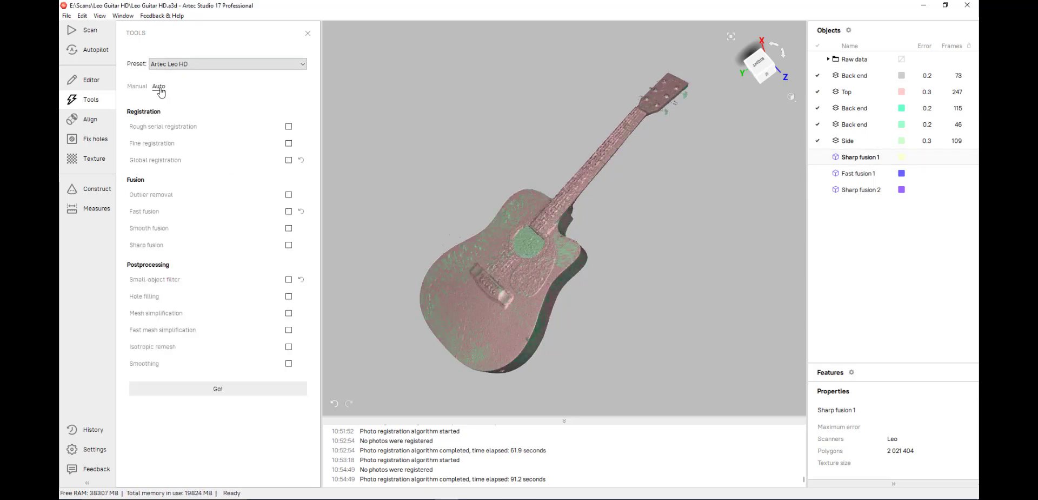
{"action": "left_click", "coordinate": [289, 161]}
{"action": "left_click", "coordinate": [288, 280]}
Start Autopilot on the five marked scans and report that there are no registration errors
{"action": "left_click", "coordinate": [96, 49]}
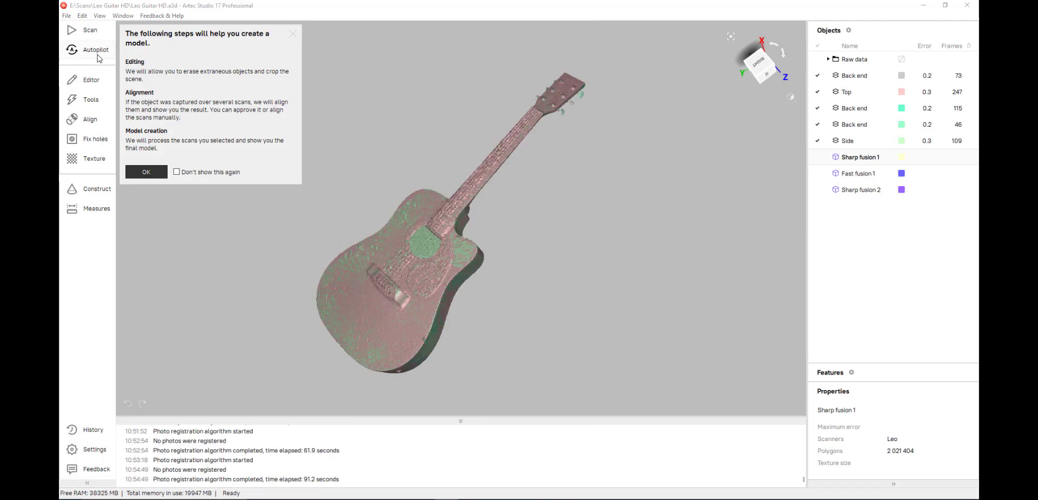
{"action": "left_click", "coordinate": [142, 174]}
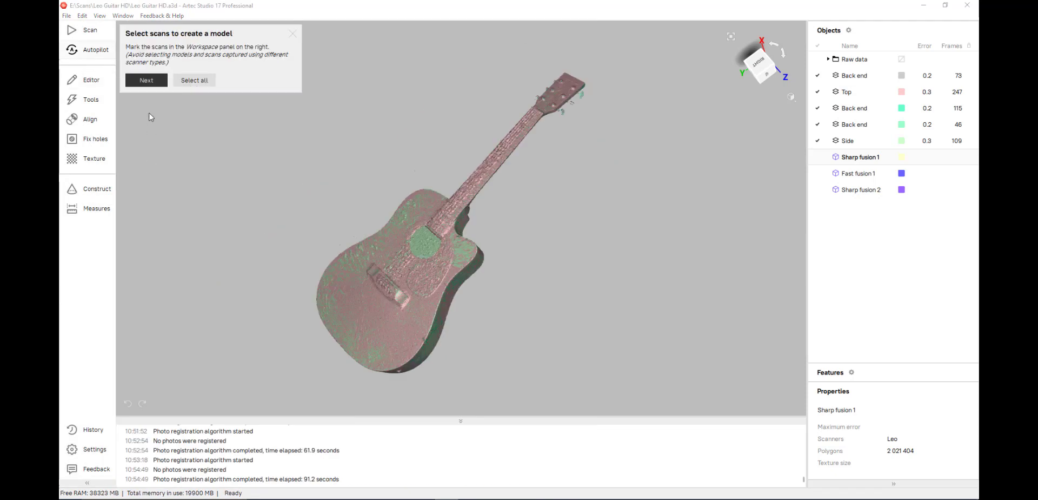
{"action": "left_click", "coordinate": [147, 81]}
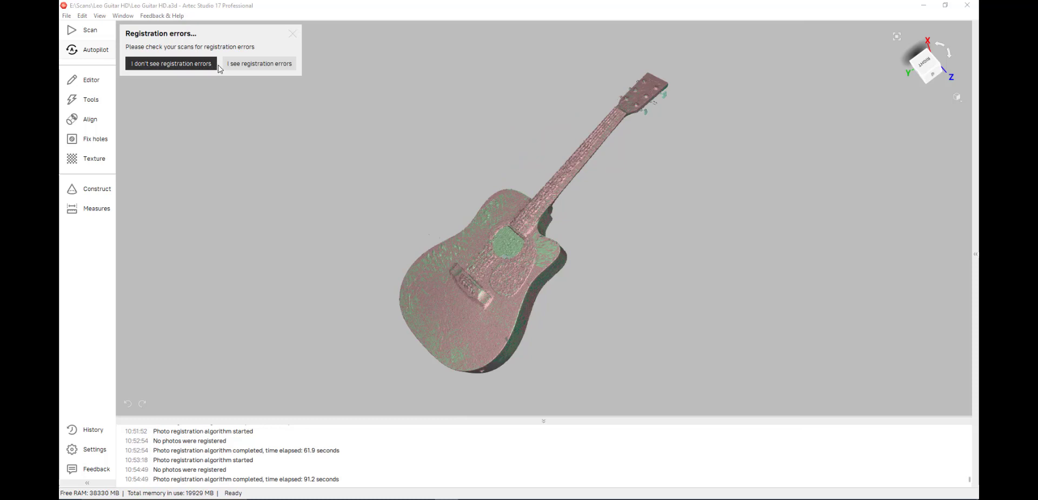
{"action": "left_click", "coordinate": [209, 66]}
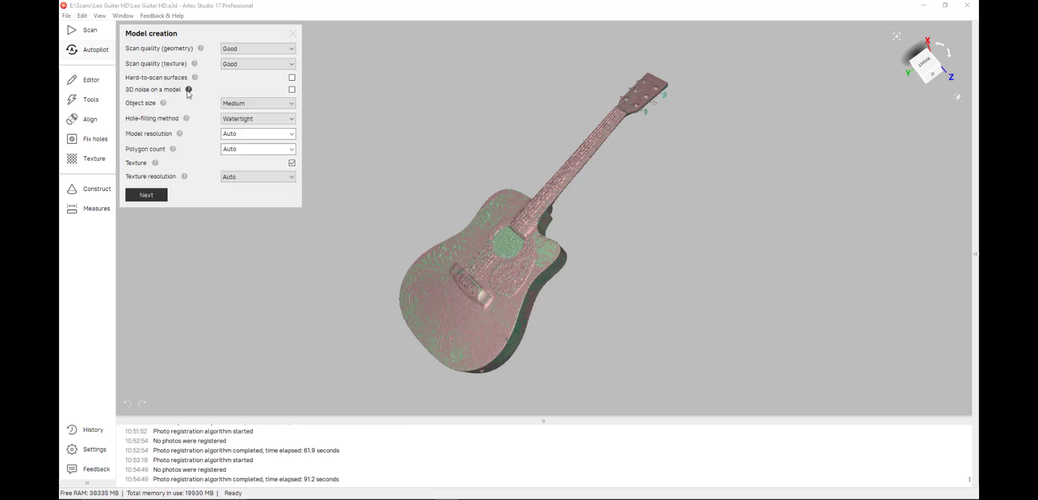
Accept the model creation settings with Medium object size and Watertight hole filling, and skip the editing stage
{"action": "mouse_move", "coordinate": [164, 105]}
{"action": "left_click", "coordinate": [154, 195]}
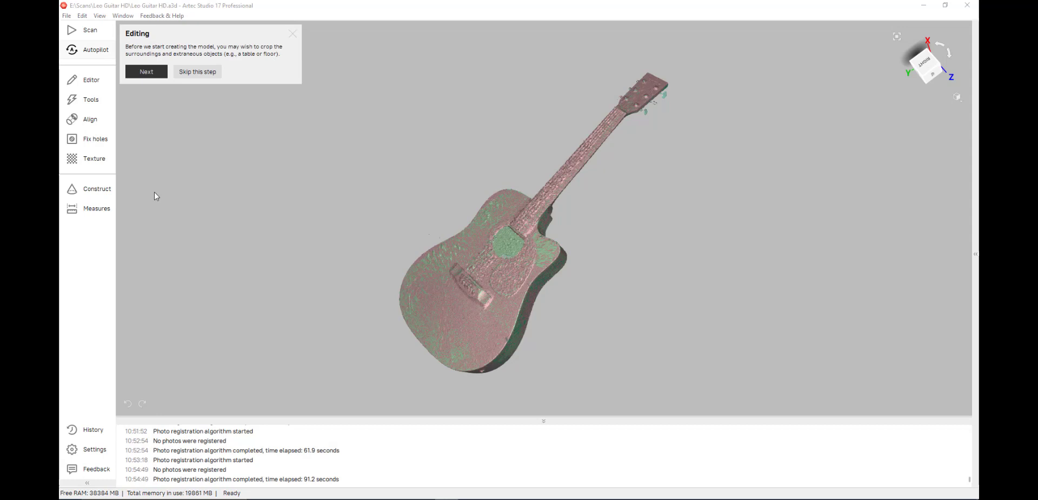
{"action": "left_click", "coordinate": [185, 73]}
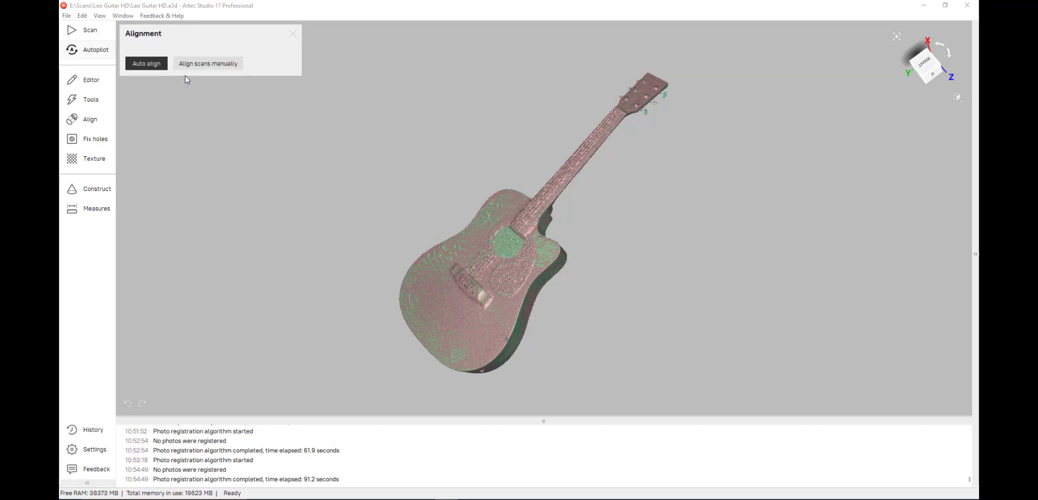
Choose manual scan alignment, select the Top, two Back end and Side scans, and apply the alignment
{"action": "left_click", "coordinate": [186, 68]}
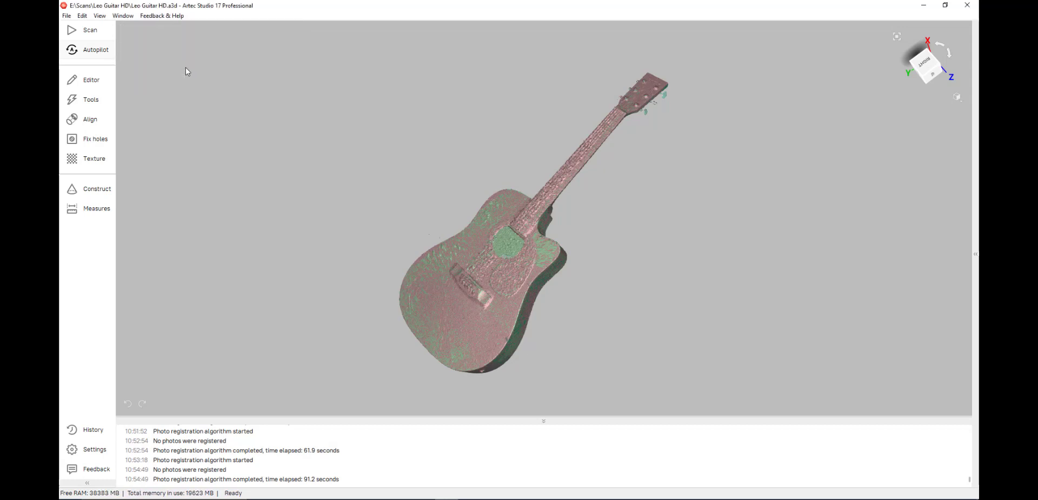
{"action": "left_click_drag", "start_coordinate": [154, 257], "coordinate": [157, 284]}
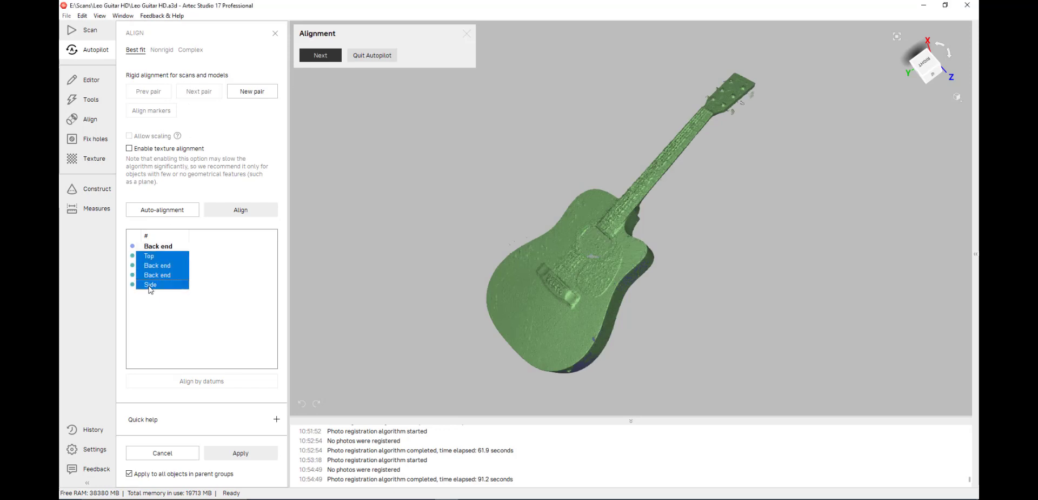
{"action": "left_click", "coordinate": [238, 453]}
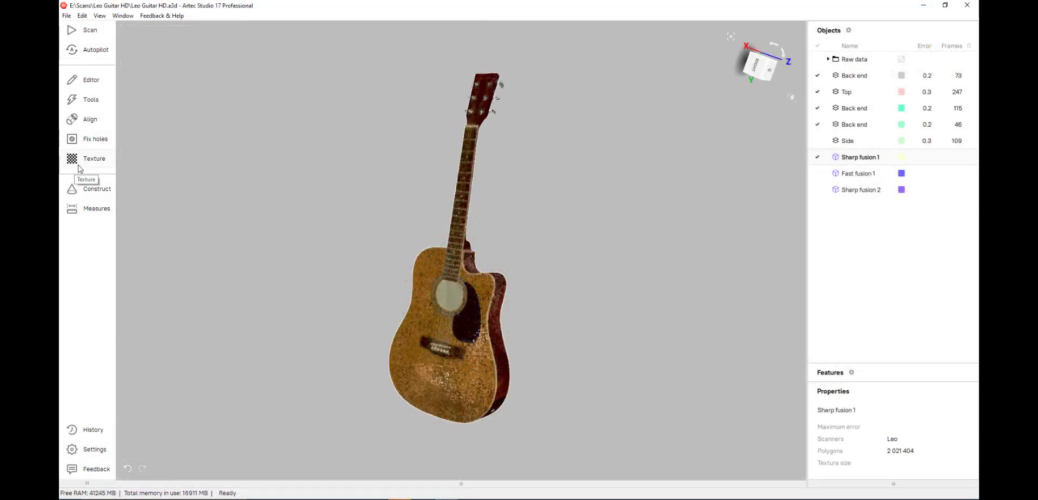
Texture Sharp fusion 1 from the Top and three Back end scans, exporting at 8192x8192 with glare reduction at level 4
{"action": "left_click", "coordinate": [79, 166]}
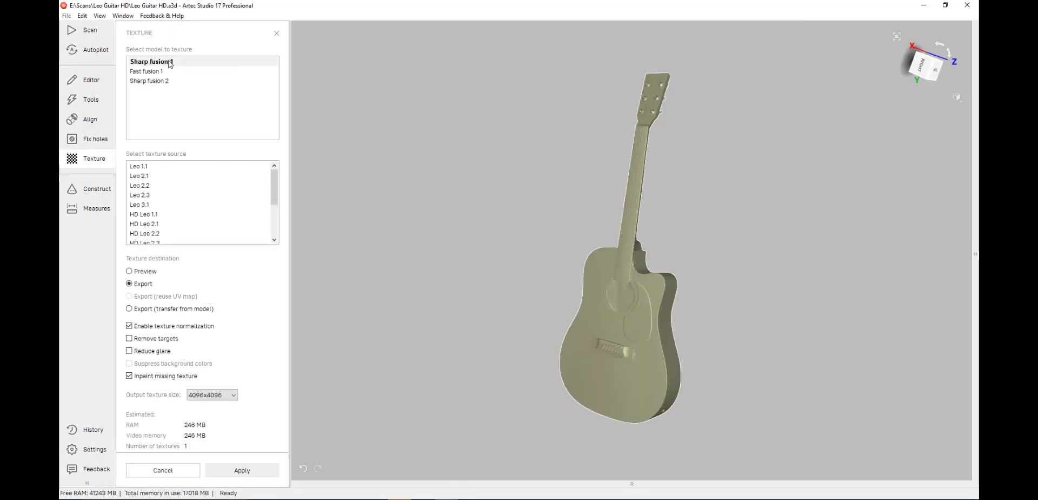
{"action": "scroll", "coordinate": [158, 215], "scroll_direction": "down", "scroll_amount": 3}
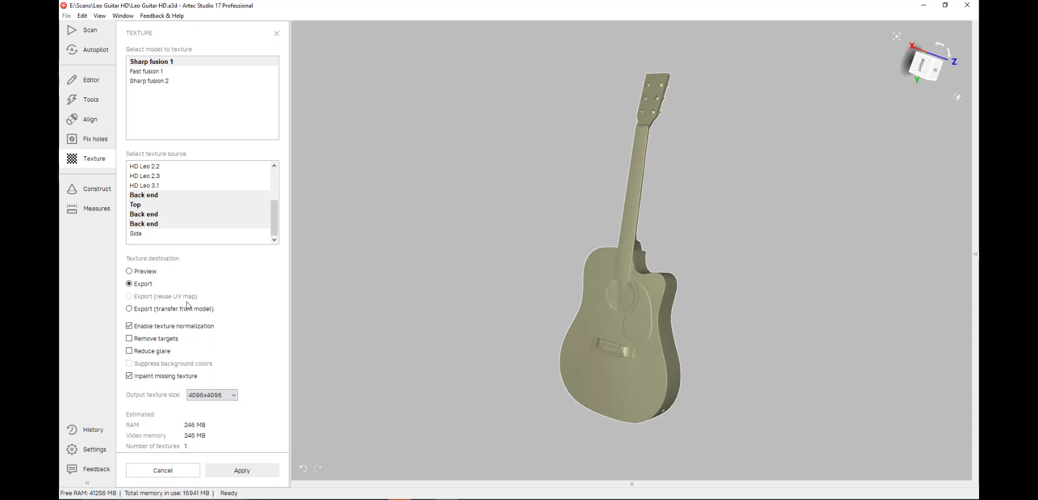
{"action": "left_click", "coordinate": [200, 393]}
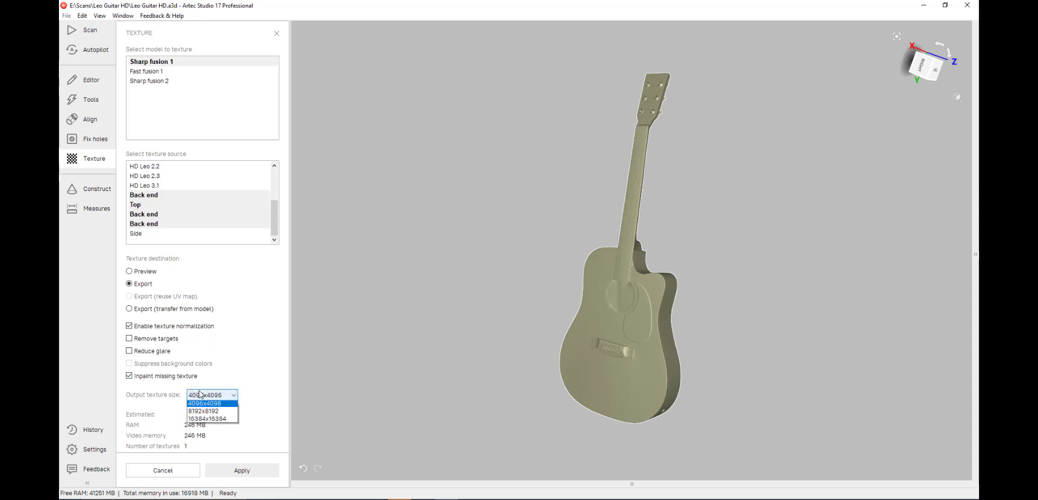
{"action": "left_click", "coordinate": [201, 436]}
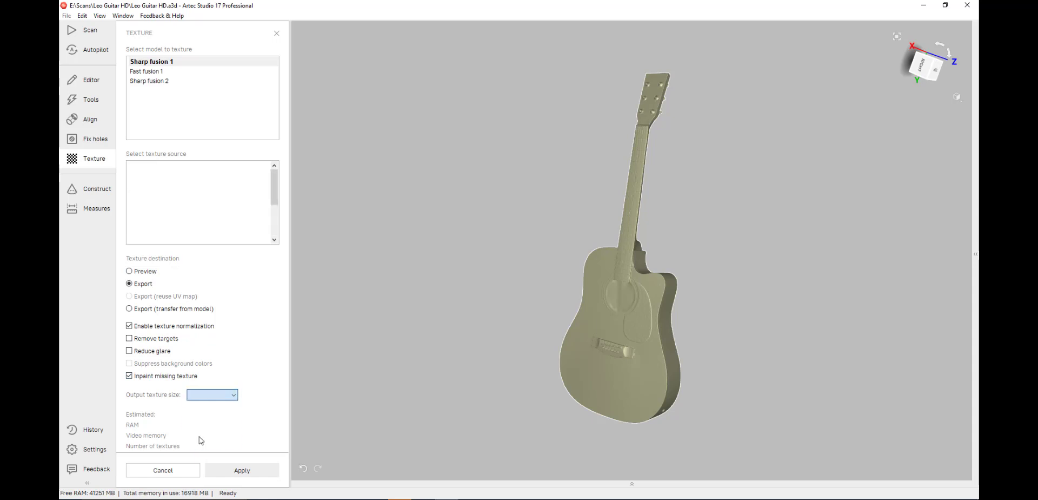
{"action": "left_click", "coordinate": [146, 352]}
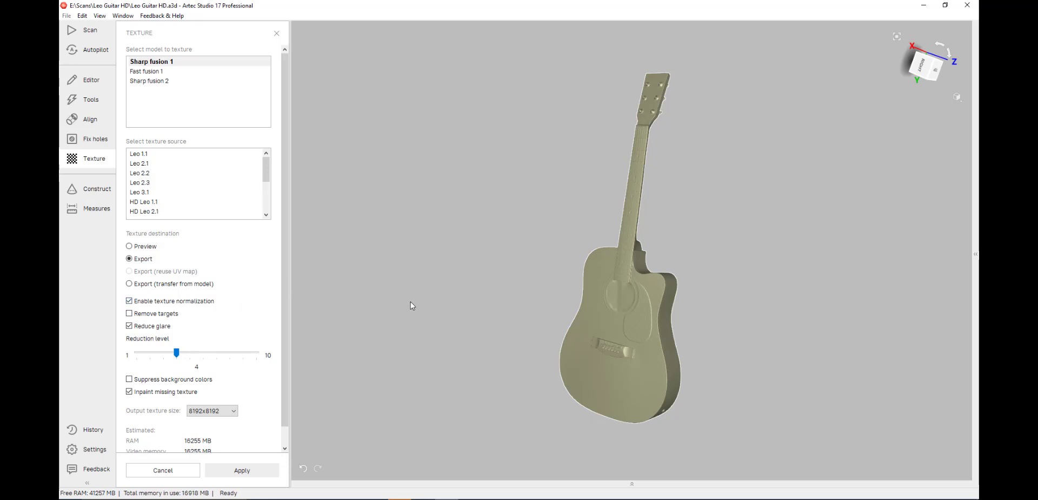
{"action": "left_click", "coordinate": [251, 466]}
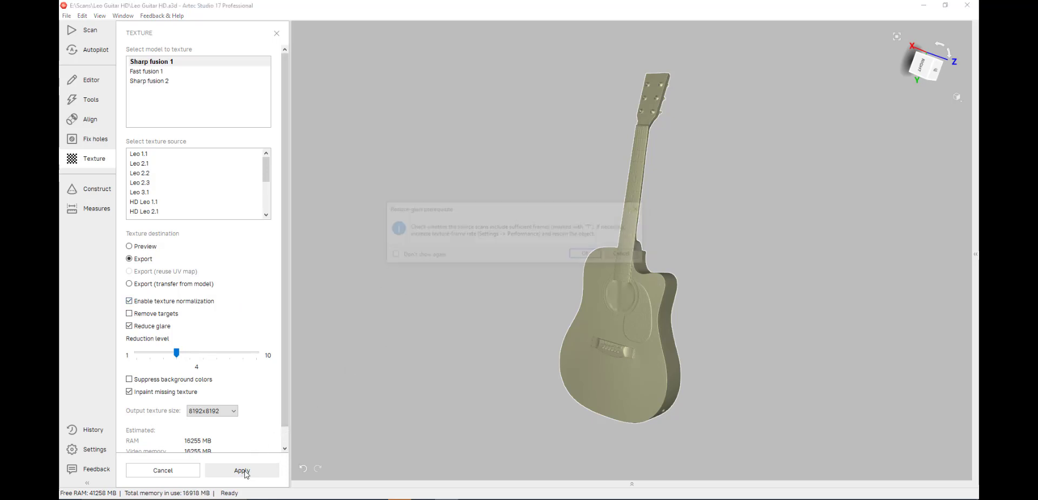
{"action": "left_click", "coordinate": [587, 254]}
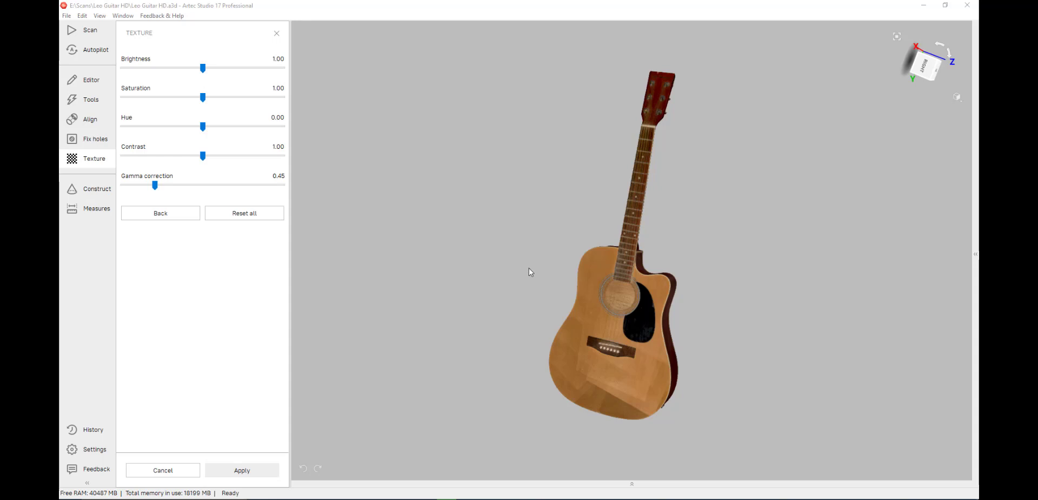
Examine the texture on the guitar's front, soundhole and body up close
{"action": "left_click_drag", "start_coordinate": [529, 267], "coordinate": [586, 257]}
{"action": "scroll", "coordinate": [640, 307], "scroll_direction": "up", "scroll_amount": 3}
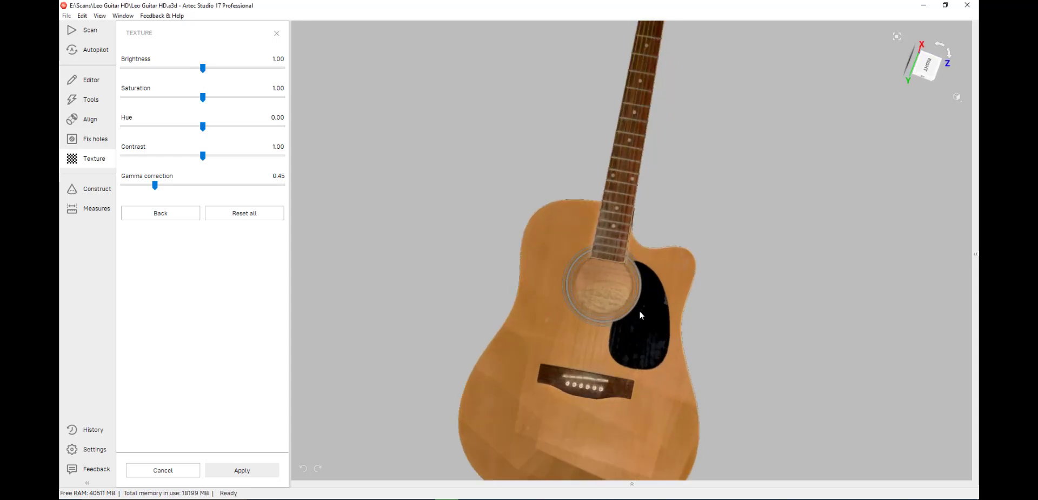
{"action": "left_click_drag", "start_coordinate": [639, 310], "coordinate": [499, 268]}
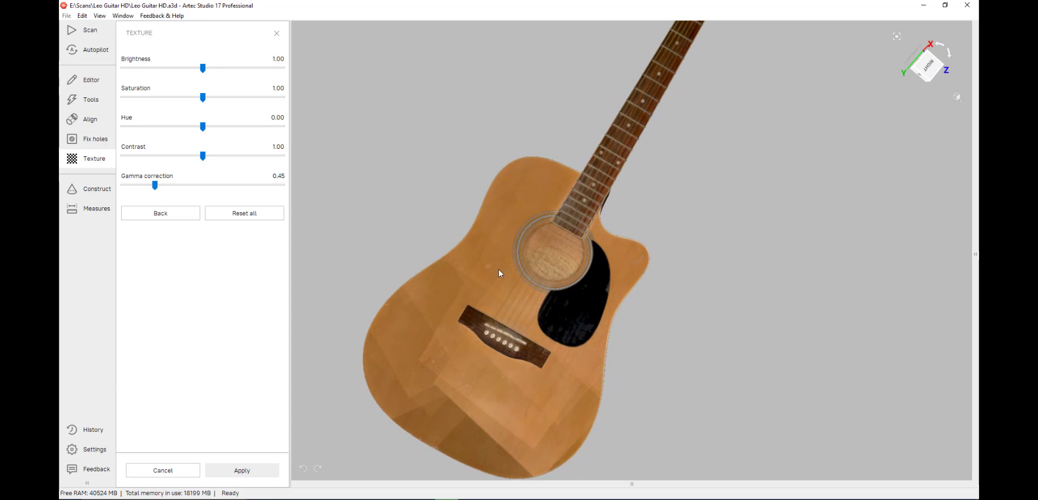
{"action": "scroll", "coordinate": [499, 268], "scroll_direction": "down", "scroll_amount": 3}
{"action": "right_click_drag", "start_coordinate": [508, 262], "coordinate": [518, 294]}
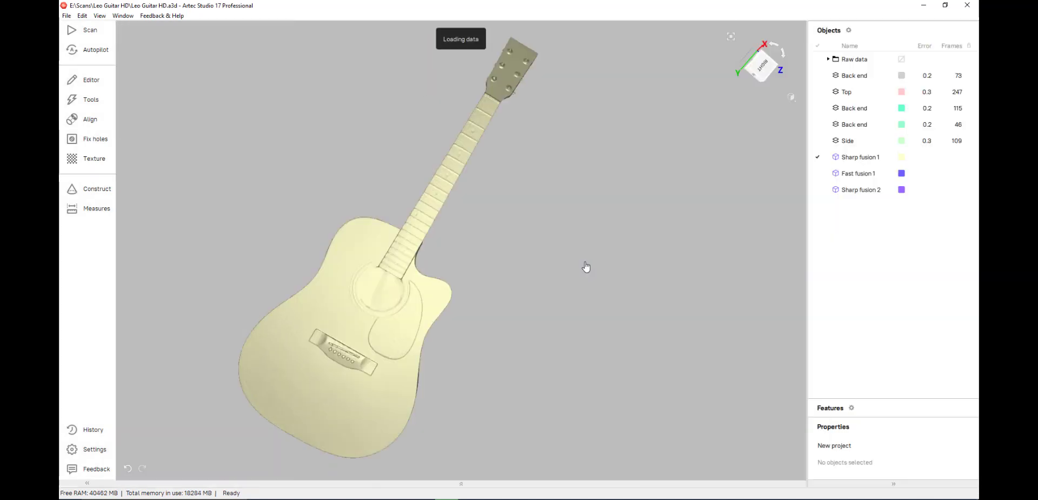
Show the Top and three Back end scans alongside the textured fusion, and review the texturing options for Sharp fusion 1
{"action": "left_click", "coordinate": [818, 76]}
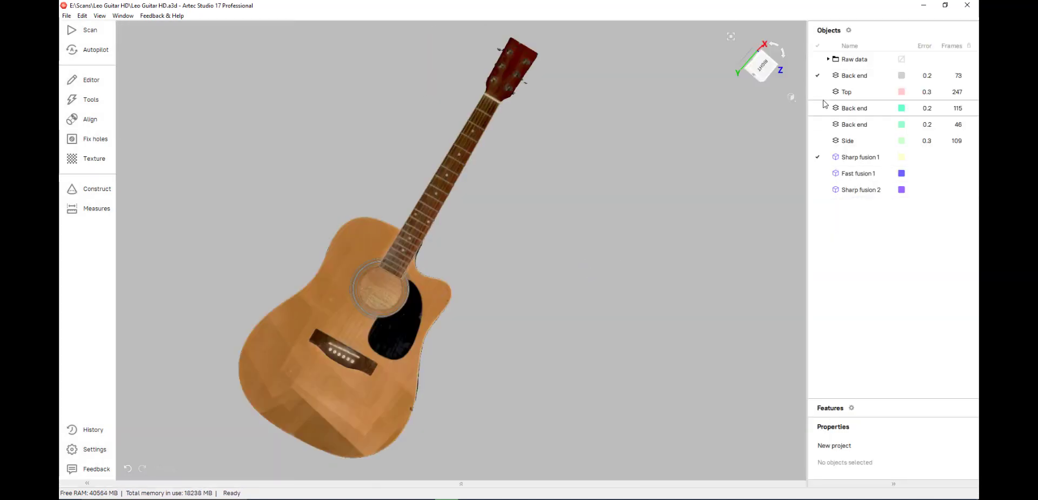
{"action": "left_click", "coordinate": [817, 93]}
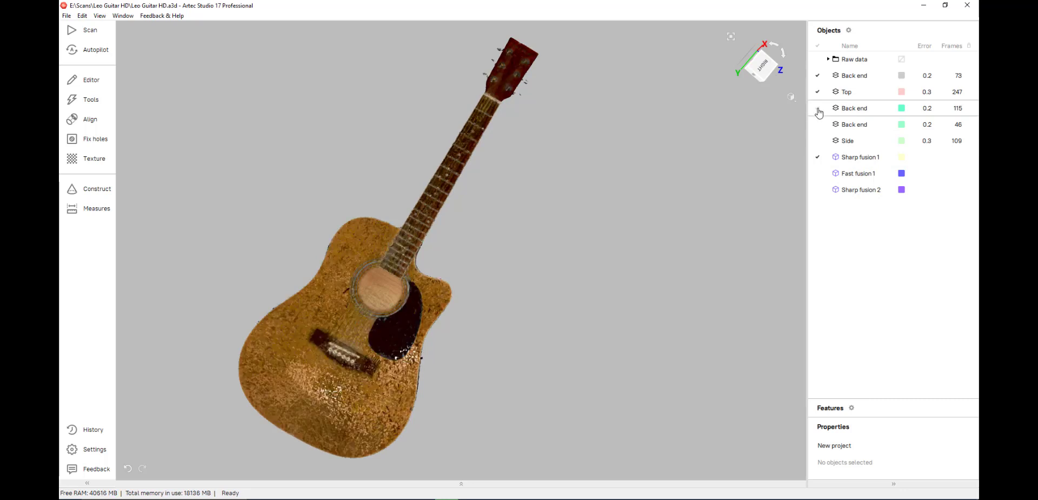
{"action": "left_click", "coordinate": [818, 108]}
{"action": "left_click", "coordinate": [818, 124]}
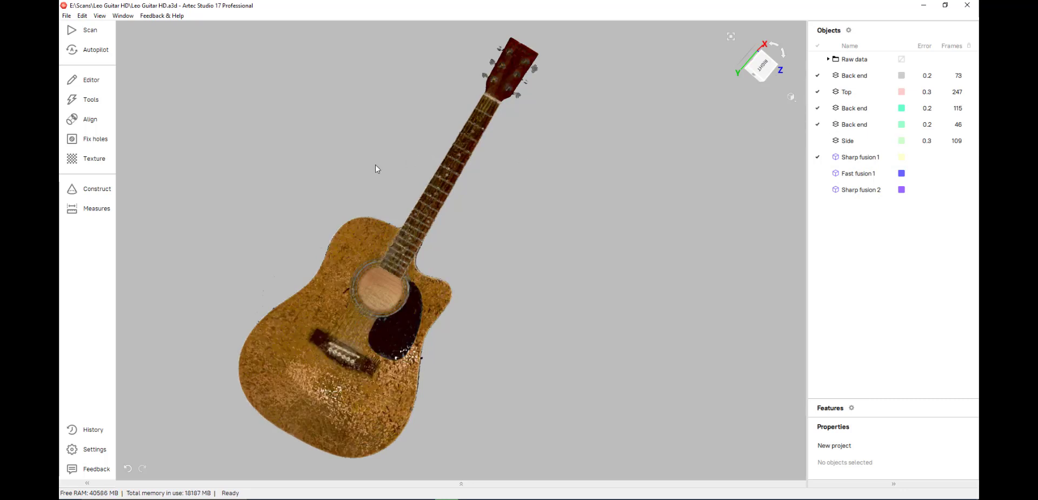
{"action": "left_click", "coordinate": [89, 160]}
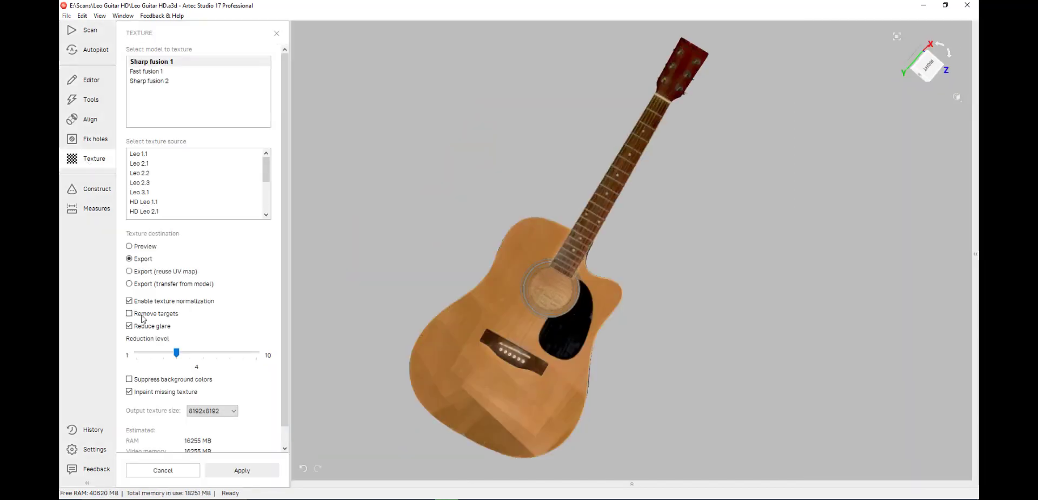
{"action": "left_click", "coordinate": [135, 381]}
{"action": "left_click_drag", "start_coordinate": [210, 406], "coordinate": [196, 411]}
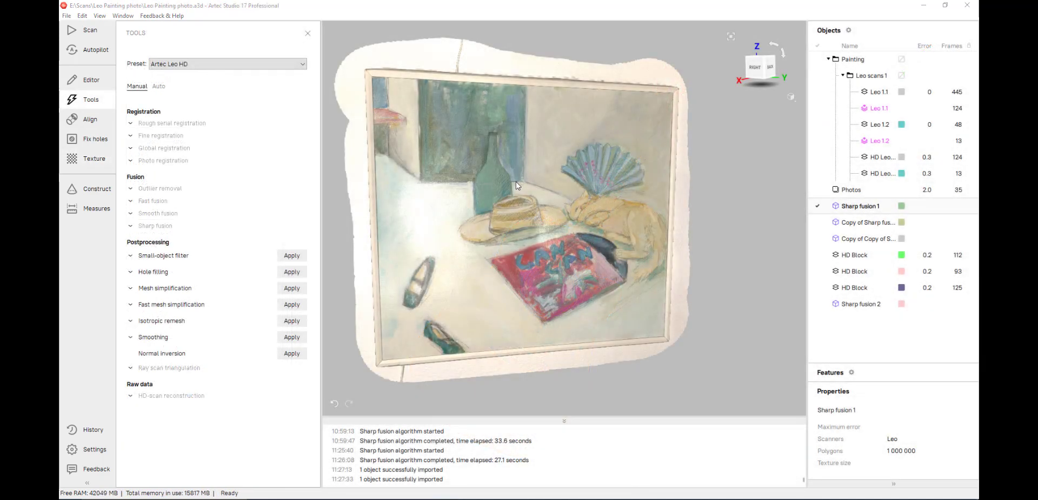
In the Leo Painting photo project, show the two HD Leo scans instead of Sharp fusion 1 and examine them
{"action": "left_click_drag", "start_coordinate": [517, 185], "coordinate": [510, 190]}
{"action": "left_click", "coordinate": [818, 157]}
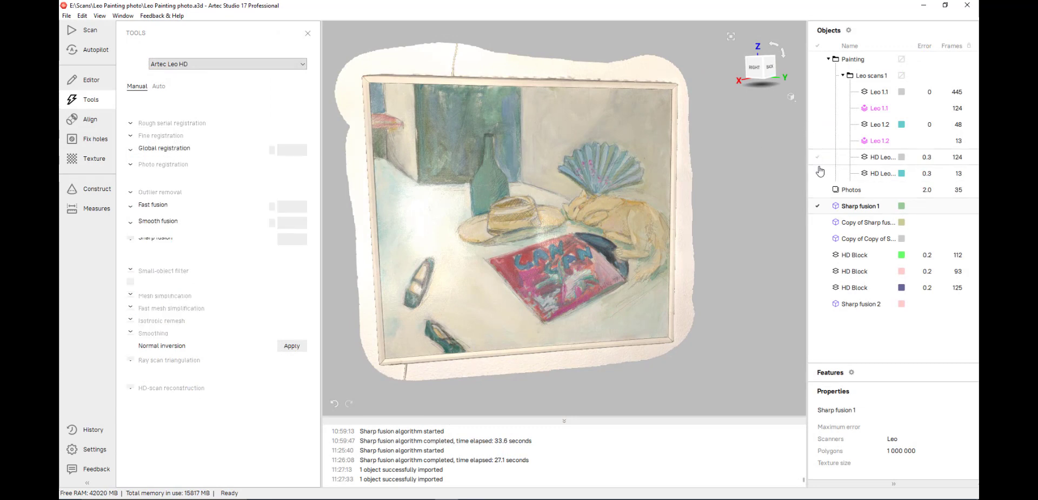
{"action": "left_click", "coordinate": [817, 174]}
{"action": "left_click", "coordinate": [817, 206]}
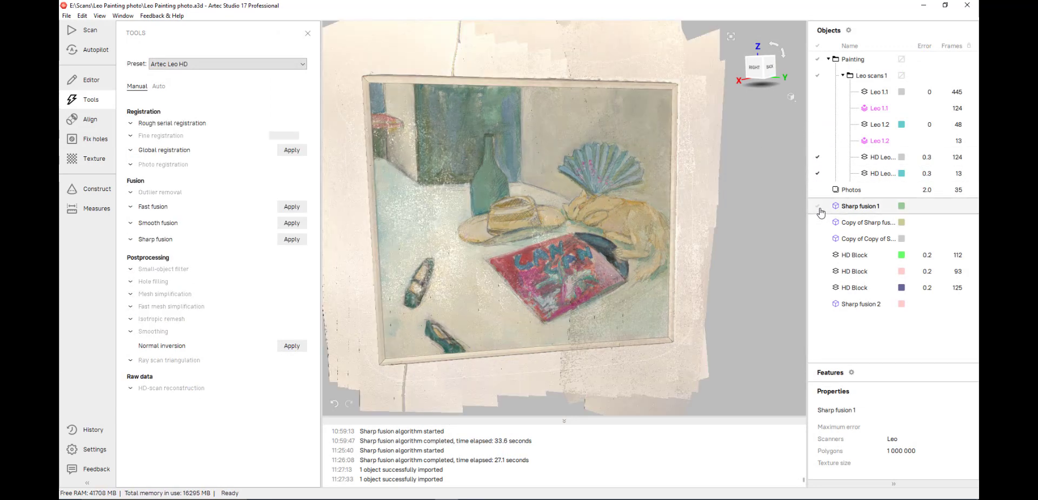
{"action": "left_click_drag", "start_coordinate": [519, 223], "coordinate": [632, 227]}
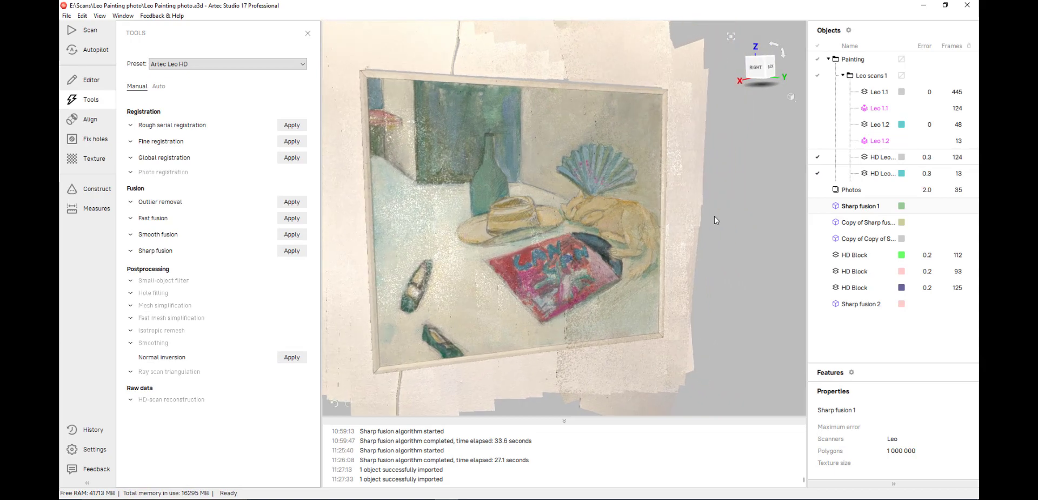
Show only Sharp fusion 1 and examine the painting's texture detail around the hat and the red magazine
{"action": "left_click", "coordinate": [817, 206]}
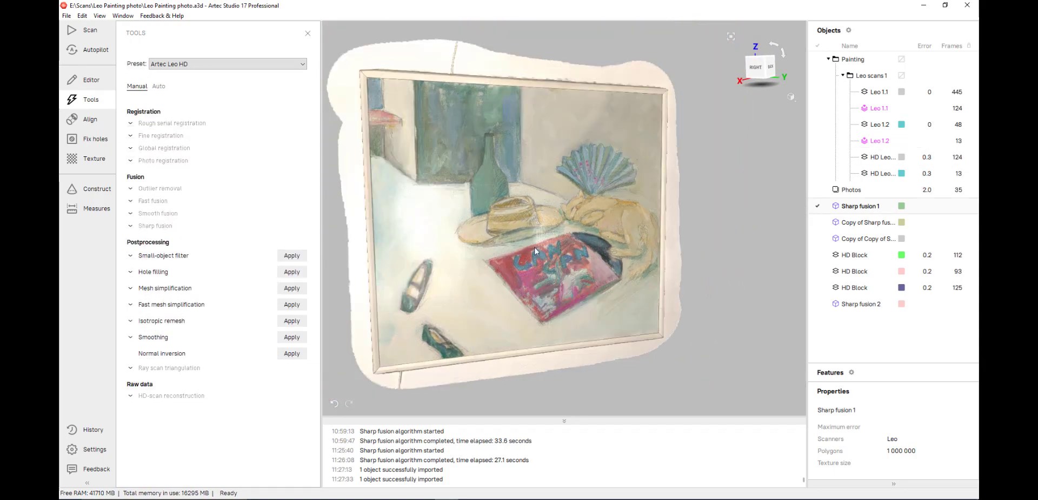
{"action": "scroll", "coordinate": [569, 248], "scroll_direction": "up", "scroll_amount": 5}
{"action": "scroll", "coordinate": [517, 245], "scroll_direction": "down", "scroll_amount": 5}
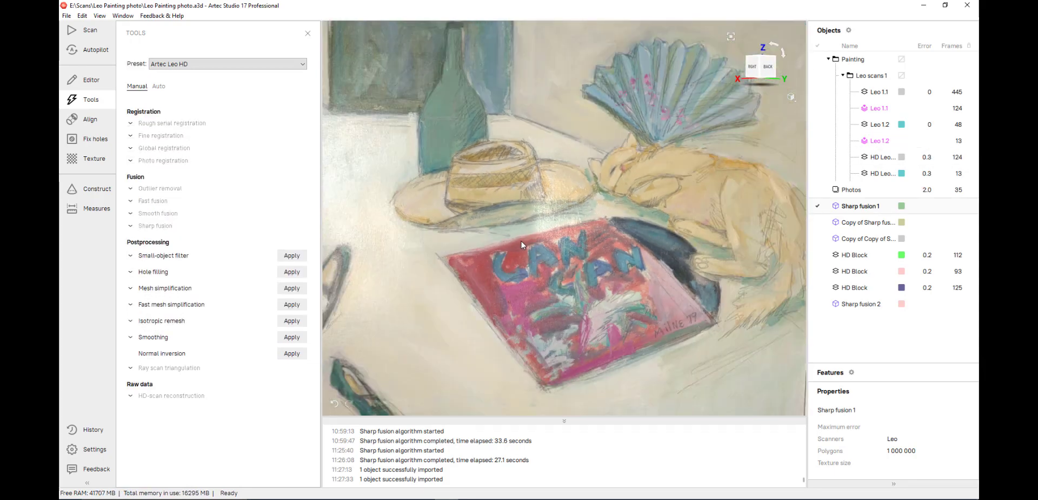
{"action": "left_click_drag", "start_coordinate": [521, 240], "coordinate": [541, 199]}
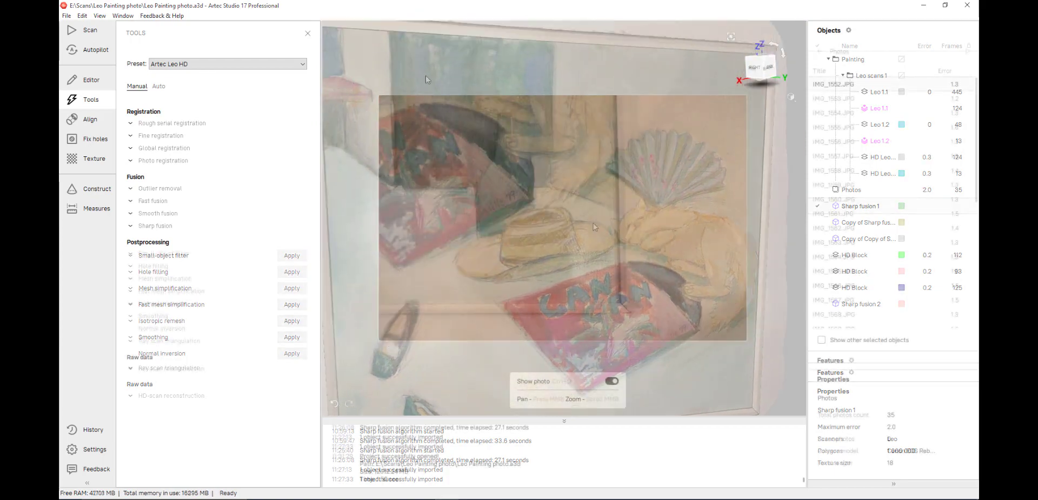
View the imported painting photos IMG_1553, IMG_1554 and IMG_1556, and return to the project's objects
{"action": "left_click", "coordinate": [847, 99]}
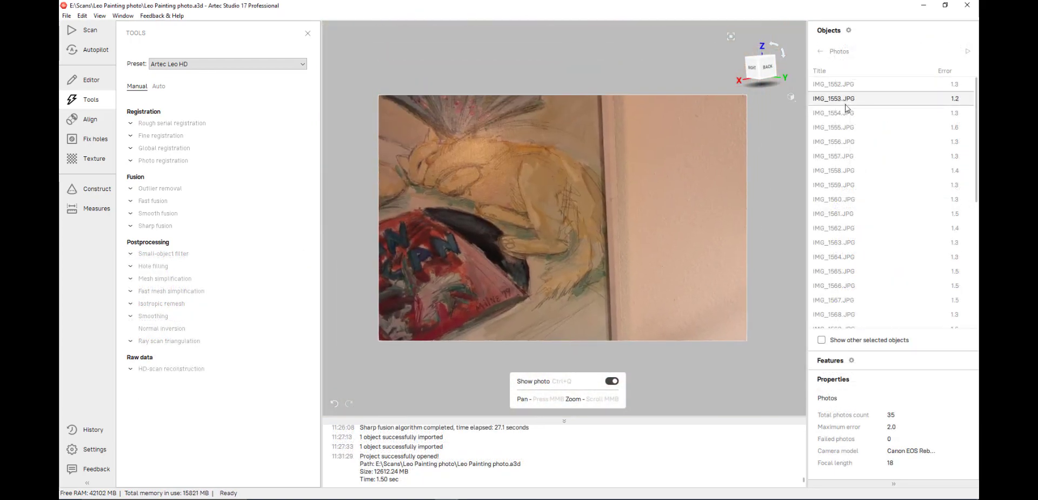
{"action": "left_click", "coordinate": [846, 112]}
{"action": "left_click", "coordinate": [845, 141]}
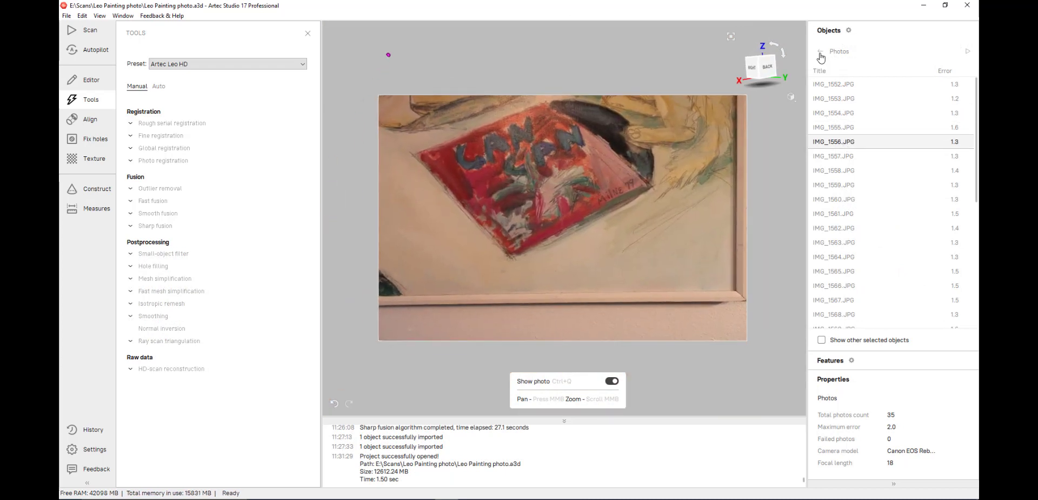
{"action": "left_click", "coordinate": [822, 56]}
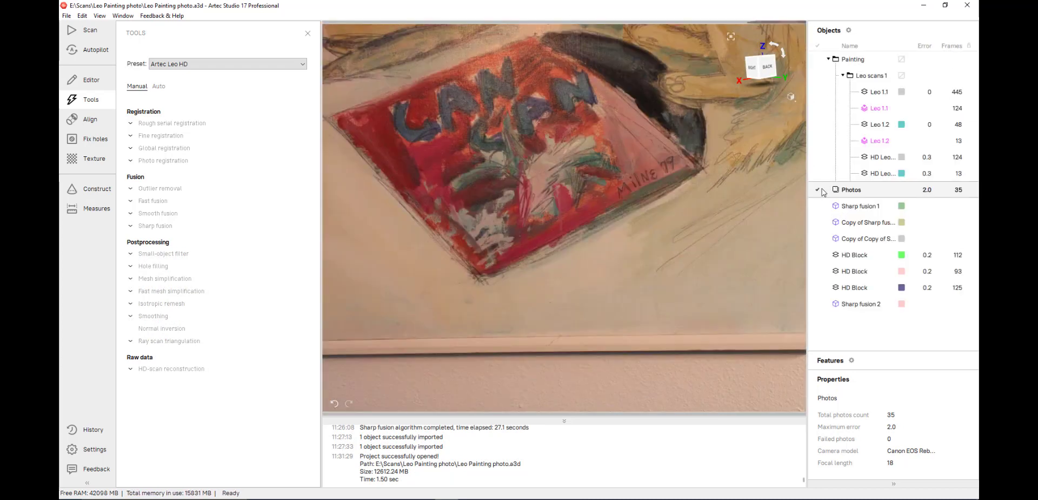
Mark the photos, both HD Leo scans and Sharp fusion 1, and run photo registration with Normal feature density
{"action": "left_click", "coordinate": [817, 190]}
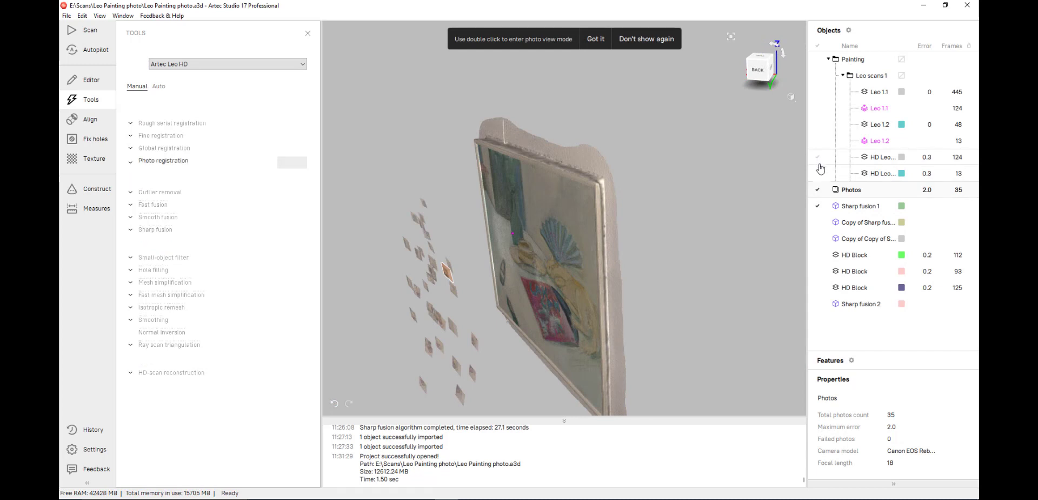
{"action": "left_click", "coordinate": [818, 174]}
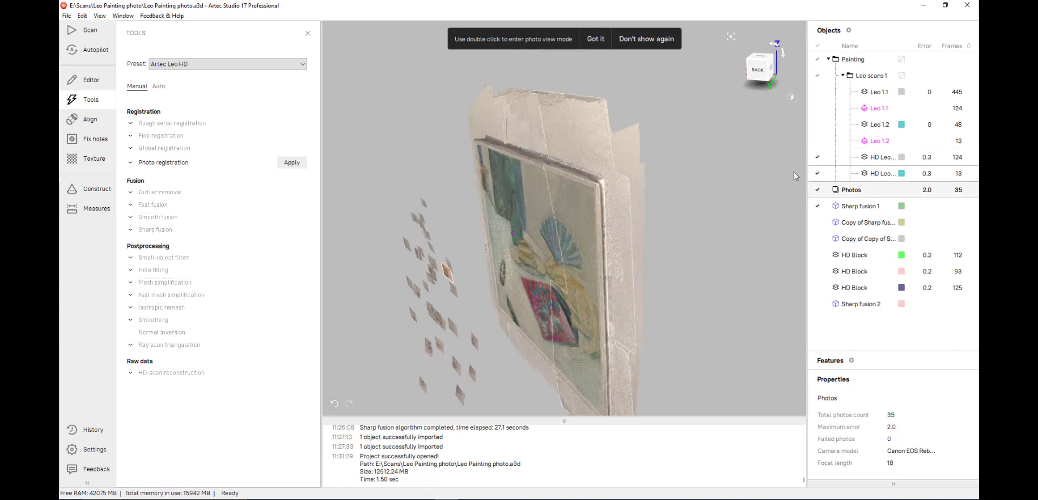
{"action": "left_click", "coordinate": [166, 163]}
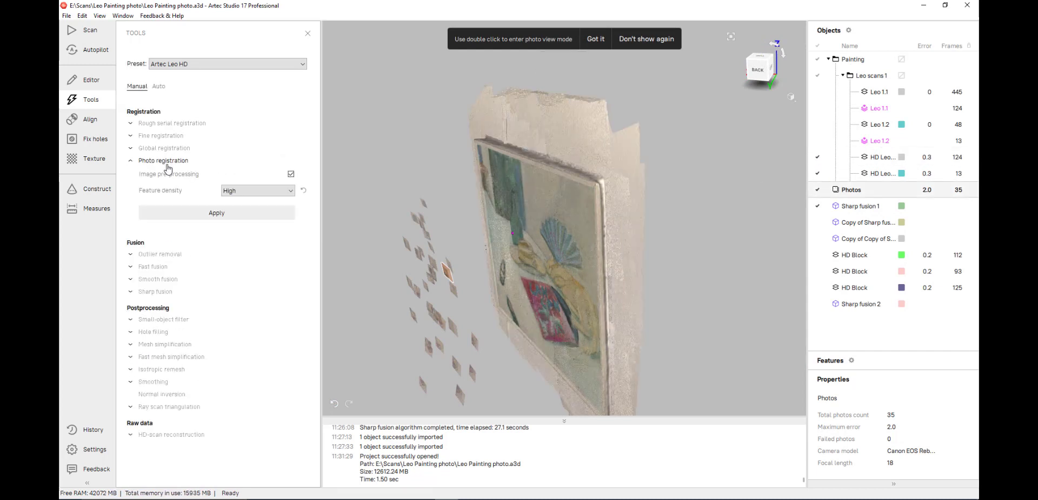
{"action": "left_click", "coordinate": [290, 190]}
{"action": "left_click", "coordinate": [278, 202]}
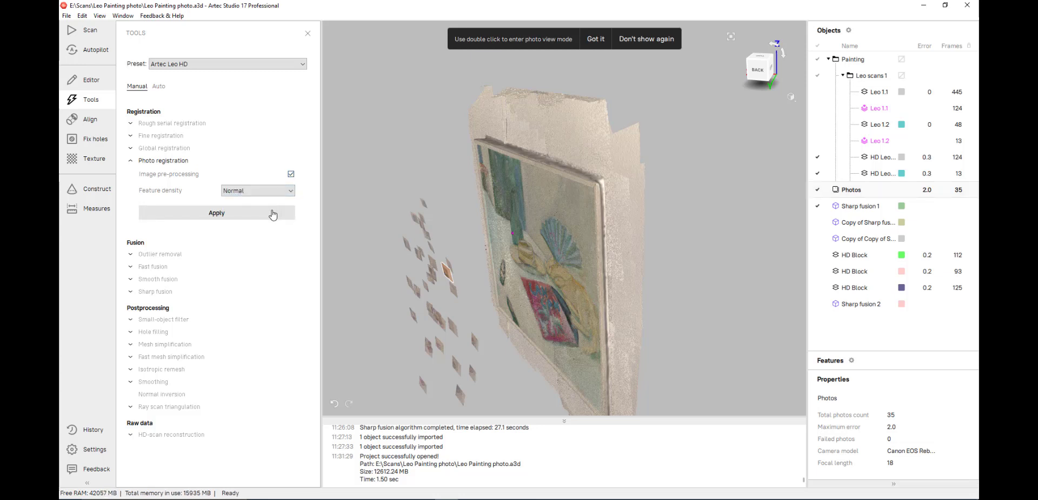
{"action": "left_click", "coordinate": [273, 214]}
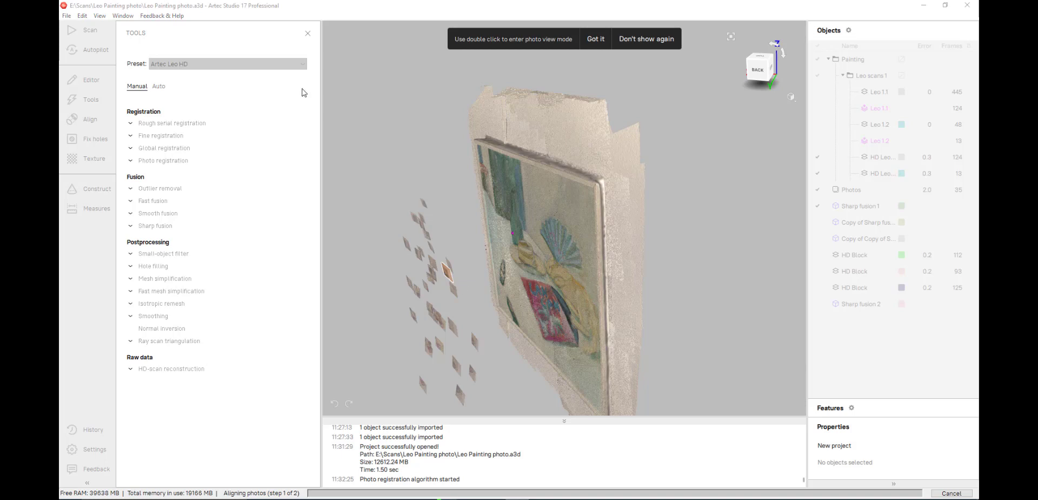
Open an aligned photo, and texture the copy of Sharp fusion 1 from Photos, reusing the UV map at 8192x8192 with glare reduction 4
{"action": "mouse_move", "coordinate": [399, 216]}
{"action": "left_mouse_down"}
{"action": "mouse_move", "coordinate": [539, 249]}
{"action": "mouse_move", "coordinate": [628, 239]}
{"action": "mouse_move", "coordinate": [612, 236]}
{"action": "left_mouse_up"}
{"action": "double_click", "coordinate": [692, 164]}
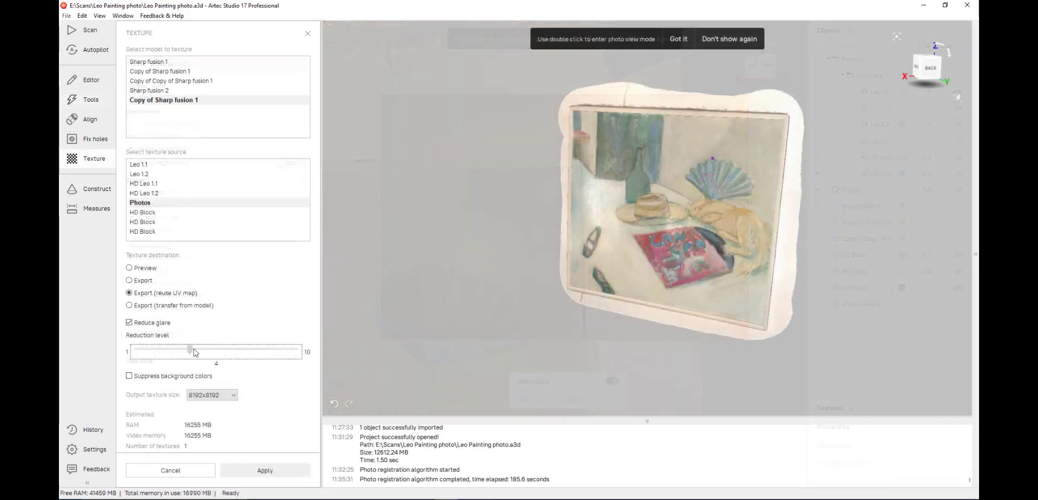
{"action": "left_click", "coordinate": [281, 472]}
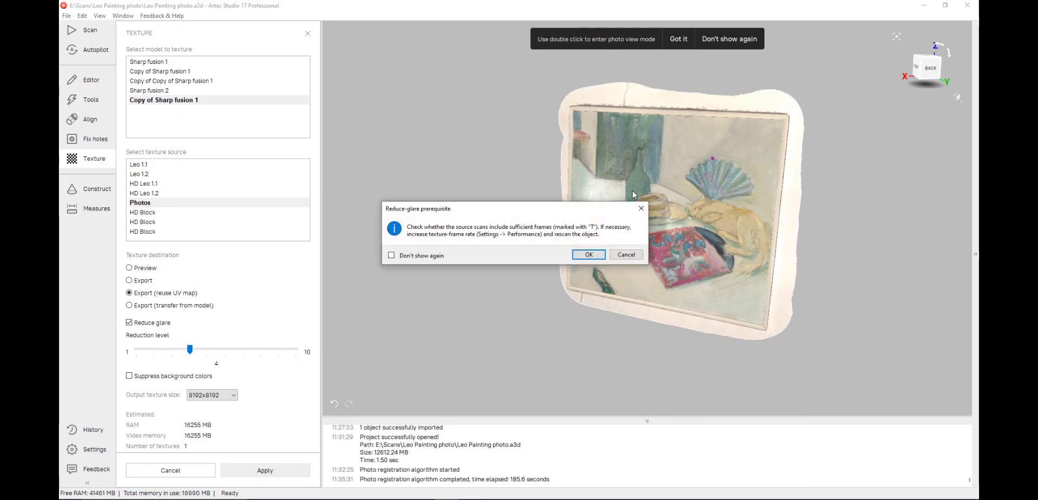
{"action": "left_click", "coordinate": [587, 254]}
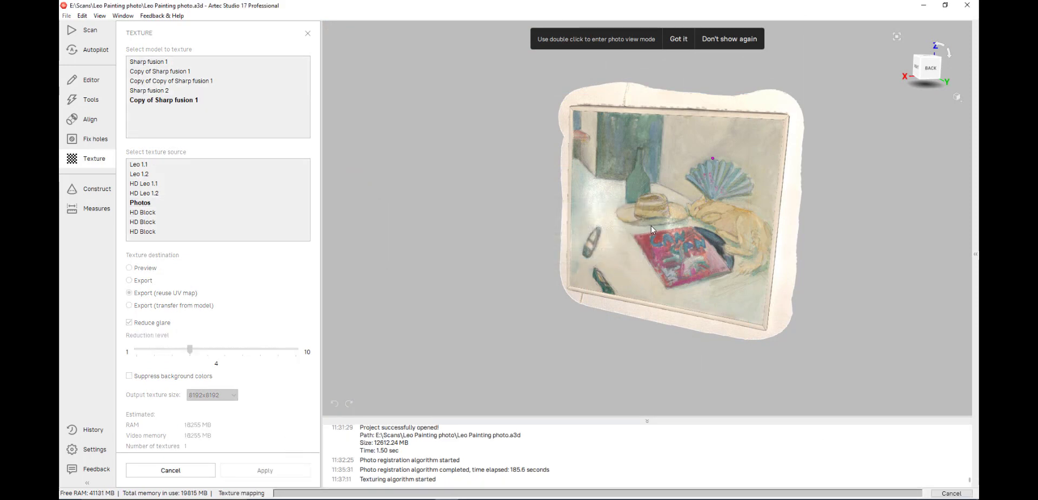
Compare the scanner-textured Sharp fusion 1 with its photo-textured copy up close around the red magazine
{"action": "scroll", "coordinate": [723, 242], "scroll_direction": "up", "scroll_amount": 1}
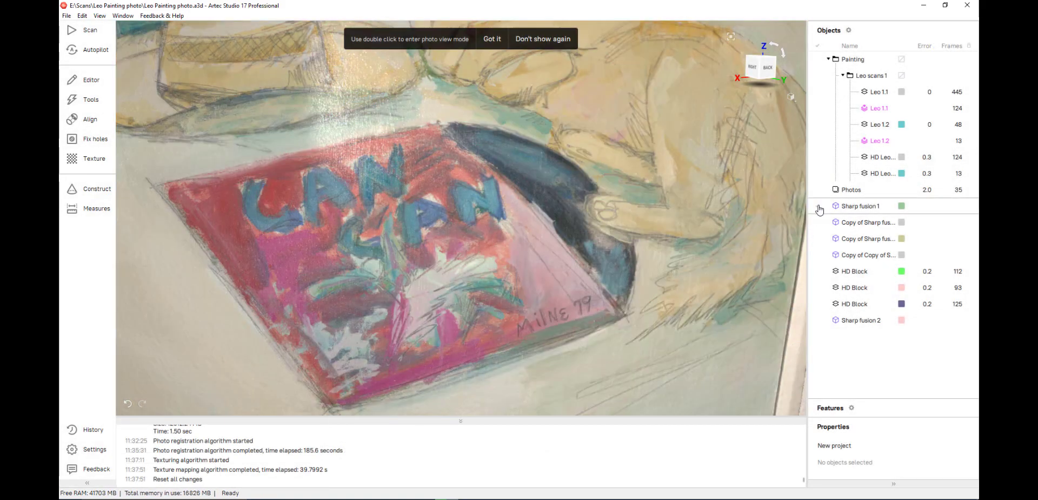
{"action": "left_click", "coordinate": [818, 206]}
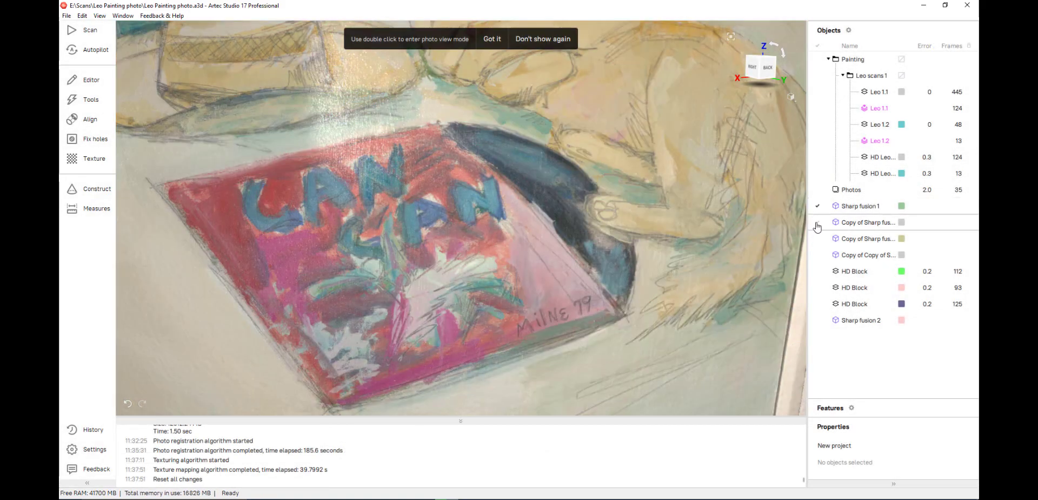
{"action": "left_click", "coordinate": [818, 225]}
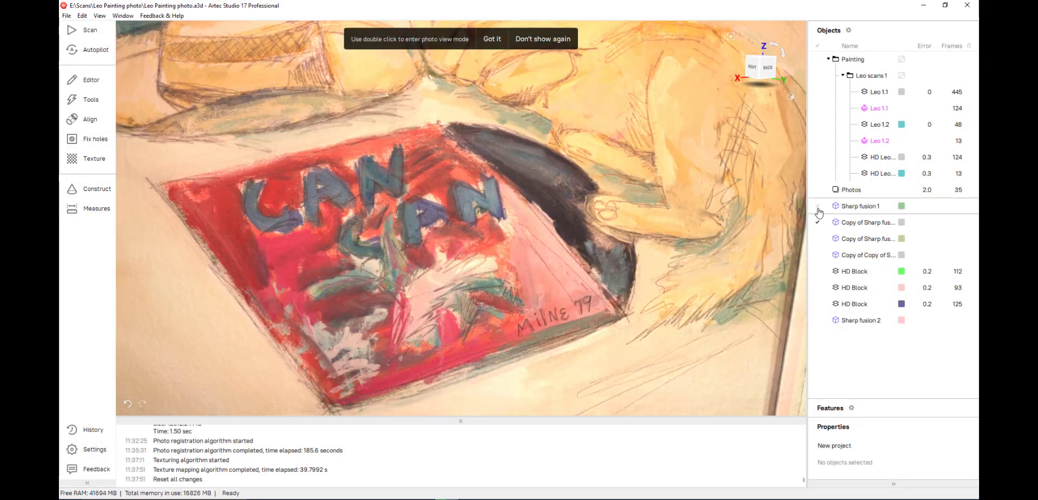
Compare Sharp fusion 1 with its photo-textured copy again, and view the copy's red magazine and surrounding painting from farther away
{"action": "left_click", "coordinate": [818, 210]}
{"action": "left_click", "coordinate": [818, 222]}
{"action": "scroll", "coordinate": [532, 188], "scroll_direction": "down", "scroll_amount": 5}
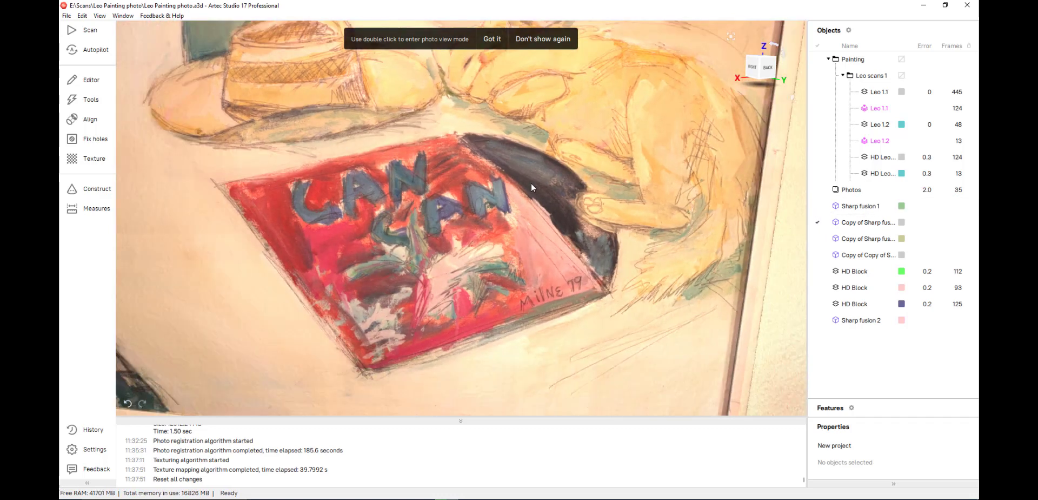
{"action": "scroll", "coordinate": [532, 188], "scroll_direction": "down", "scroll_amount": 3}
{"action": "middle_click_drag", "start_coordinate": [474, 138], "coordinate": [465, 231]}
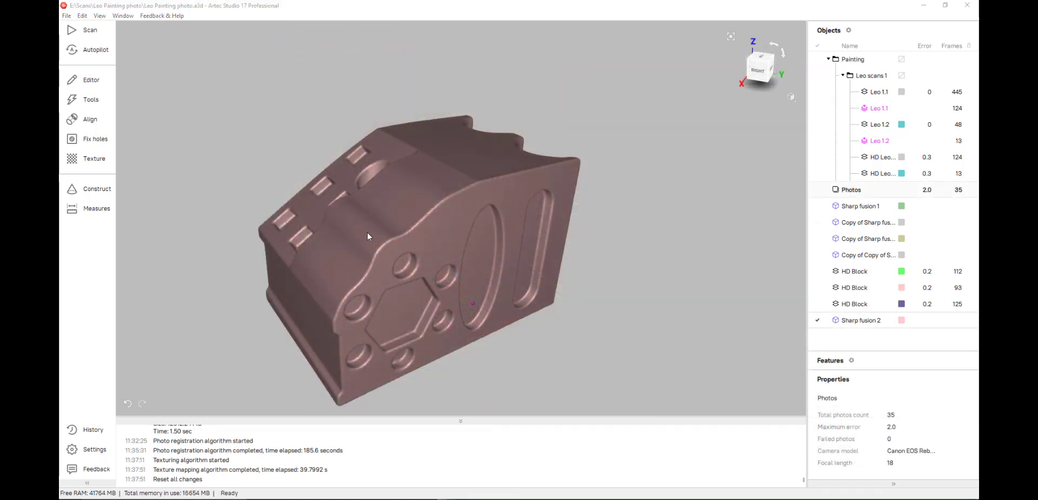
Display the HD Block scans over Sharp fusion 2, hide them again, and select Sharp fusion 2
{"action": "left_click", "coordinate": [818, 271]}
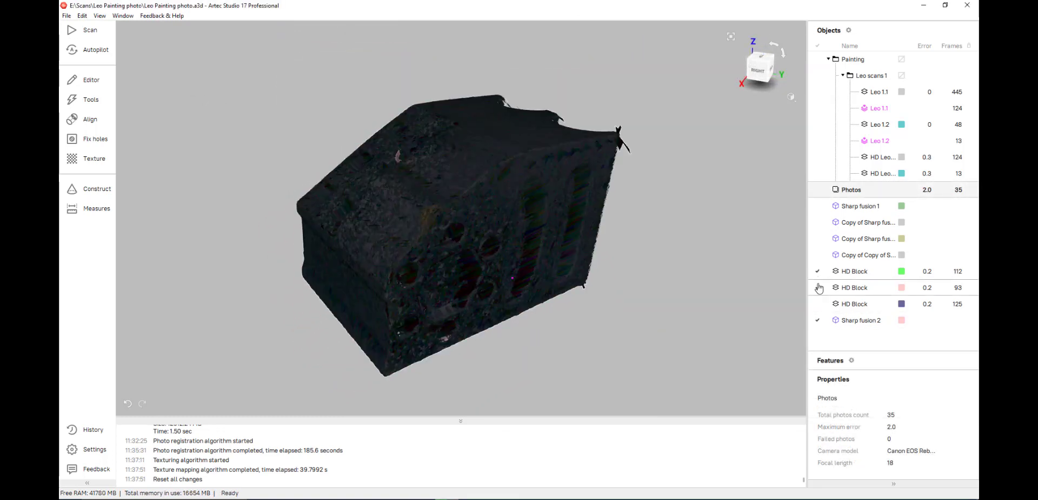
{"action": "left_click", "coordinate": [818, 301]}
{"action": "left_click", "coordinate": [818, 273]}
{"action": "left_click", "coordinate": [818, 285]}
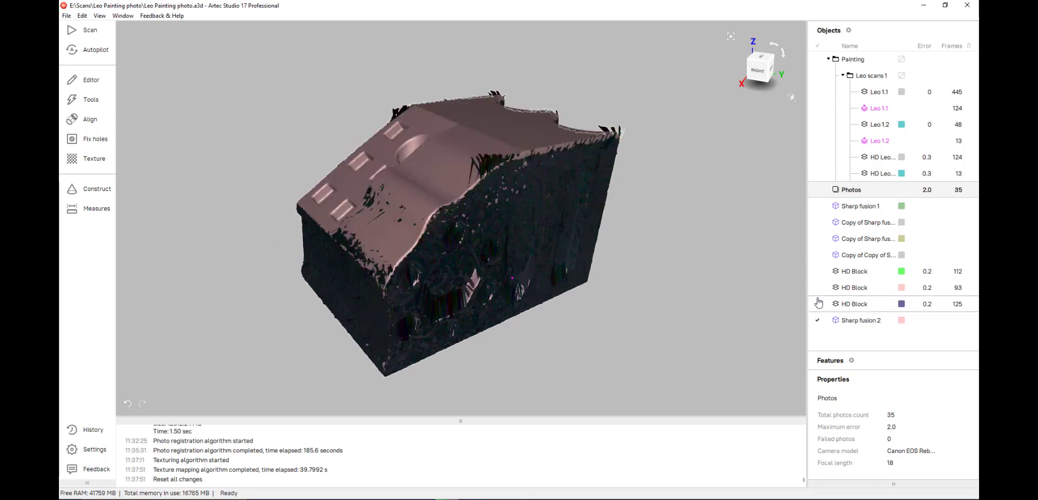
{"action": "left_click", "coordinate": [818, 304]}
{"action": "left_click", "coordinate": [859, 320]}
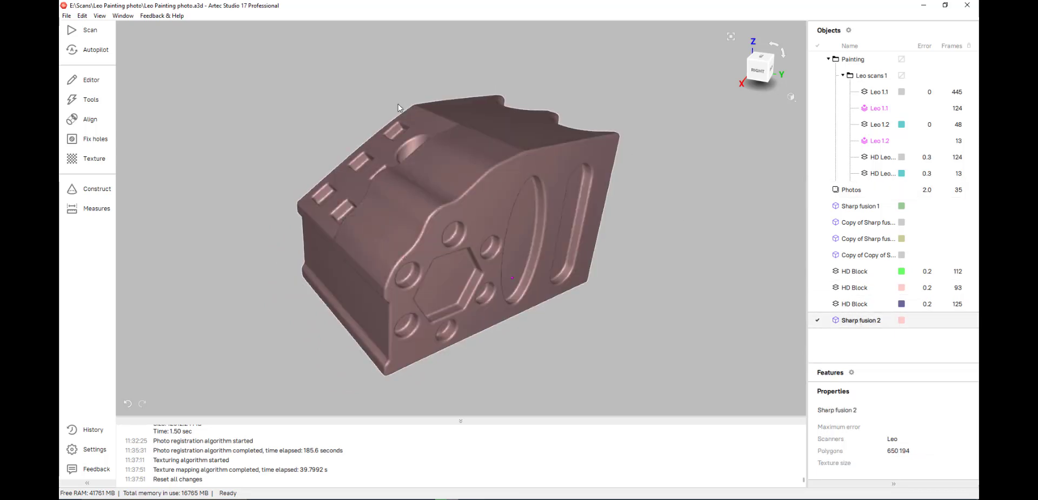
Import the CAD model New demo block.IGS from the new demo block folder
{"action": "left_click", "coordinate": [66, 16]}
{"action": "mouse_move", "coordinate": [98, 77]}
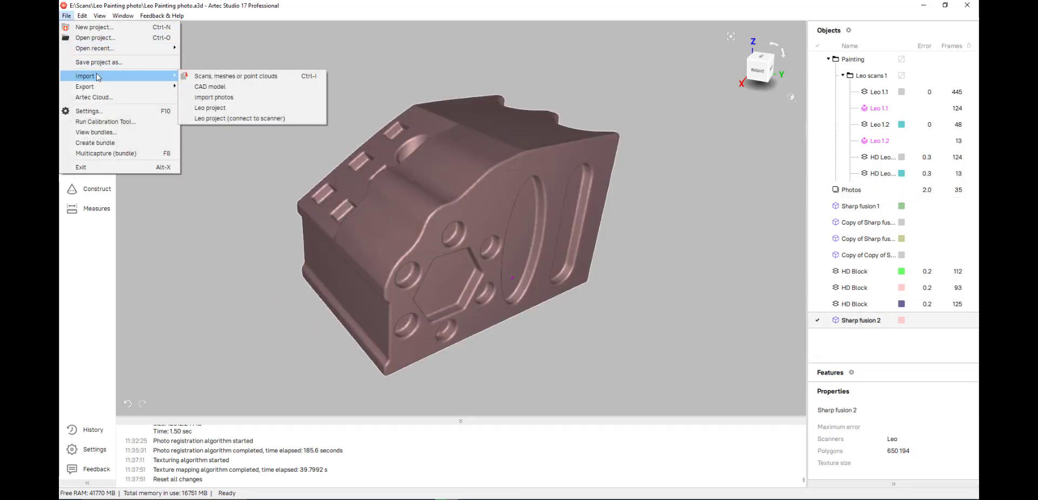
{"action": "left_click", "coordinate": [210, 87]}
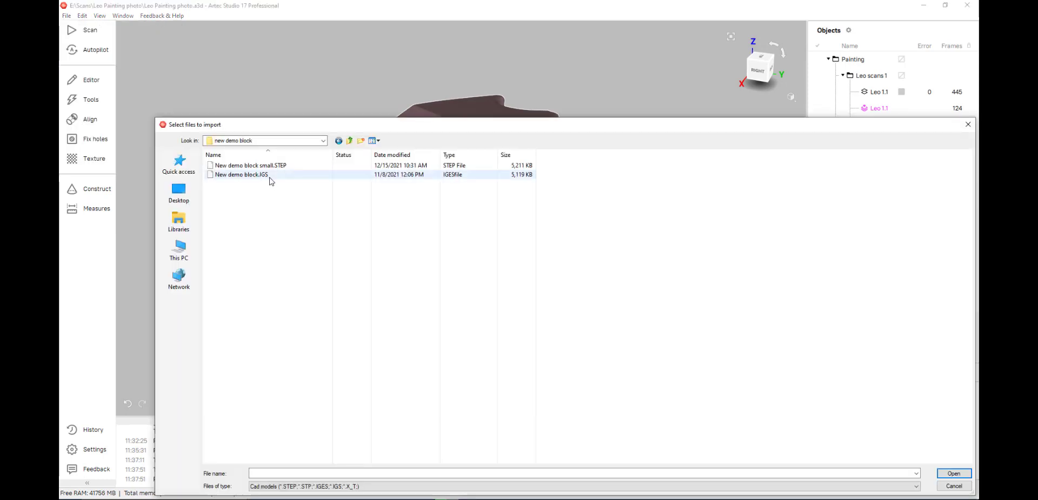
{"action": "left_click", "coordinate": [270, 179]}
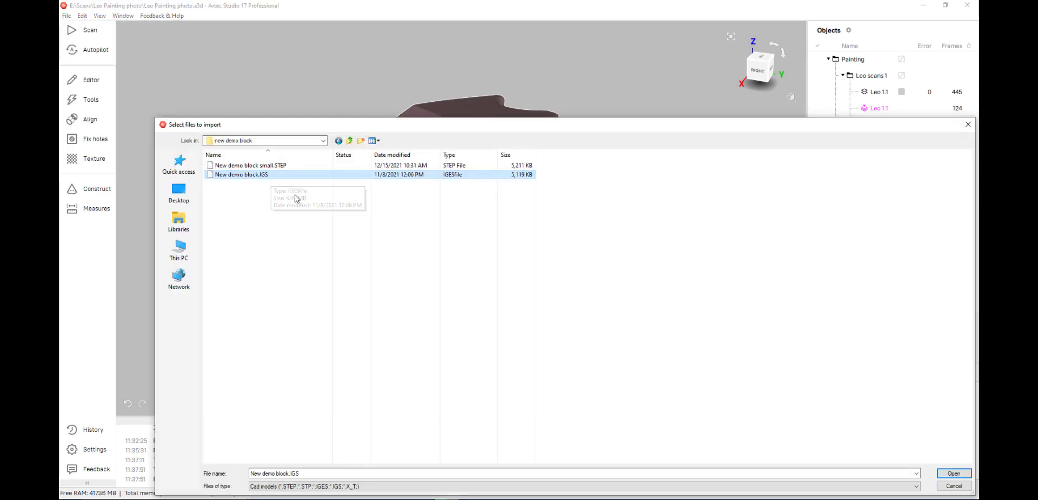
{"action": "left_click", "coordinate": [954, 474]}
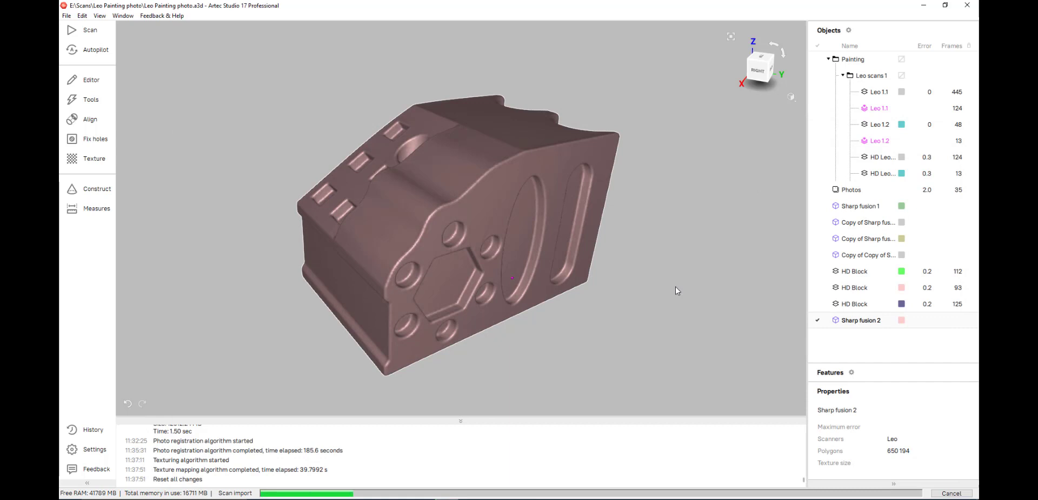
{"action": "scroll", "coordinate": [595, 251], "scroll_direction": "down", "scroll_amount": 4}
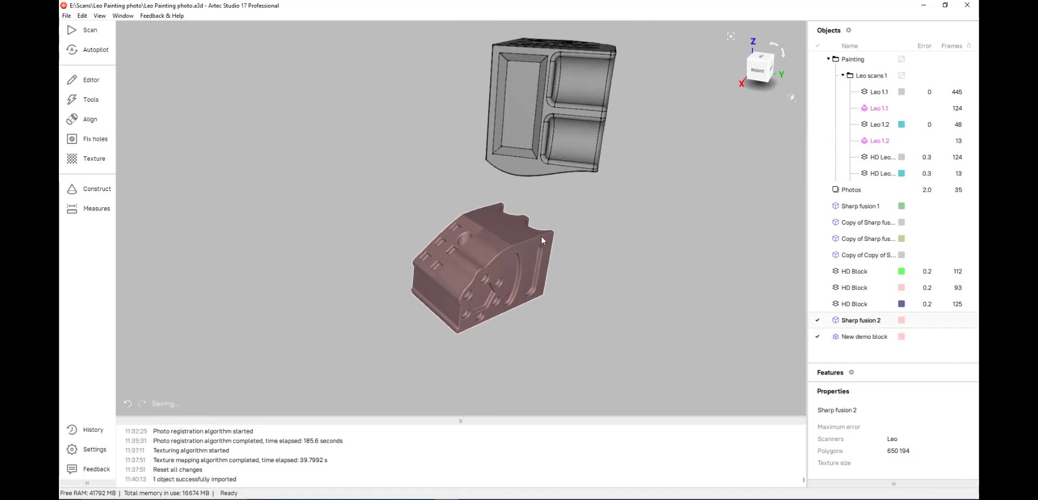
Datum-align Sharp fusion 2 to New demo block using a plane, a vector and a second plane, and check it with a 1.000 mm distance map
{"action": "left_click_drag", "start_coordinate": [541, 236], "coordinate": [477, 280]}
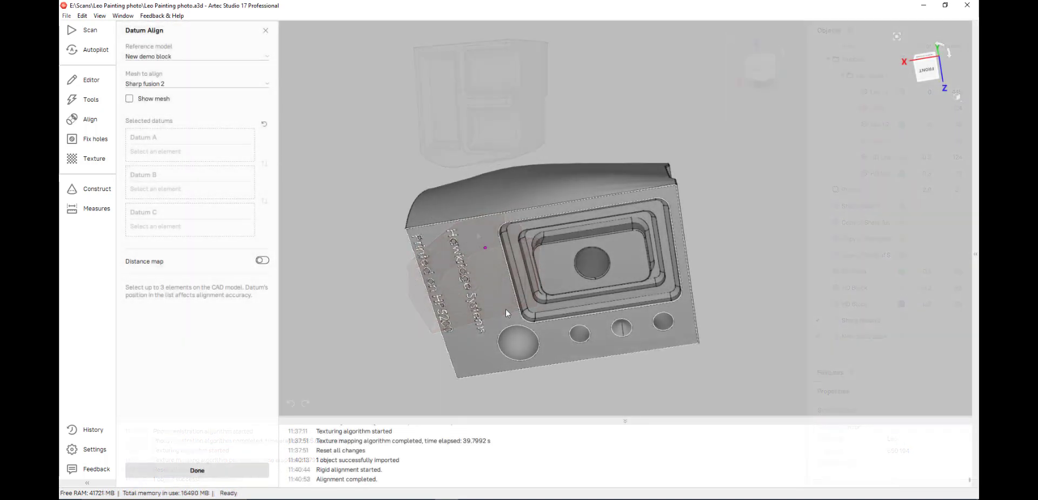
{"action": "left_click", "coordinate": [505, 308]}
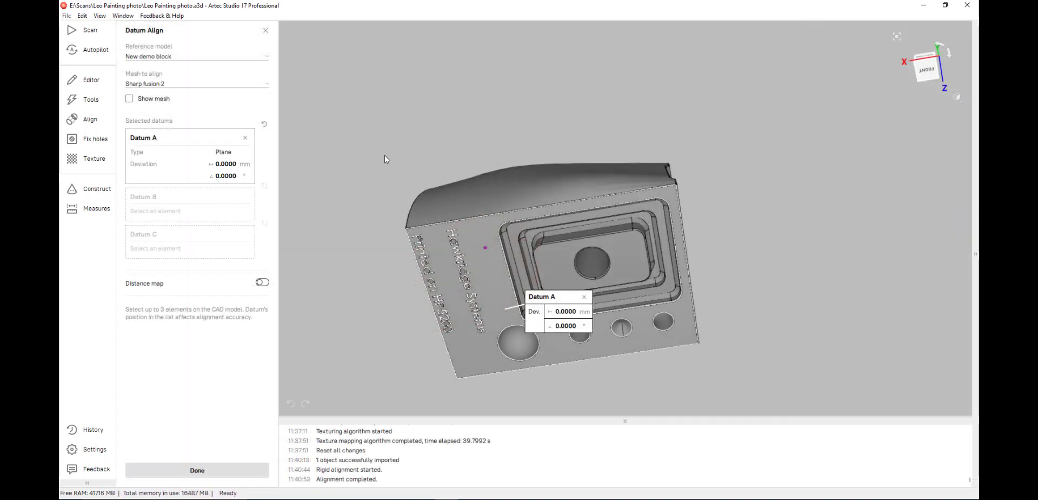
{"action": "left_click_drag", "start_coordinate": [385, 158], "coordinate": [729, 272]}
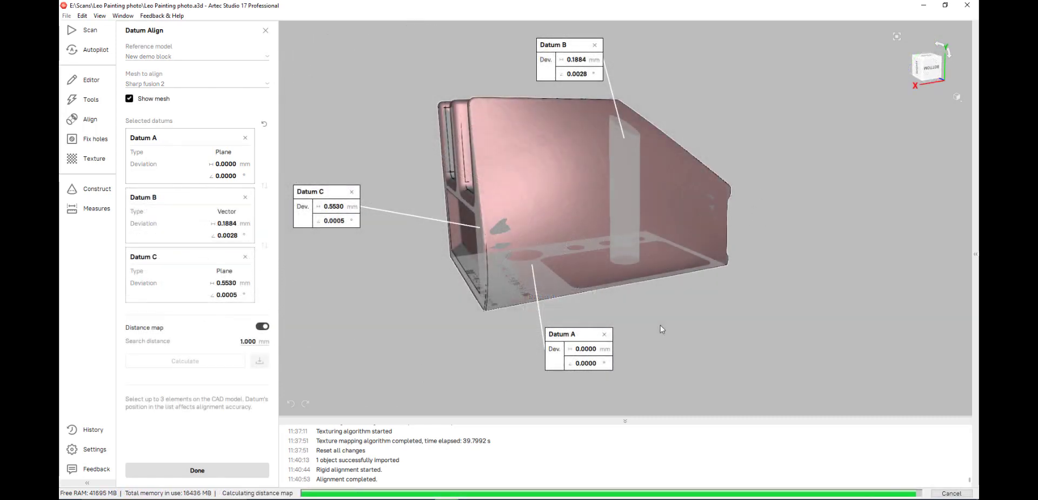
{"action": "left_click_drag", "start_coordinate": [660, 326], "coordinate": [465, 297]}
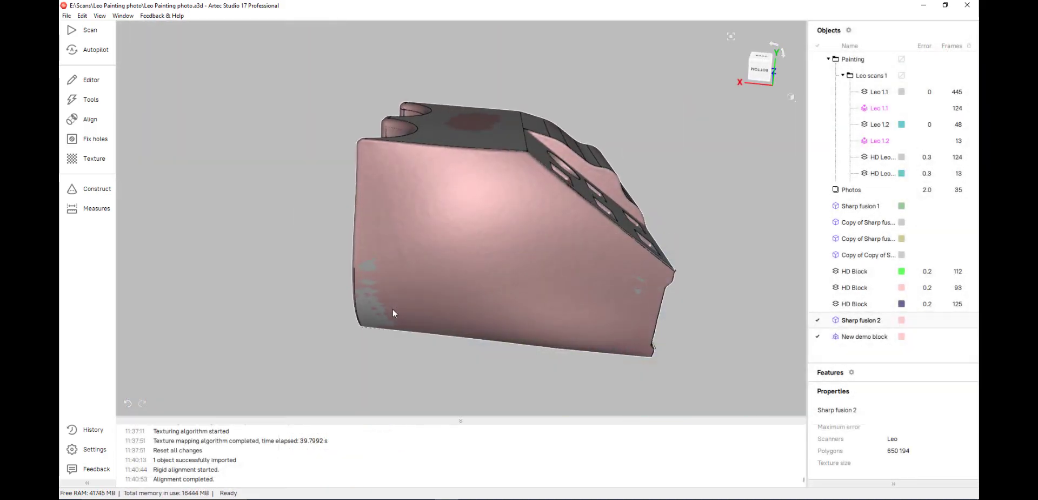
Calculate a surface distance map from Sharp fusion 2 to New demo block with a 2.00 mm search distance
{"action": "left_click_drag", "start_coordinate": [393, 309], "coordinate": [189, 221]}
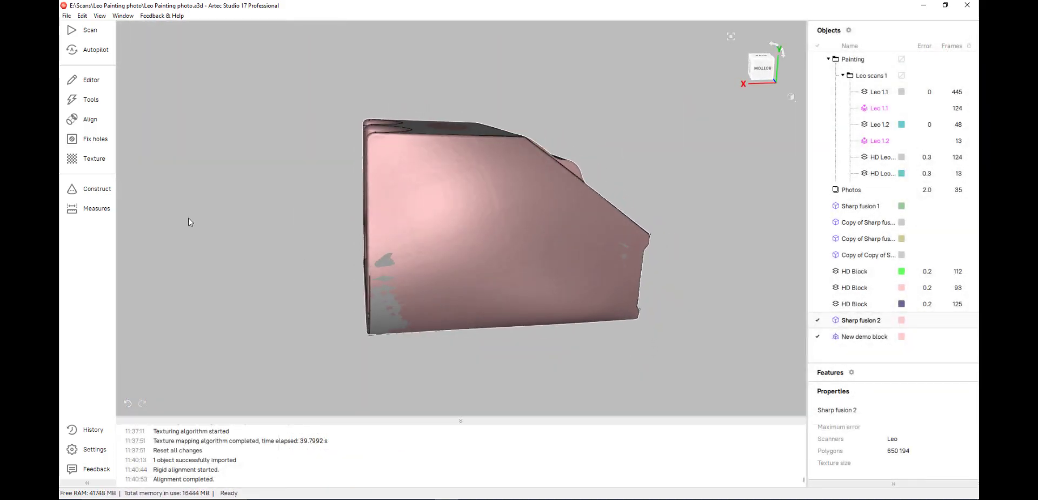
{"action": "left_click", "coordinate": [101, 196]}
{"action": "left_click", "coordinate": [98, 210]}
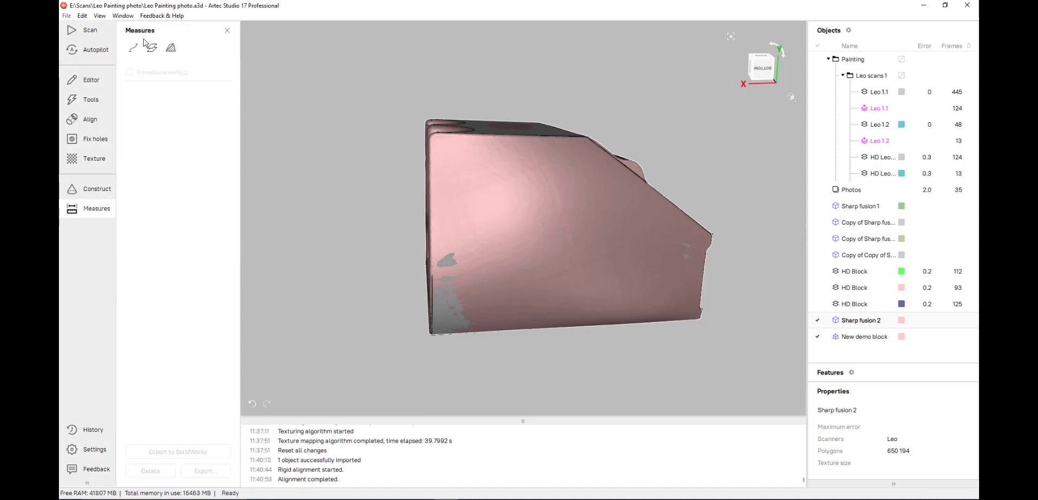
{"action": "left_click", "coordinate": [162, 49]}
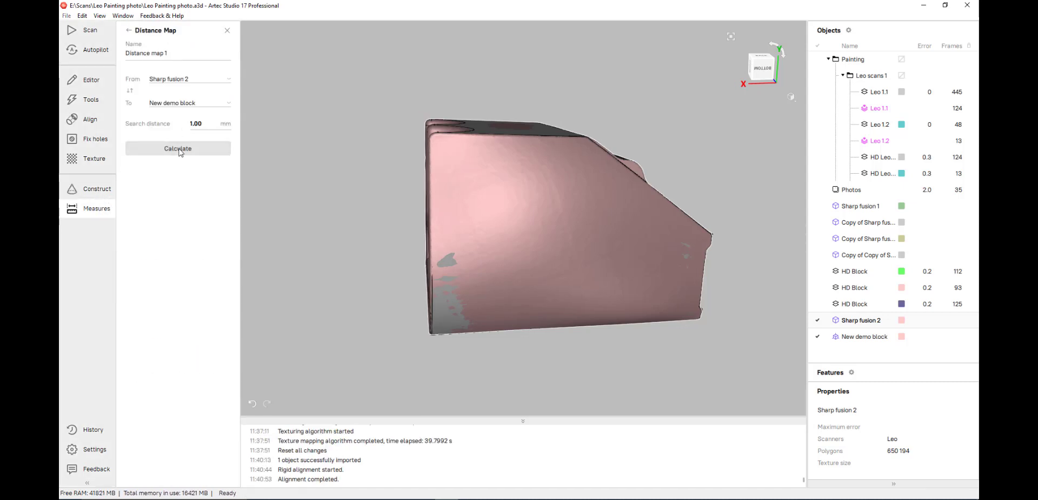
{"action": "left_click", "coordinate": [192, 124]}
{"action": "left_click", "coordinate": [185, 149]}
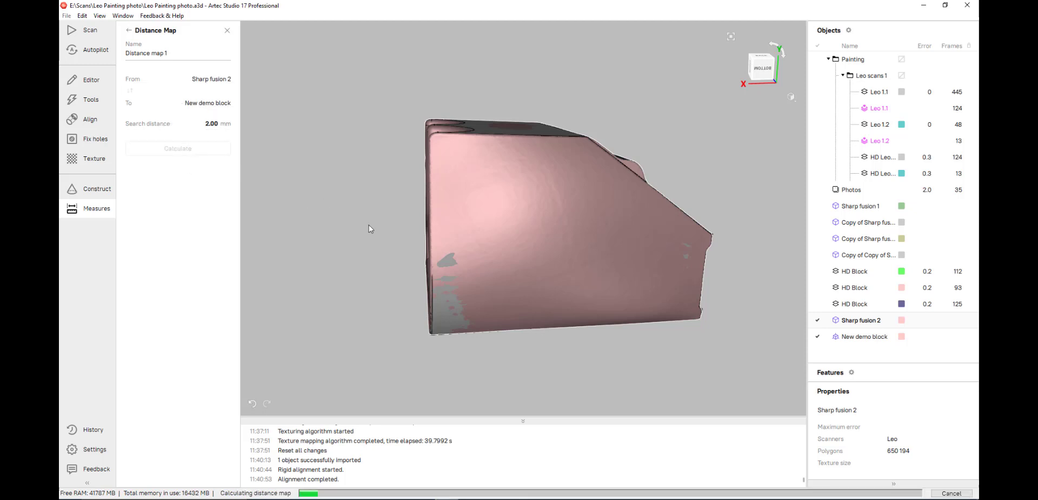
{"action": "middle_click_drag", "start_coordinate": [375, 246], "coordinate": [311, 261]}
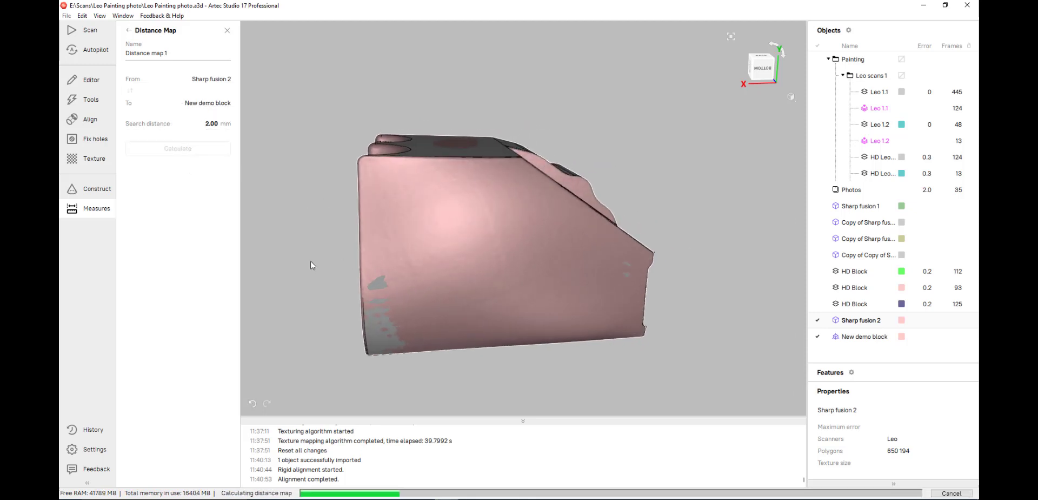
{"action": "left_click_drag", "start_coordinate": [345, 263], "coordinate": [619, 268]}
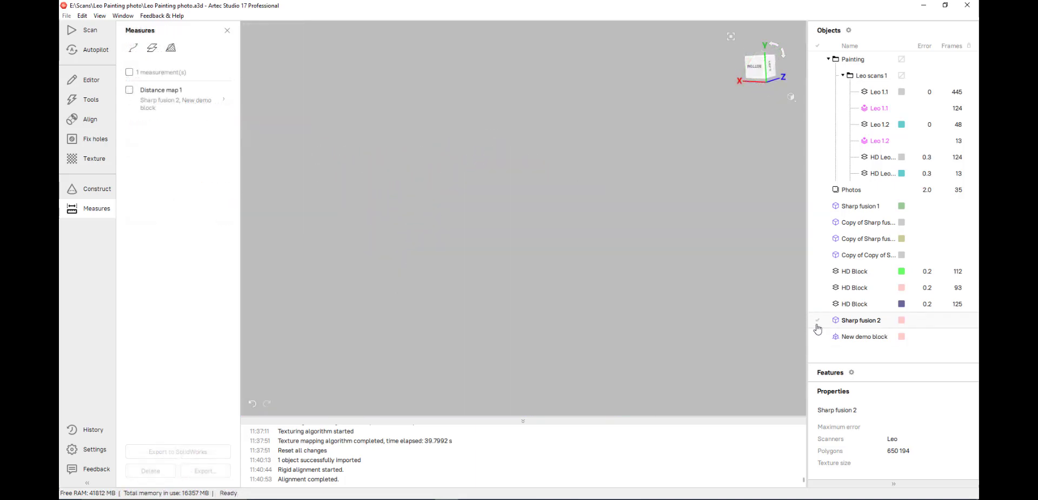
Show only Sharp fusion 2 and measure a linear distance across the block's broad side face
{"action": "left_click", "coordinate": [817, 324]}
{"action": "left_click_drag", "start_coordinate": [651, 216], "coordinate": [567, 233]}
{"action": "left_click", "coordinate": [133, 47]}
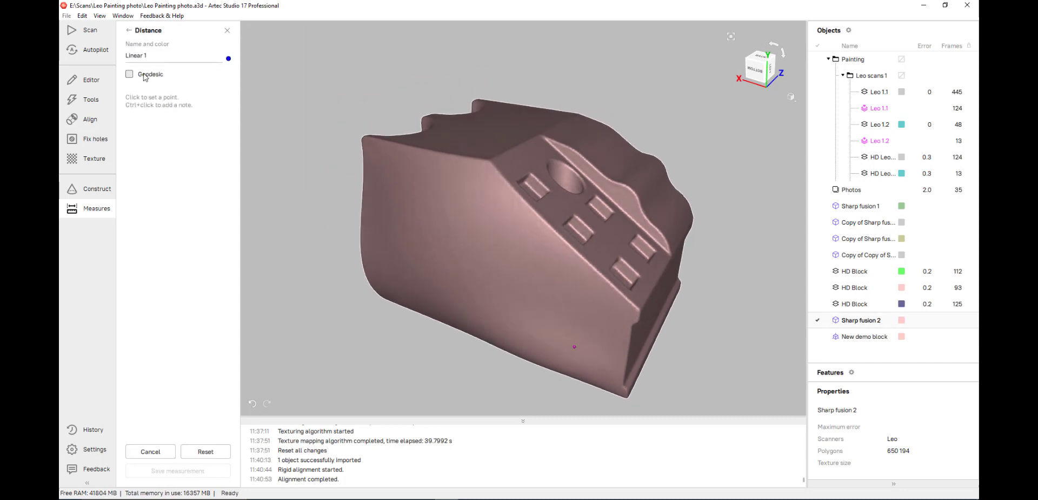
{"action": "left_click_drag", "start_coordinate": [505, 285], "coordinate": [632, 295]}
{"action": "left_click", "coordinate": [618, 297]}
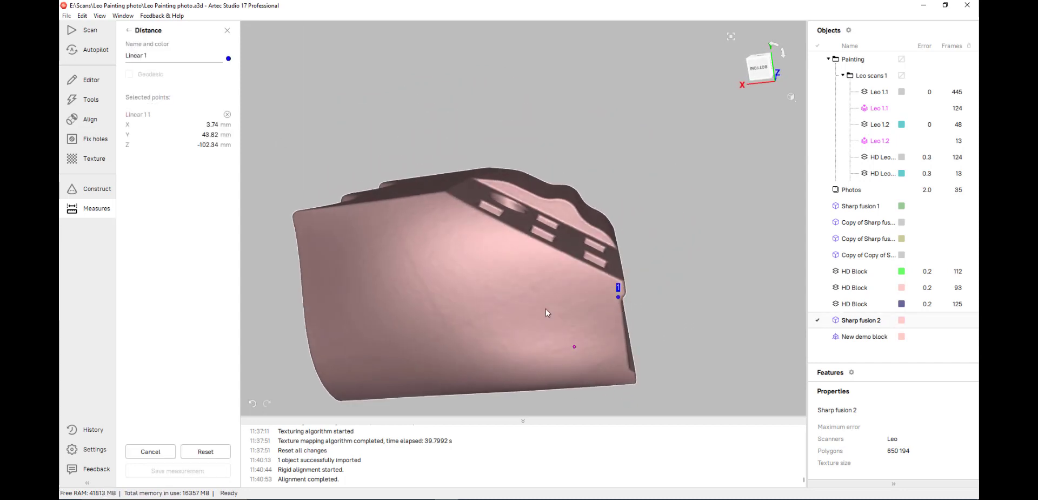
{"action": "left_click", "coordinate": [306, 318]}
{"action": "left_click_drag", "start_coordinate": [311, 314], "coordinate": [472, 241]}
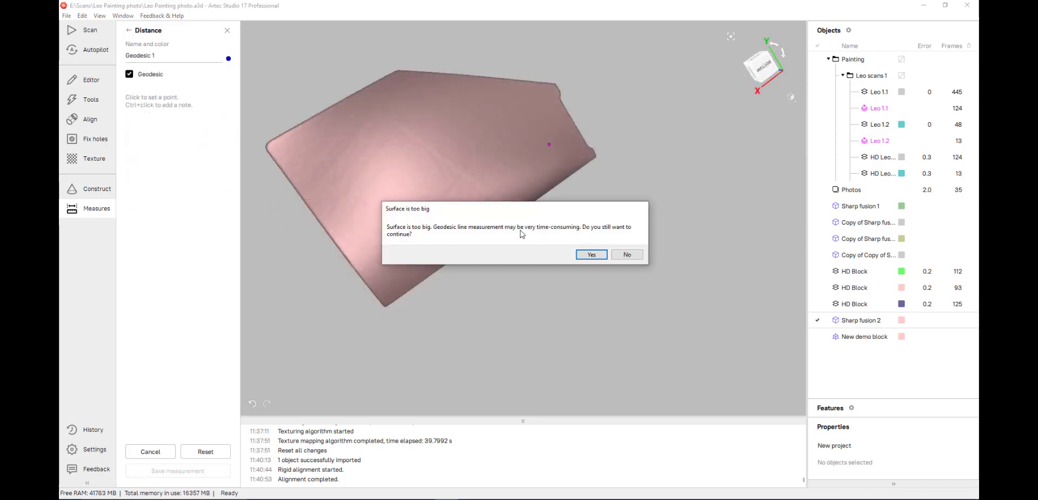
Measure a geodesic distance across the broad side face of Sharp fusion 2 and save the measurement
{"action": "left_click", "coordinate": [590, 254]}
{"action": "left_click", "coordinate": [498, 137]}
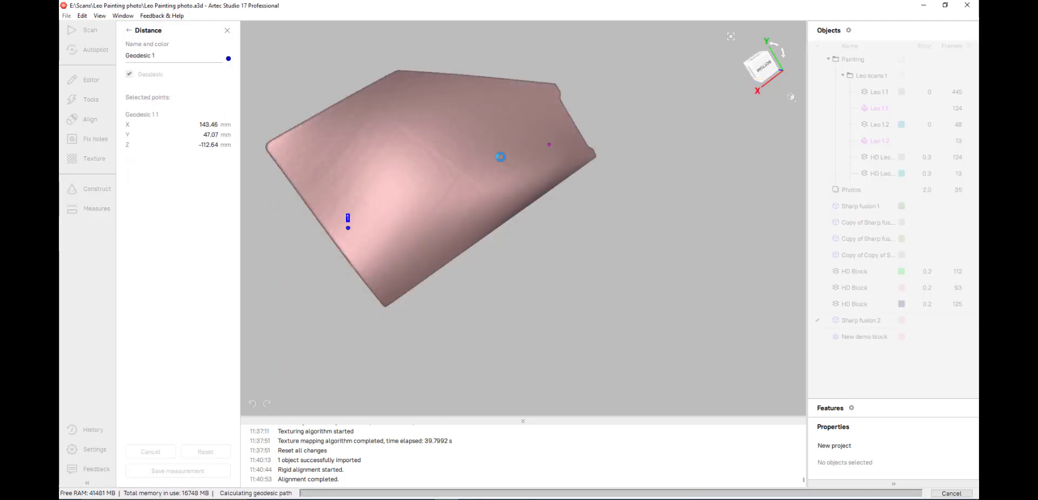
{"action": "left_click_drag", "start_coordinate": [615, 182], "coordinate": [513, 328]}
{"action": "left_click", "coordinate": [175, 471]}
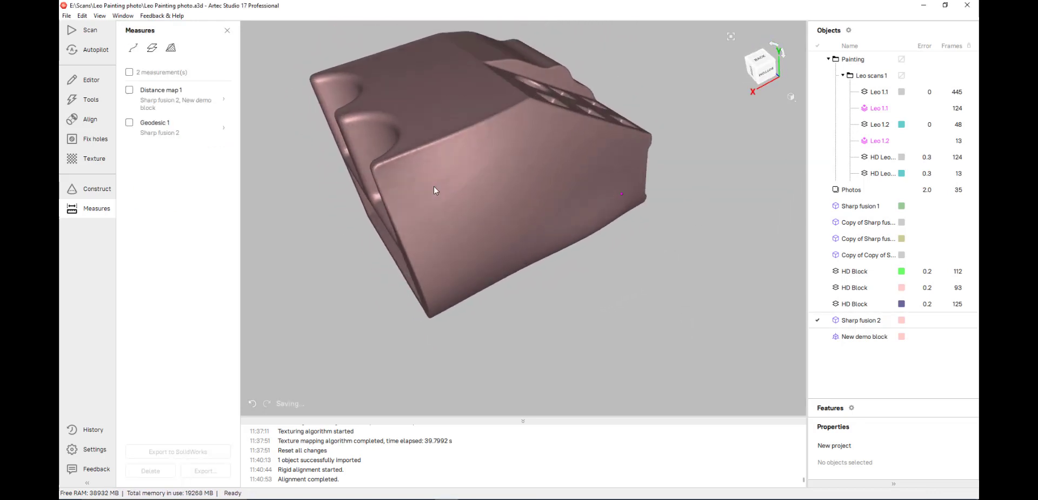
Define an unconstrained section plane from points on the block's pocketed sloping face, and offset it 1.40 mm along Z
{"action": "left_click", "coordinate": [129, 91]}
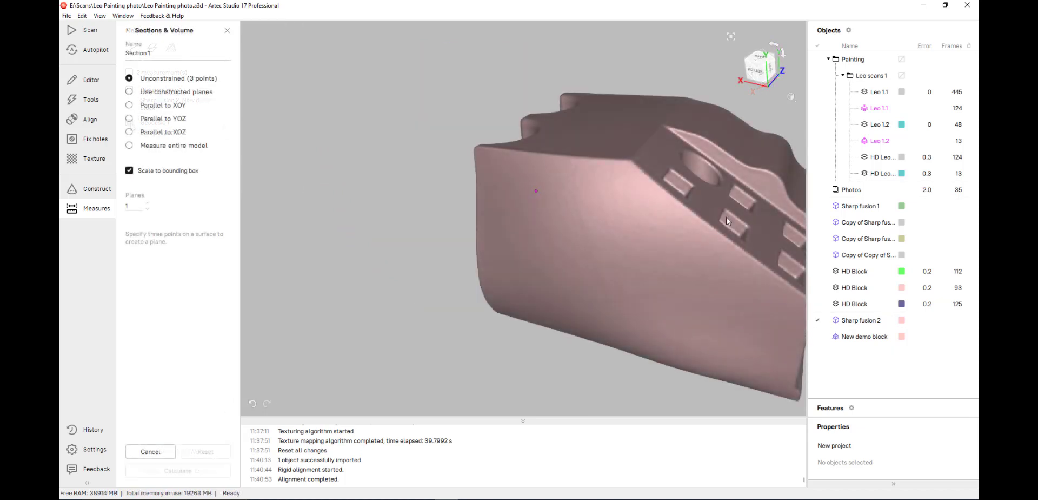
{"action": "left_click", "coordinate": [772, 212]}
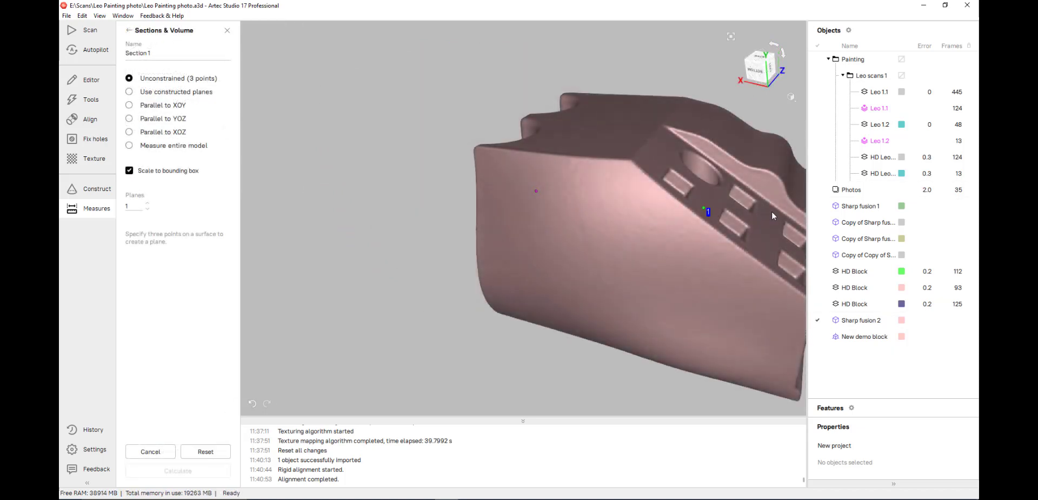
{"action": "left_click", "coordinate": [769, 247]}
{"action": "left_click", "coordinate": [792, 250]}
{"action": "left_click_drag", "start_coordinate": [792, 250], "coordinate": [501, 194]}
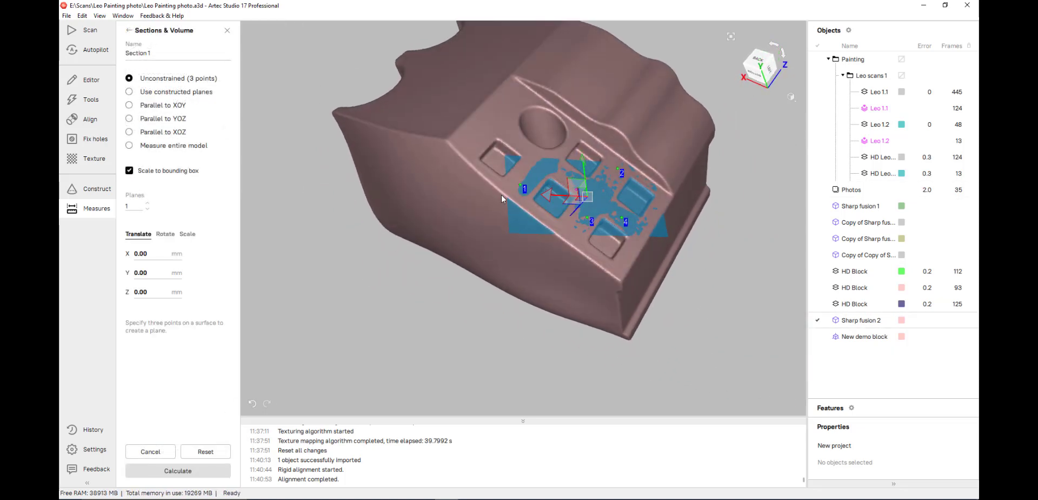
{"action": "left_click_drag", "start_coordinate": [551, 231], "coordinate": [574, 220]}
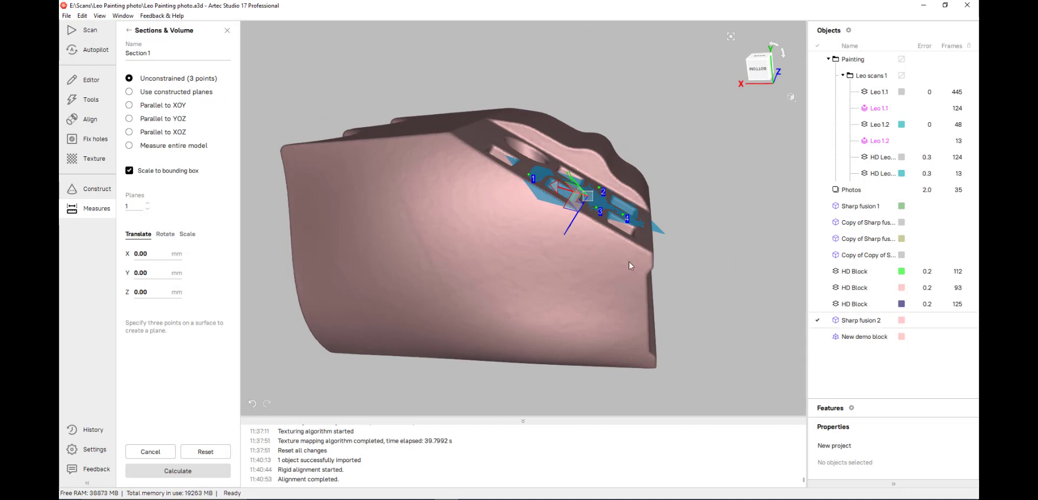
{"action": "left_click_drag", "start_coordinate": [545, 250], "coordinate": [564, 235]}
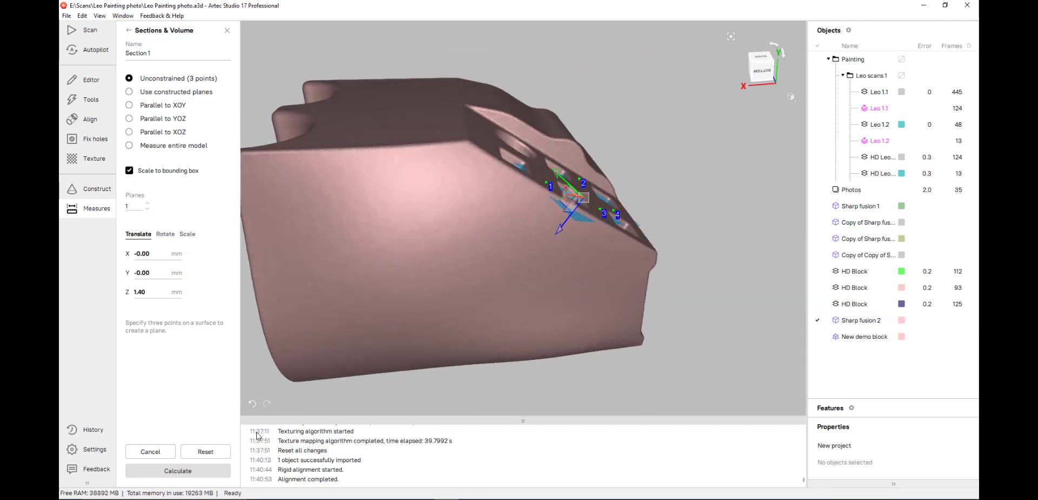
Calculate the section, inspect its contours with Sharp fusion 2 hidden, and save it as Section 1
{"action": "left_click", "coordinate": [192, 471]}
{"action": "left_click_drag", "start_coordinate": [684, 265], "coordinate": [546, 306]}
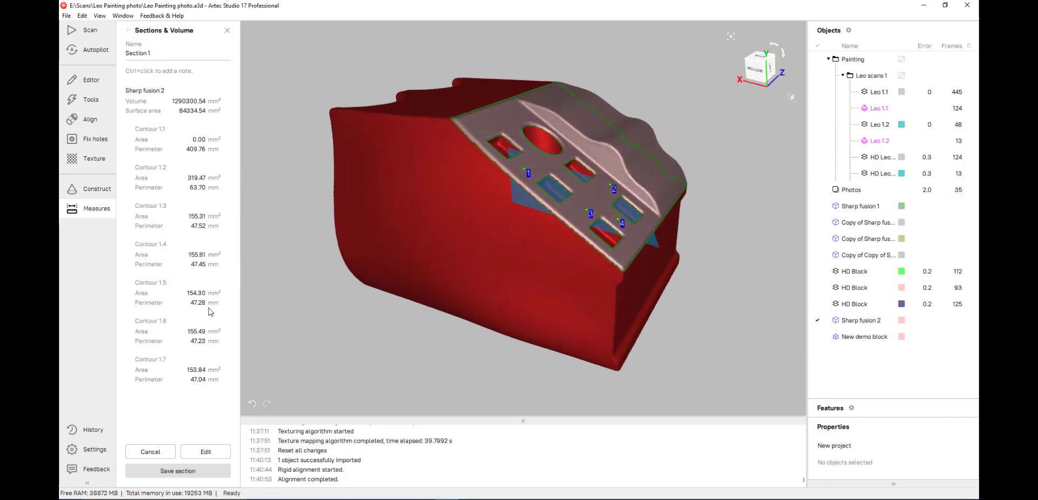
{"action": "left_click", "coordinate": [818, 320]}
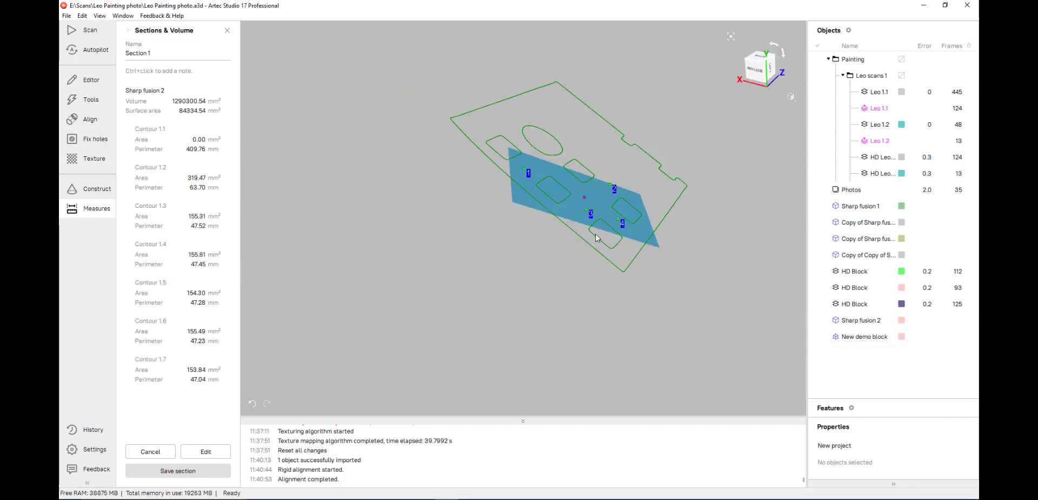
{"action": "left_click_drag", "start_coordinate": [573, 303], "coordinate": [525, 276]}
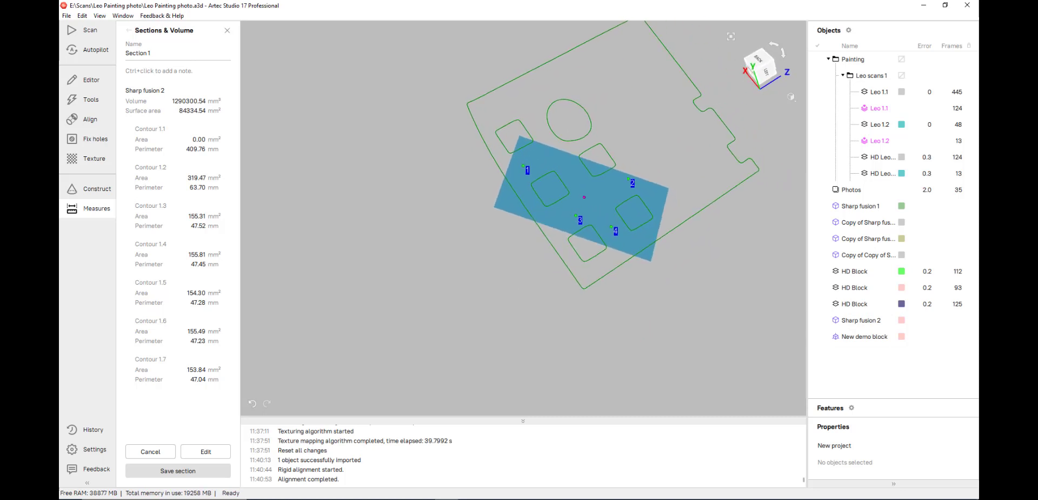
{"action": "left_click", "coordinate": [151, 471]}
Toggle the visibility of Sharp fusion 2 to view the saved Section 1 contours with and without the mesh
{"action": "left_click", "coordinate": [818, 320]}
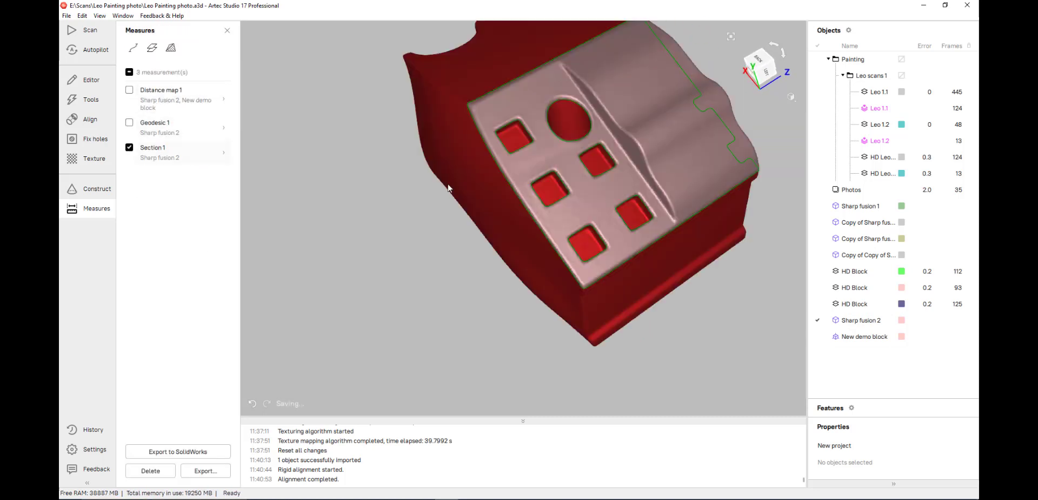
{"action": "left_click", "coordinate": [818, 320]}
{"action": "left_click_drag", "start_coordinate": [500, 304], "coordinate": [549, 196]}
{"action": "left_click", "coordinate": [817, 319]}
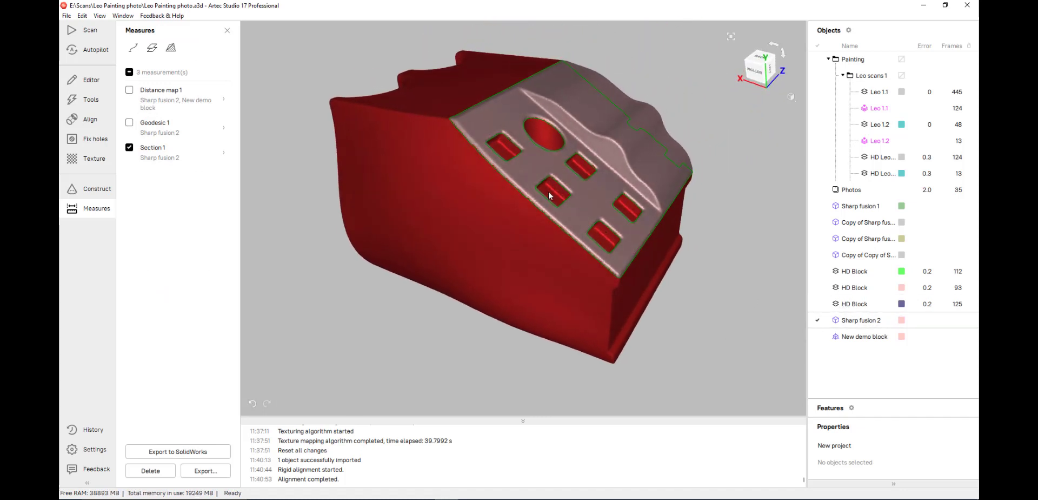
Review the file types offered for exporting Section 1, cancel the export and leave the measurement tools
{"action": "left_click", "coordinate": [222, 475]}
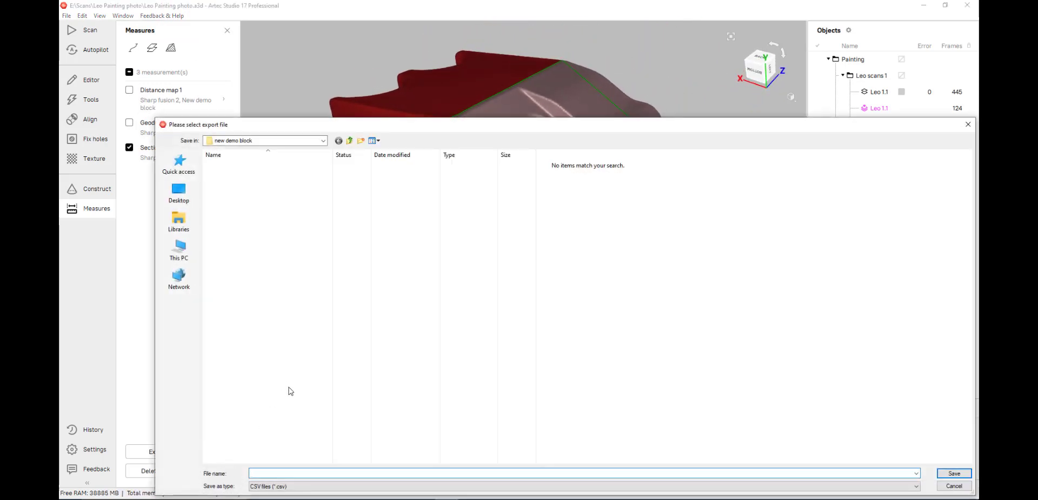
{"action": "left_click", "coordinate": [279, 486]}
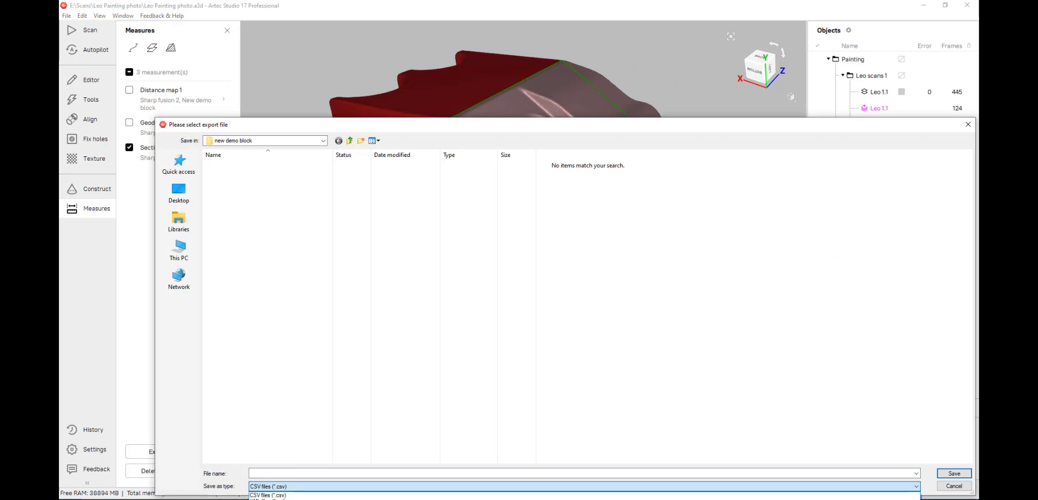
{"action": "left_click", "coordinate": [578, 126]}
{"action": "left_click_drag", "start_coordinate": [553, 130], "coordinate": [530, 78]}
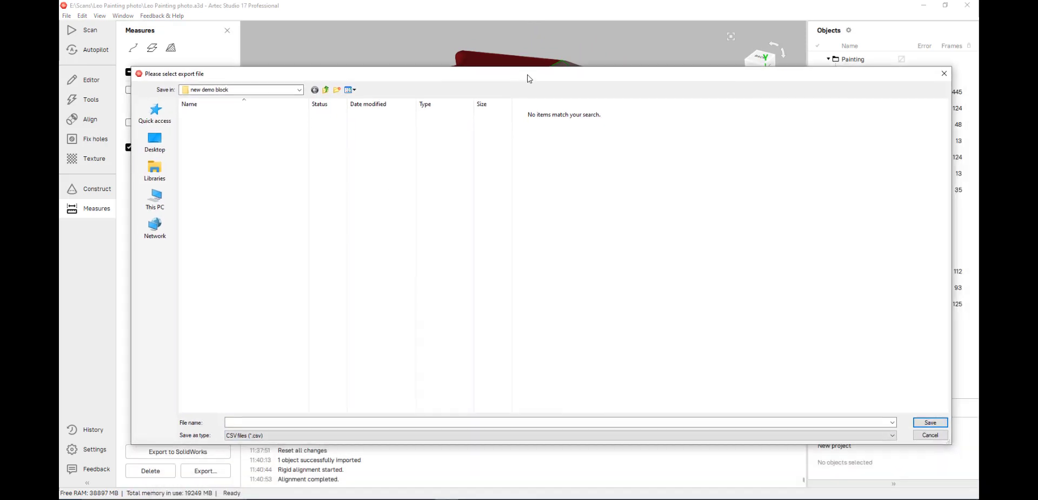
{"action": "left_click", "coordinate": [294, 433]}
{"action": "left_click", "coordinate": [618, 432]}
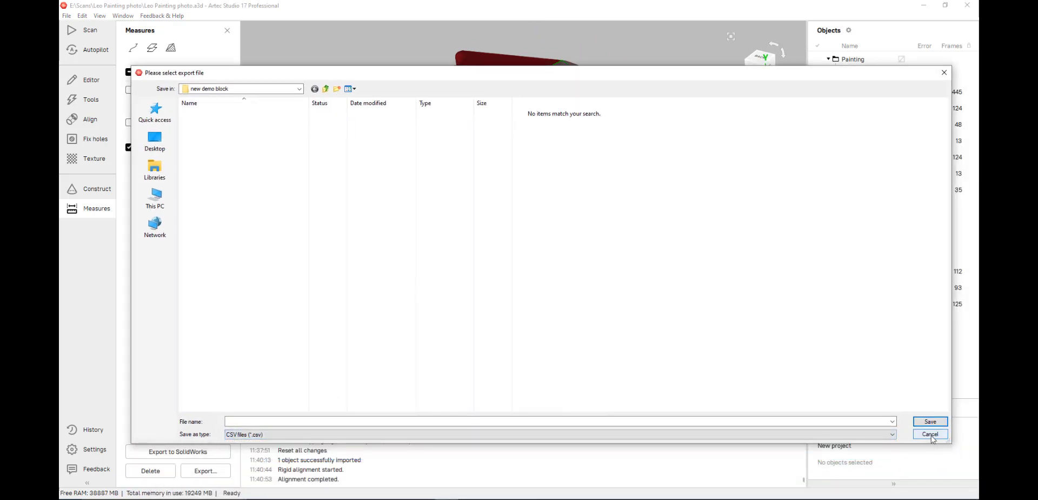
{"action": "left_click", "coordinate": [930, 434]}
{"action": "left_click", "coordinate": [227, 32]}
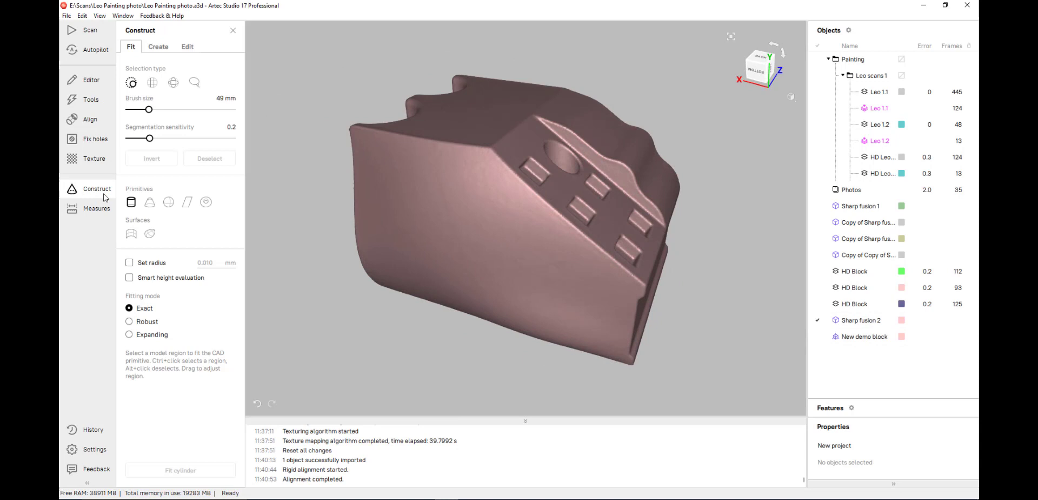
Start fitting primitives on Sharp fusion 2 and segment-select the conical hole with a 19 mm brush
{"action": "left_click", "coordinate": [105, 195]}
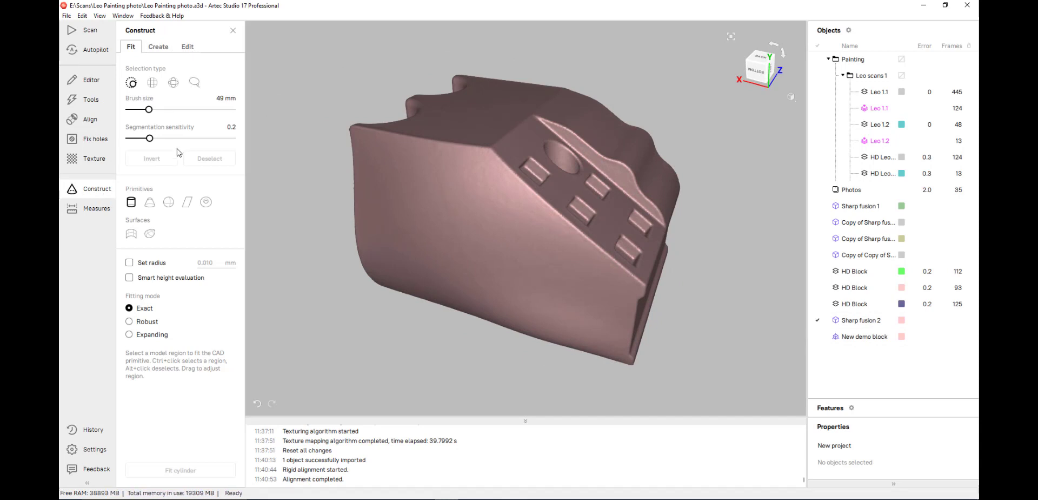
{"action": "left_click_drag", "start_coordinate": [424, 223], "coordinate": [573, 254]}
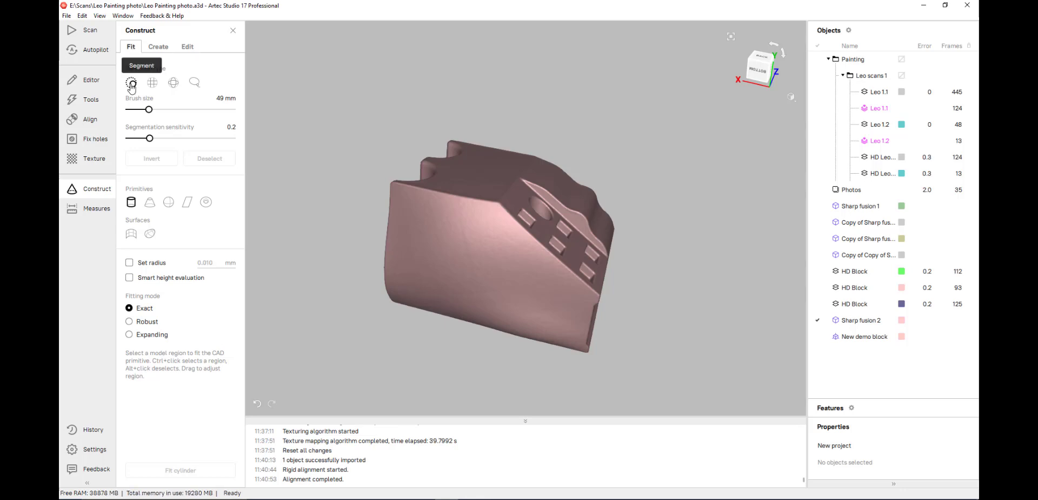
{"action": "left_click_drag", "start_coordinate": [459, 184], "coordinate": [571, 244]}
{"action": "scroll", "coordinate": [571, 241], "scroll_direction": "up", "scroll_amount": 3}
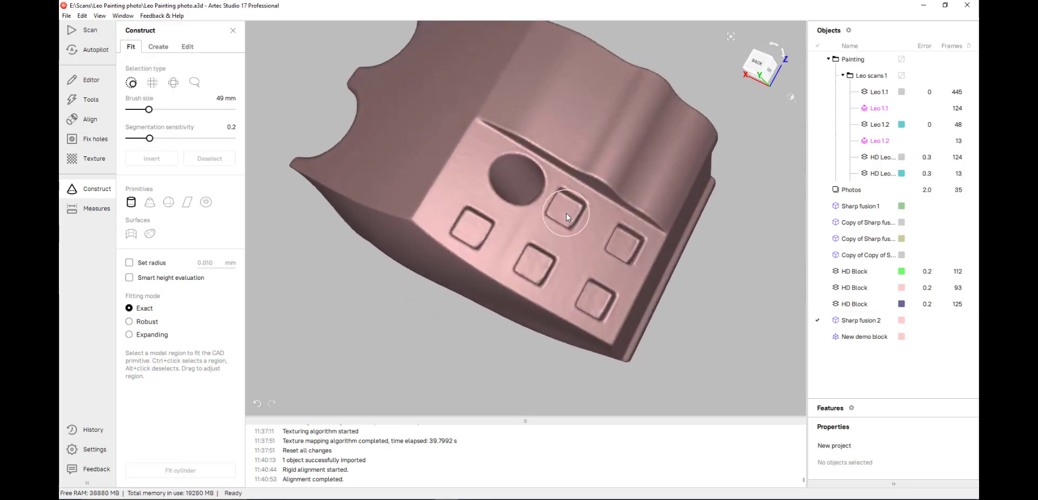
{"action": "scroll", "coordinate": [566, 210], "scroll_direction": "down", "scroll_amount": 3, "text": "ctrl"}
{"action": "mouse_move", "coordinate": [569, 211]}
{"action": "left_mouse_down"}
{"action": "mouse_move", "coordinate": [326, 198]}
{"action": "mouse_move", "coordinate": [596, 261]}
{"action": "mouse_move", "coordinate": [541, 184]}
{"action": "mouse_move", "coordinate": [539, 209]}
{"action": "mouse_move", "coordinate": [505, 169]}
{"action": "left_mouse_up"}
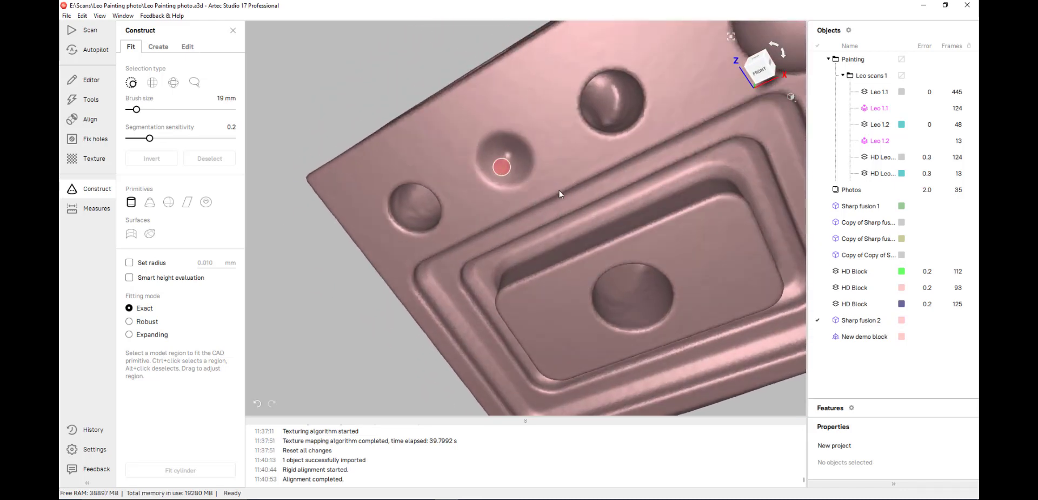
{"action": "left_click", "coordinate": [502, 166], "text": "ctrl"}
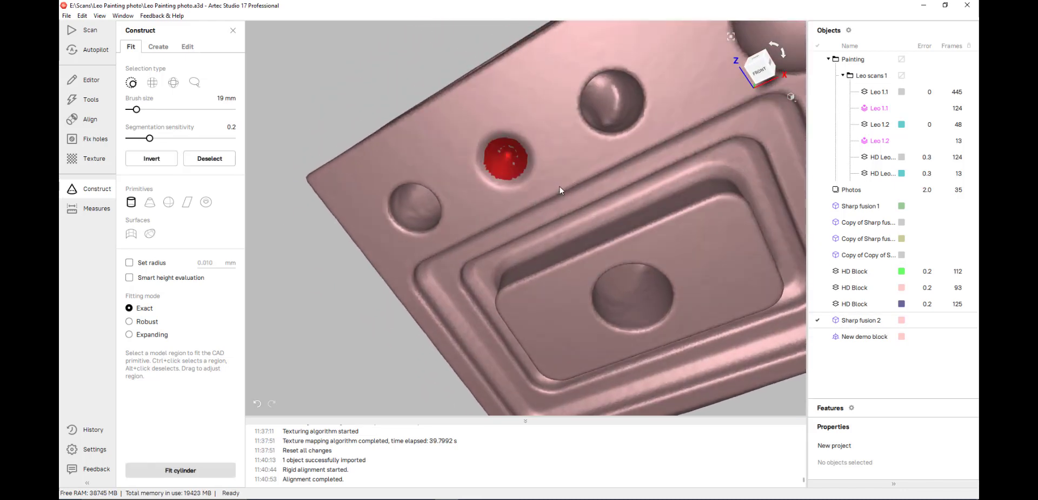
{"action": "left_click_drag", "start_coordinate": [520, 179], "coordinate": [521, 175]}
{"action": "middle_click_drag", "start_coordinate": [521, 175], "coordinate": [420, 280]}
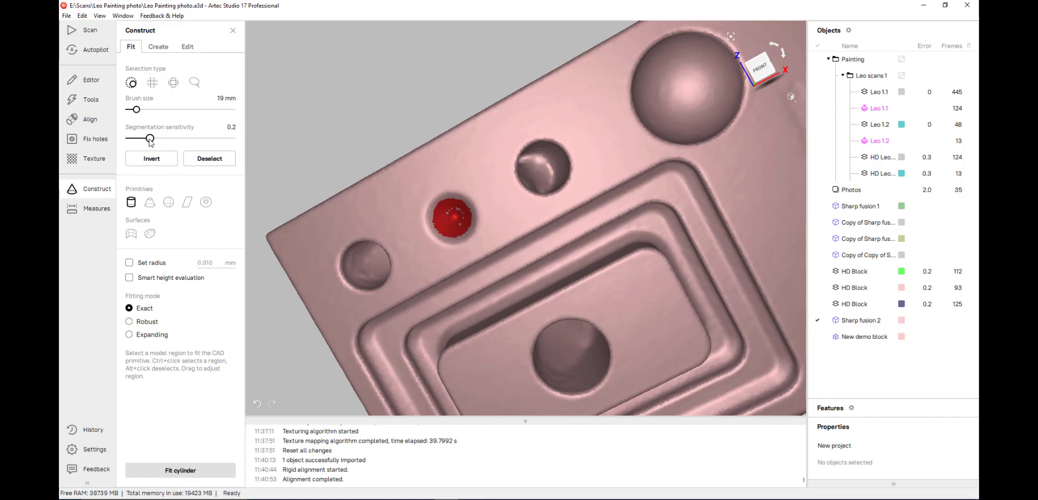
Clear the selection, set the segmentation sensitivity to 0.7677 and segment-select the large spherical feature beside the three small holes
{"action": "mouse_move", "coordinate": [205, 131]}
{"action": "left_mouse_down"}
{"action": "mouse_move", "coordinate": [220, 135]}
{"action": "mouse_move", "coordinate": [207, 133]}
{"action": "left_mouse_up"}
{"action": "left_click", "coordinate": [209, 158]}
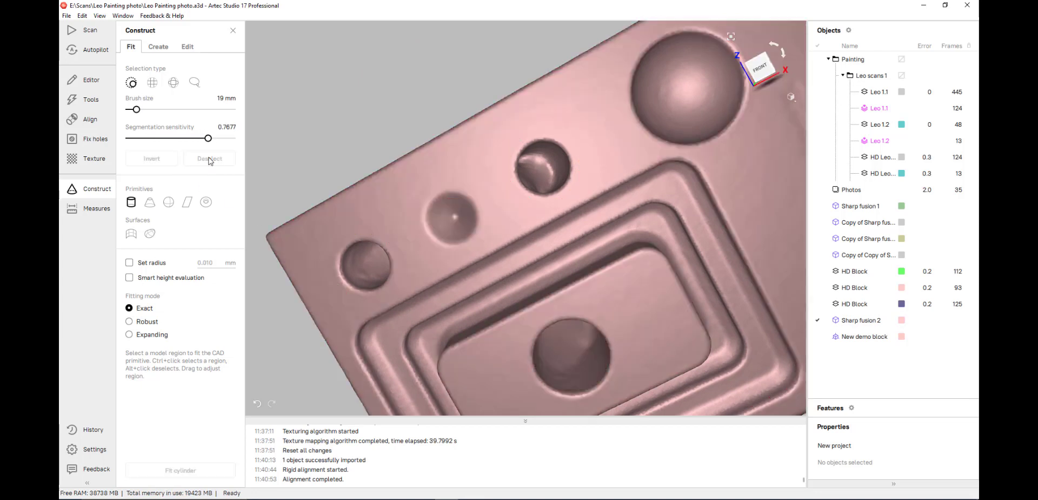
{"action": "left_click", "coordinate": [684, 85], "text": "ctrl"}
{"action": "left_click_drag", "start_coordinate": [668, 118], "coordinate": [540, 187]}
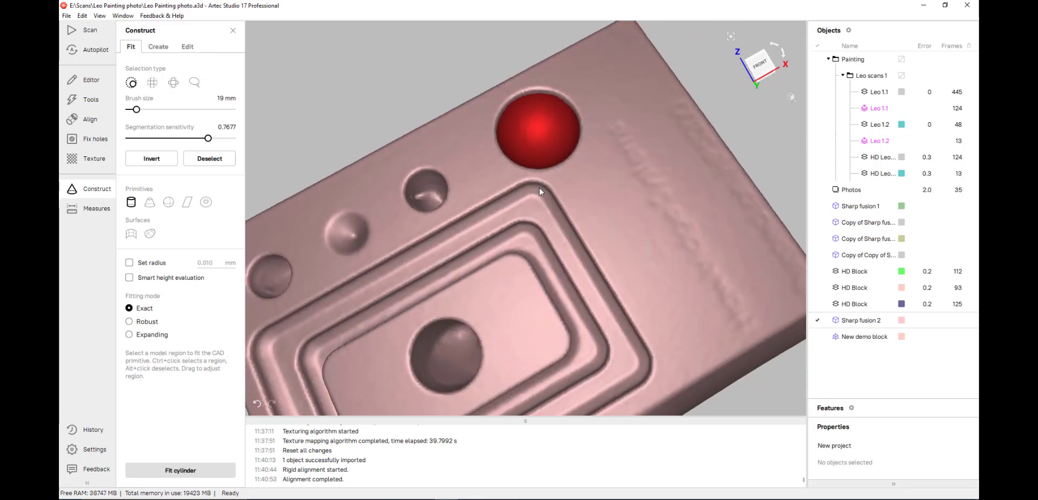
Set the segmentation sensitivity to 0.0001 and fit a sphere to the selected spherical feature in Exact mode
{"action": "left_click_drag", "start_coordinate": [214, 139], "coordinate": [130, 137]}
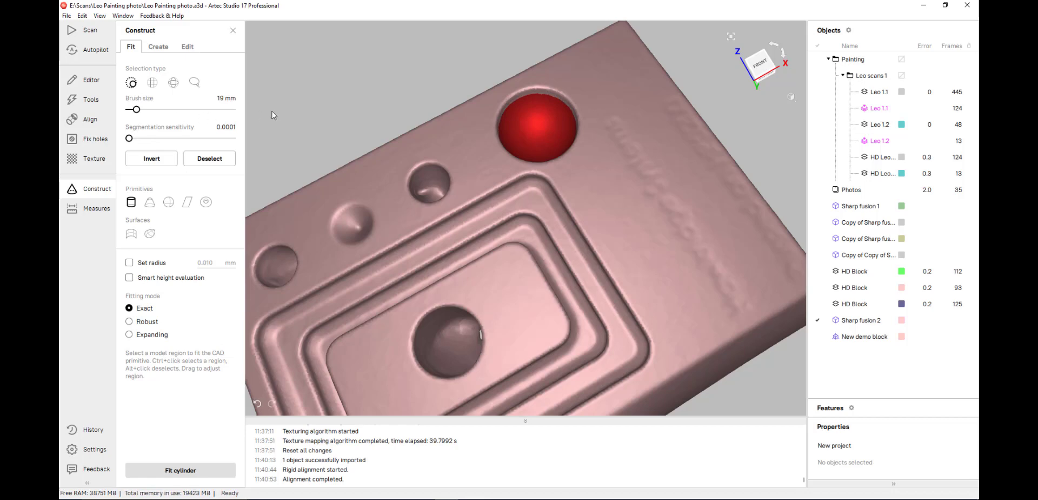
{"action": "left_click_drag", "start_coordinate": [273, 115], "coordinate": [400, 214]}
{"action": "left_click", "coordinate": [169, 202]}
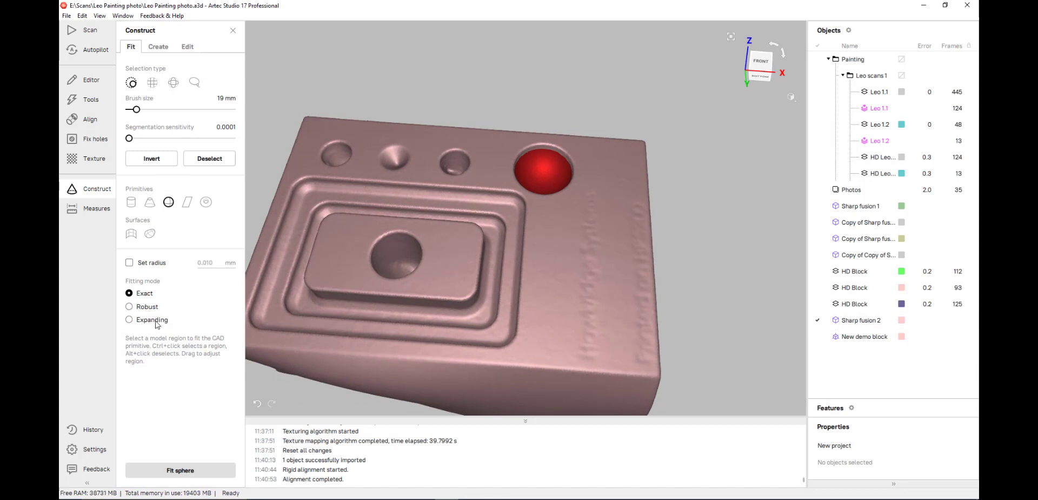
{"action": "left_click", "coordinate": [180, 470]}
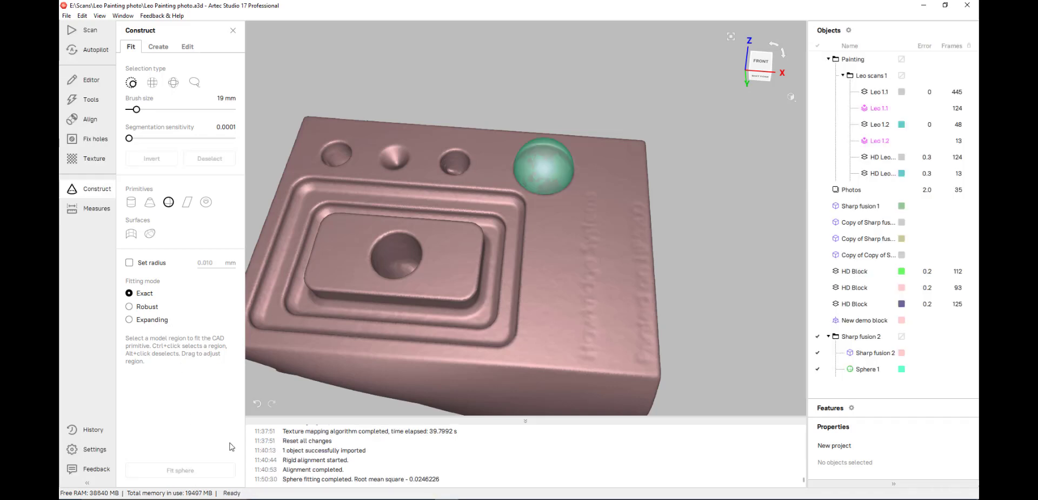
Segment-select the conical hole and fit a truncated cone to it in Exact mode
{"action": "left_click_drag", "start_coordinate": [523, 232], "coordinate": [252, 213]}
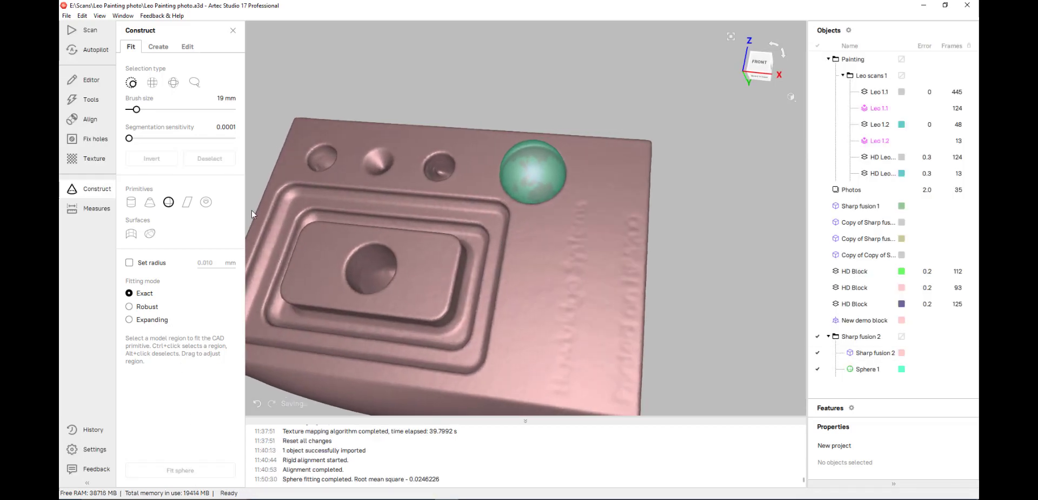
{"action": "left_click", "coordinate": [150, 201]}
{"action": "left_click", "coordinate": [379, 162]}
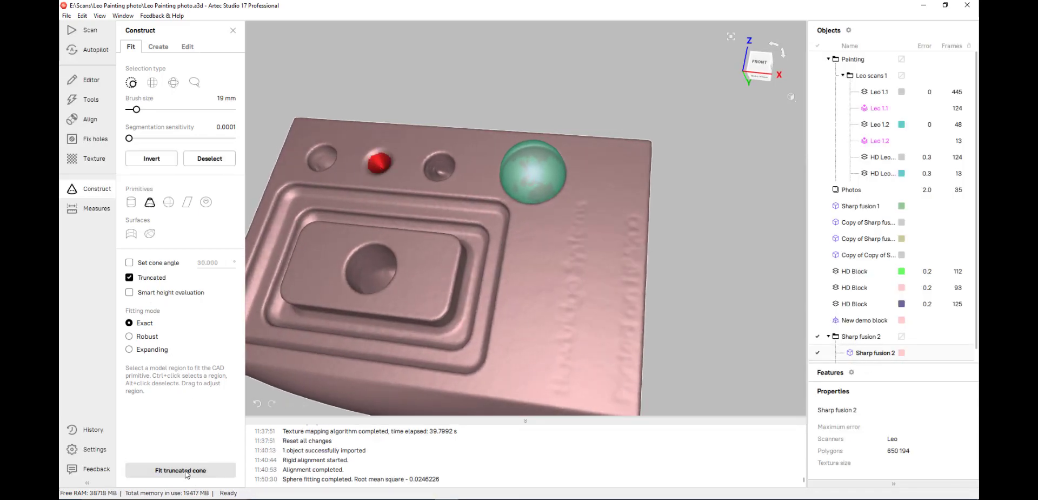
{"action": "left_click", "coordinate": [185, 471]}
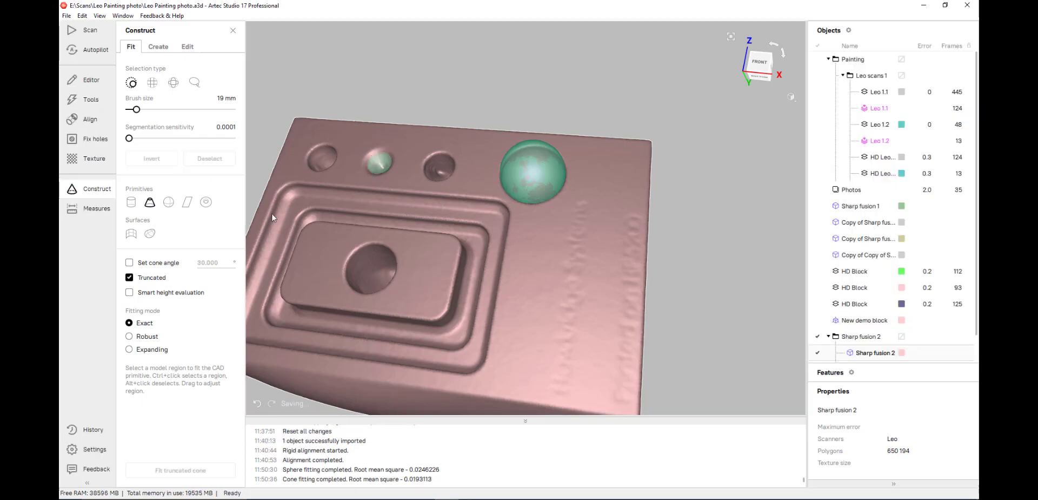
Mark both lines of lettering on the block with the Defeature brush, using 2D selection without selecting through
{"action": "left_click", "coordinate": [82, 83]}
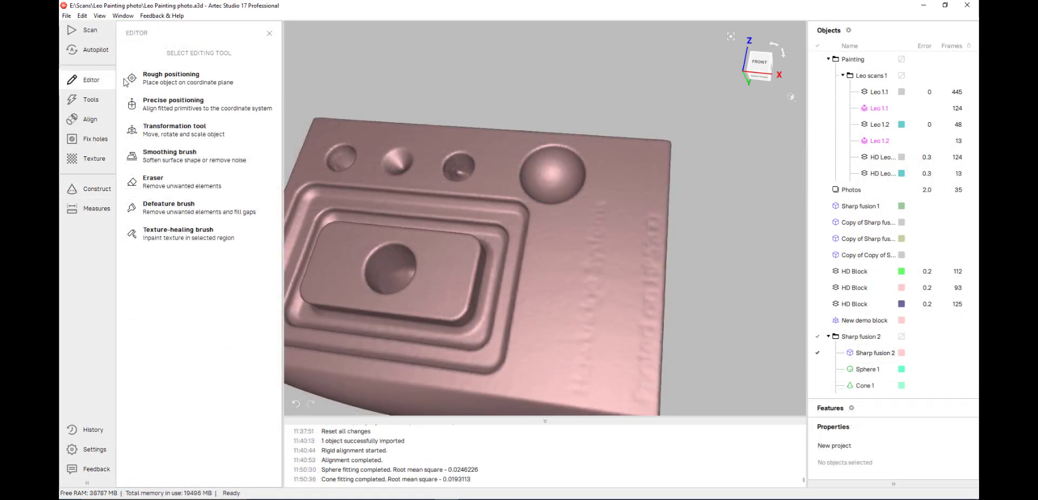
{"action": "left_click", "coordinate": [135, 215]}
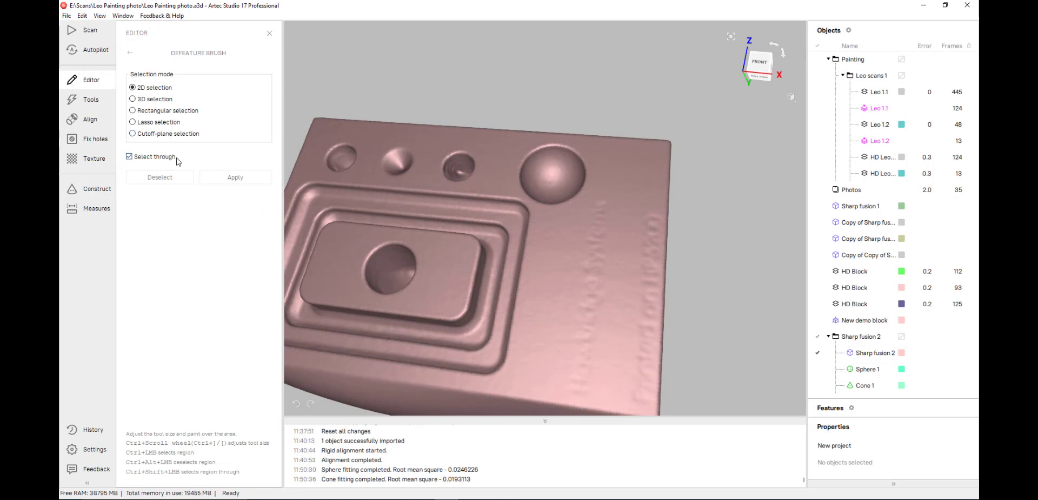
{"action": "left_click", "coordinate": [130, 157]}
{"action": "left_click_drag", "start_coordinate": [579, 385], "coordinate": [583, 333]}
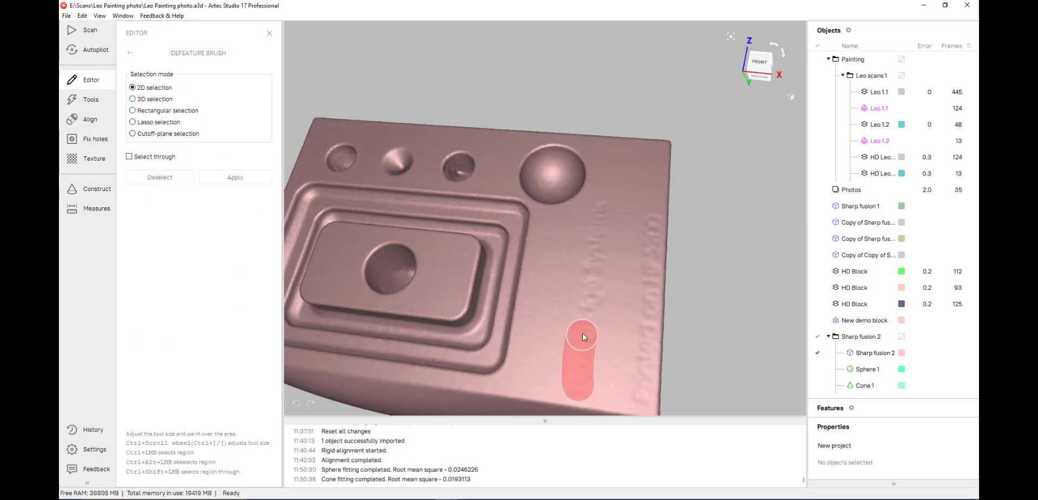
{"action": "left_click_drag", "start_coordinate": [600, 207], "coordinate": [600, 208]}
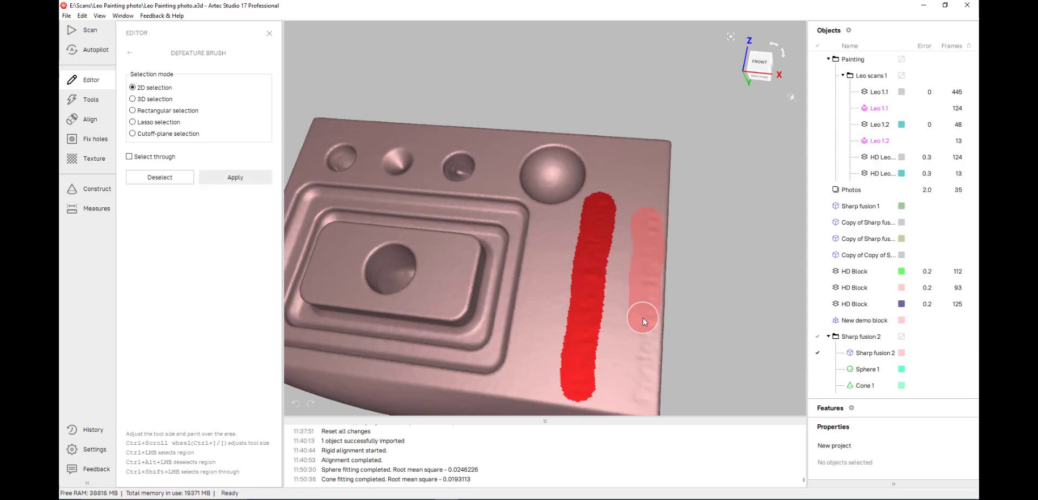
{"action": "left_click_drag", "start_coordinate": [642, 360], "coordinate": [642, 397]}
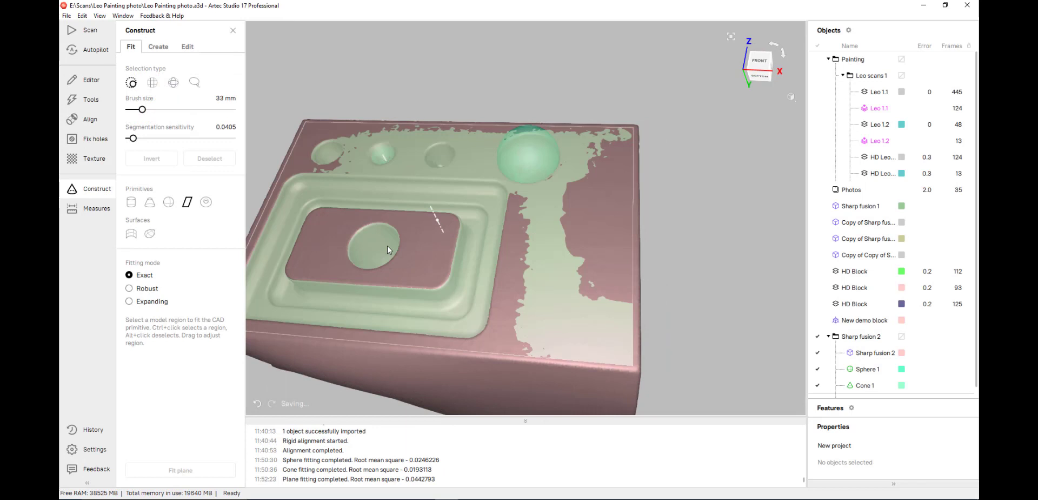
Constrain Plane 1 parallel to the axis of Cone 1 and refit the primitives
{"action": "left_click_drag", "start_coordinate": [387, 245], "coordinate": [481, 245]}
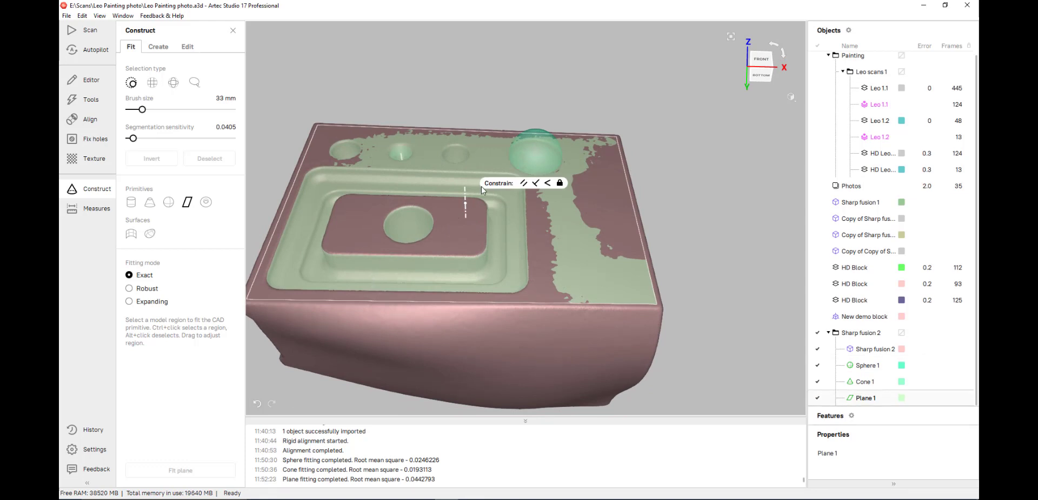
{"action": "left_click", "coordinate": [402, 156]}
{"action": "left_click", "coordinate": [460, 137]}
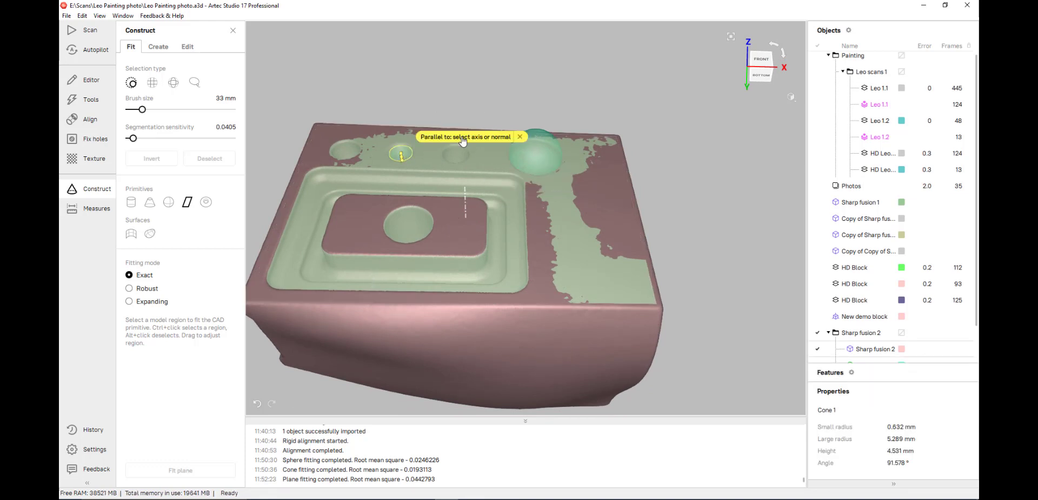
{"action": "left_click", "coordinate": [479, 168]}
{"action": "left_click", "coordinate": [481, 138]}
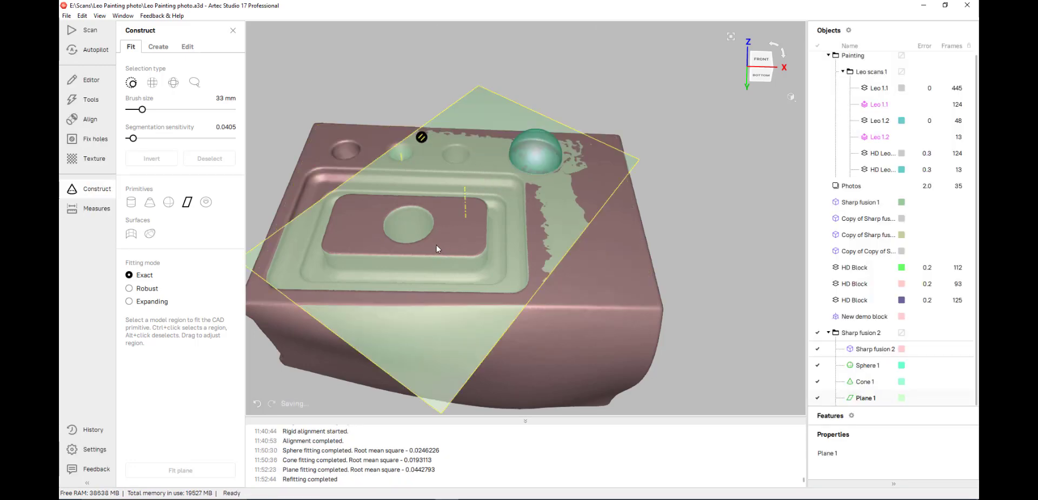
Constrain Plane 2 perpendicular to the normal of Plane 1 and refit the primitives
{"action": "scroll", "coordinate": [394, 187], "scroll_direction": "up", "scroll_amount": 5}
{"action": "left_click_drag", "start_coordinate": [395, 186], "coordinate": [589, 234]}
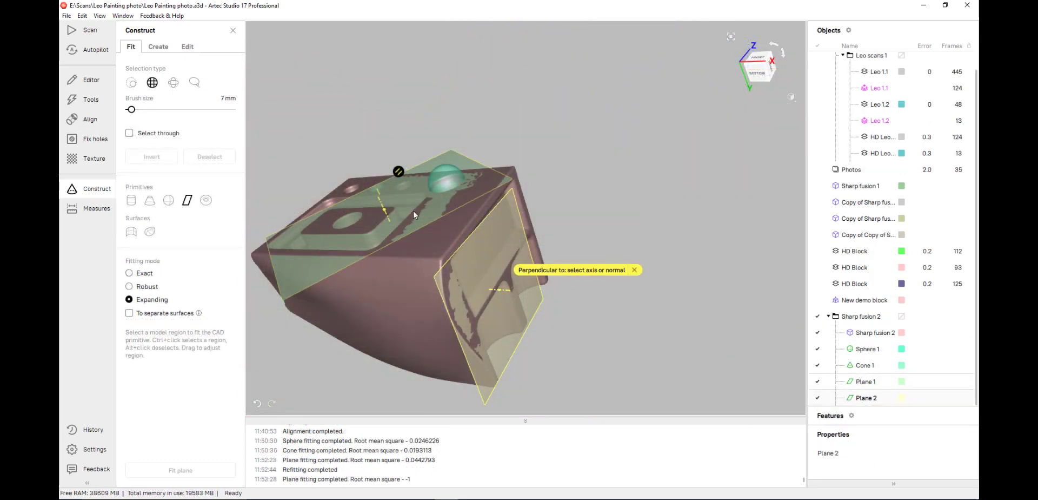
{"action": "left_click", "coordinate": [417, 191]}
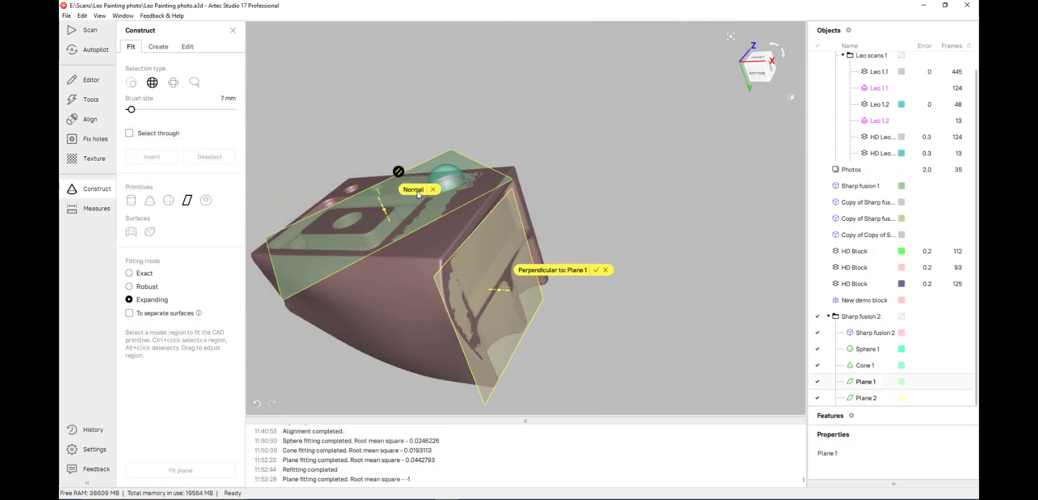
{"action": "left_click", "coordinate": [596, 270]}
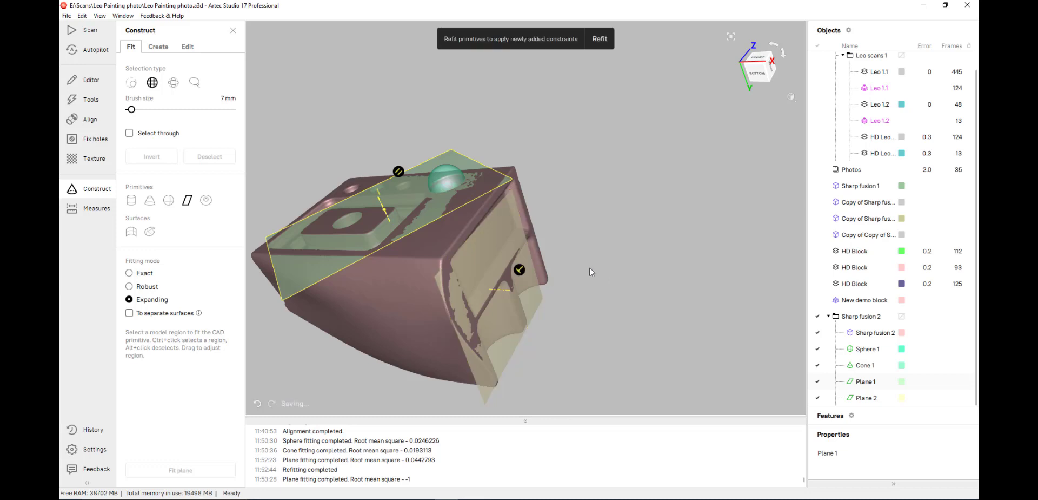
{"action": "left_click", "coordinate": [598, 37]}
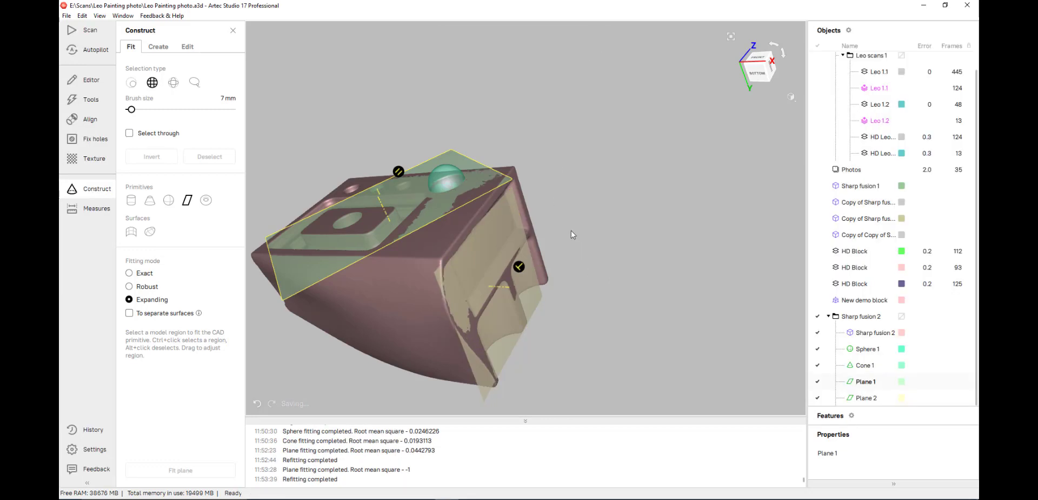
Choose the cylinder primitive and brush-select the inner wall of the round hole on the pocketed sloping face, using a 25 mm brush
{"action": "mouse_move", "coordinate": [572, 234]}
{"action": "left_mouse_down"}
{"action": "mouse_move", "coordinate": [579, 294]}
{"action": "mouse_move", "coordinate": [582, 218]}
{"action": "mouse_move", "coordinate": [463, 285]}
{"action": "mouse_move", "coordinate": [353, 251]}
{"action": "mouse_move", "coordinate": [385, 244]}
{"action": "left_mouse_up"}
{"action": "left_click", "coordinate": [131, 200]}
{"action": "scroll", "coordinate": [372, 222], "scroll_direction": "up", "scroll_amount": 3}
{"action": "mouse_move", "coordinate": [487, 254]}
{"action": "left_mouse_down"}
{"action": "mouse_move", "coordinate": [457, 293]}
{"action": "mouse_move", "coordinate": [443, 292]}
{"action": "left_mouse_up"}
{"action": "mouse_move", "coordinate": [322, 241]}
{"action": "left_mouse_down", "text": "ctrl"}
{"action": "mouse_move", "coordinate": [349, 246]}
{"action": "mouse_move", "coordinate": [350, 293]}
{"action": "mouse_move", "coordinate": [283, 251]}
{"action": "left_mouse_up", "text": "ctrl"}
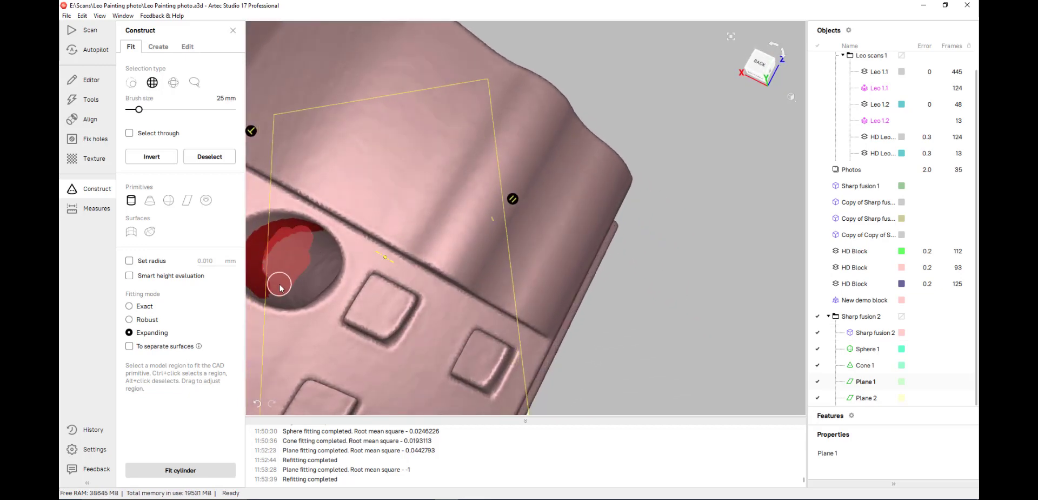
{"action": "mouse_move", "coordinate": [279, 283]}
{"action": "left_mouse_down"}
{"action": "mouse_move", "coordinate": [381, 283]}
{"action": "mouse_move", "coordinate": [408, 319]}
{"action": "mouse_move", "coordinate": [372, 325]}
{"action": "mouse_move", "coordinate": [372, 296]}
{"action": "left_mouse_up"}
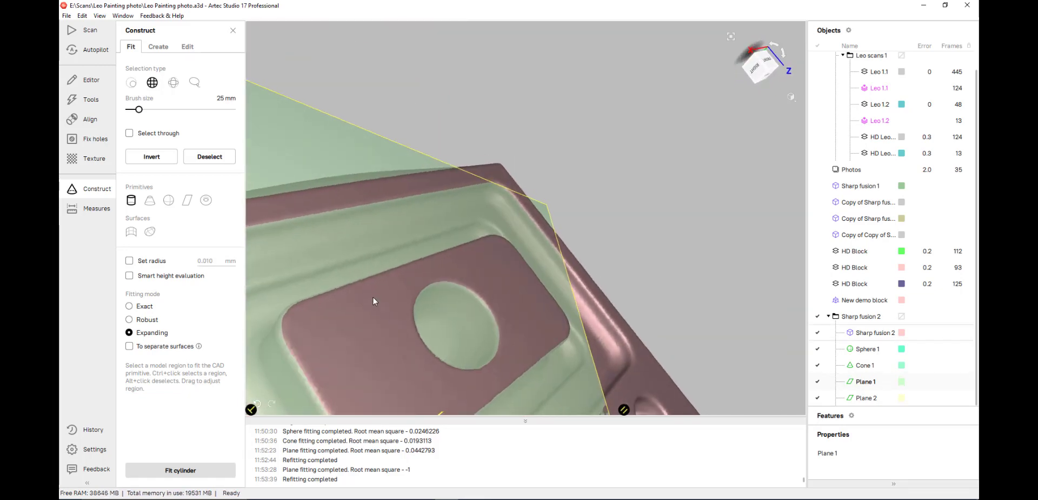
Hide Plane 1 and Plane 2, and add the hole's inner wall within the raised rectangular pad to the selection with a 14 mm brush
{"action": "left_click", "coordinate": [817, 381]}
{"action": "mouse_move", "coordinate": [530, 346]}
{"action": "left_mouse_down"}
{"action": "mouse_move", "coordinate": [499, 324]}
{"action": "mouse_move", "coordinate": [459, 254]}
{"action": "mouse_move", "coordinate": [485, 260]}
{"action": "mouse_move", "coordinate": [322, 287]}
{"action": "mouse_move", "coordinate": [309, 276]}
{"action": "mouse_move", "coordinate": [425, 277]}
{"action": "left_mouse_up"}
{"action": "scroll", "coordinate": [591, 266], "scroll_direction": "down", "scroll_amount": 3, "text": "ctrl"}
{"action": "left_click_drag", "start_coordinate": [584, 255], "coordinate": [594, 258], "text": "ctrl"}
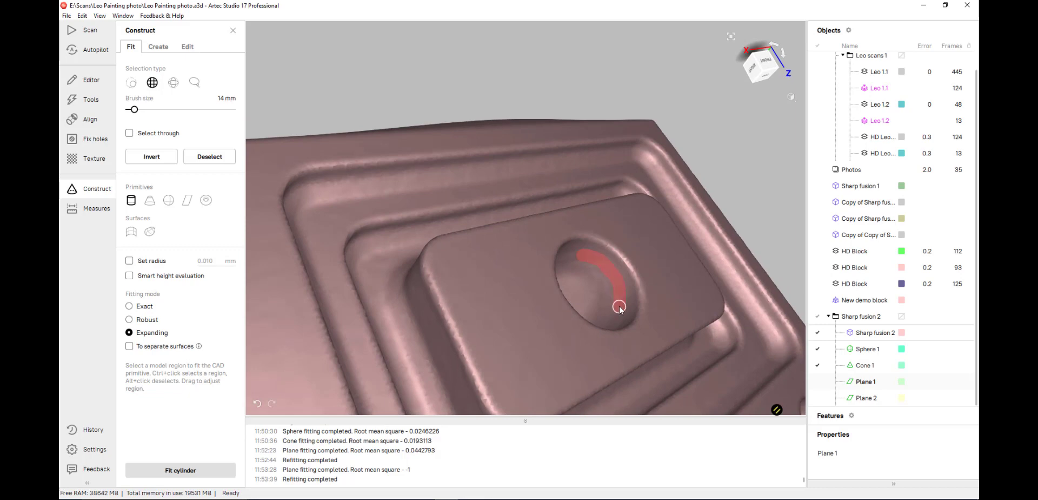
{"action": "mouse_move", "coordinate": [619, 308]}
{"action": "left_mouse_down"}
{"action": "mouse_move", "coordinate": [488, 332]}
{"action": "mouse_move", "coordinate": [524, 278]}
{"action": "mouse_move", "coordinate": [398, 327]}
{"action": "mouse_move", "coordinate": [376, 305]}
{"action": "left_mouse_up"}
Enlarge the brush to 28 mm and extend the cylinder selection over more of the round hole's inner wall
{"action": "scroll", "coordinate": [396, 334], "scroll_direction": "up", "scroll_amount": 3, "text": "ctrl"}
{"action": "left_click_drag", "start_coordinate": [376, 305], "coordinate": [400, 282]}
{"action": "left_click_drag", "start_coordinate": [505, 149], "coordinate": [490, 141], "text": "ctrl"}
{"action": "scroll", "coordinate": [582, 212], "scroll_direction": "down", "scroll_amount": 4}
{"action": "mouse_move", "coordinate": [582, 212]}
{"action": "left_mouse_down"}
{"action": "mouse_move", "coordinate": [415, 278]}
{"action": "mouse_move", "coordinate": [346, 330]}
{"action": "left_mouse_up"}
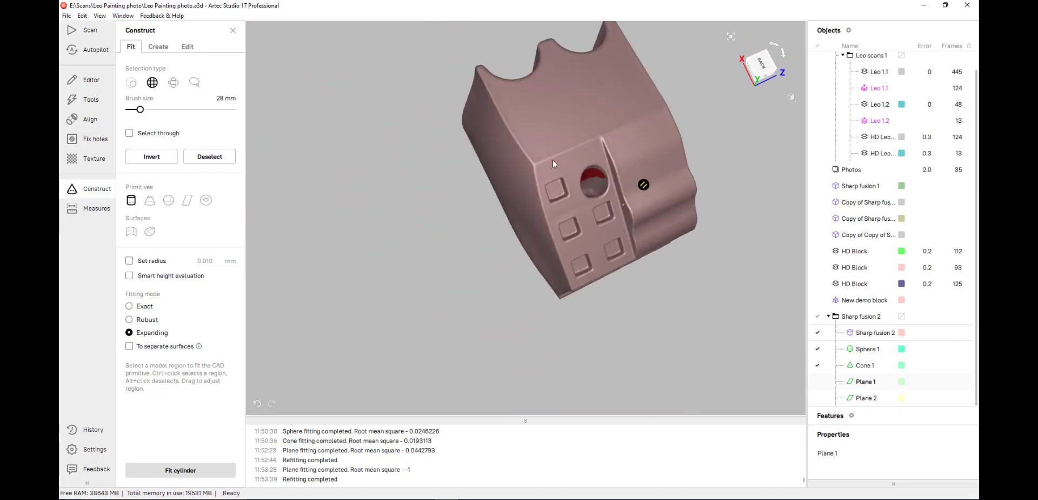
Set the fitting mode to Exact and fit a cylinder to the selected inner wall of the round hole
{"action": "left_click", "coordinate": [130, 306]}
{"action": "left_click", "coordinate": [180, 470]}
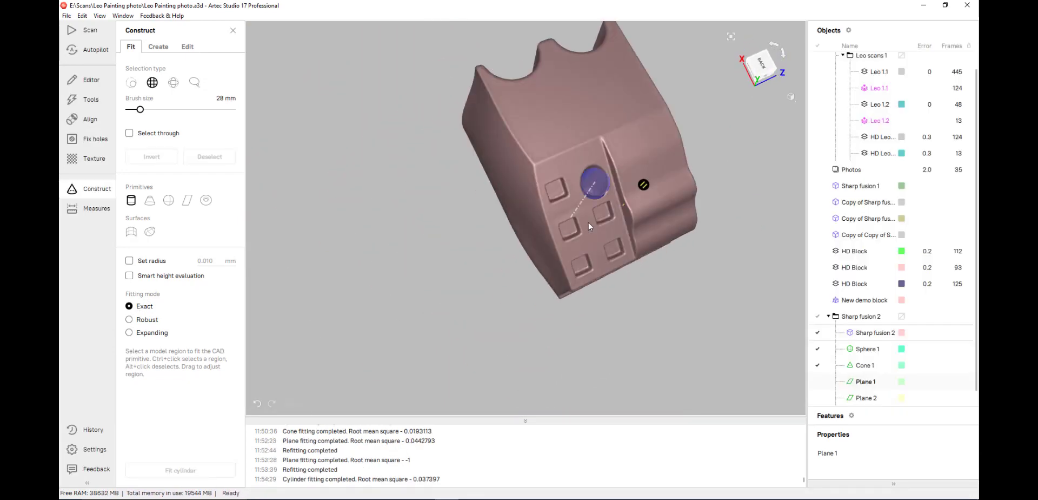
Display Plane 1, apply a parallel constraint between the fitted cylinder and that plane, and refit the primitives
{"action": "left_click", "coordinate": [819, 382]}
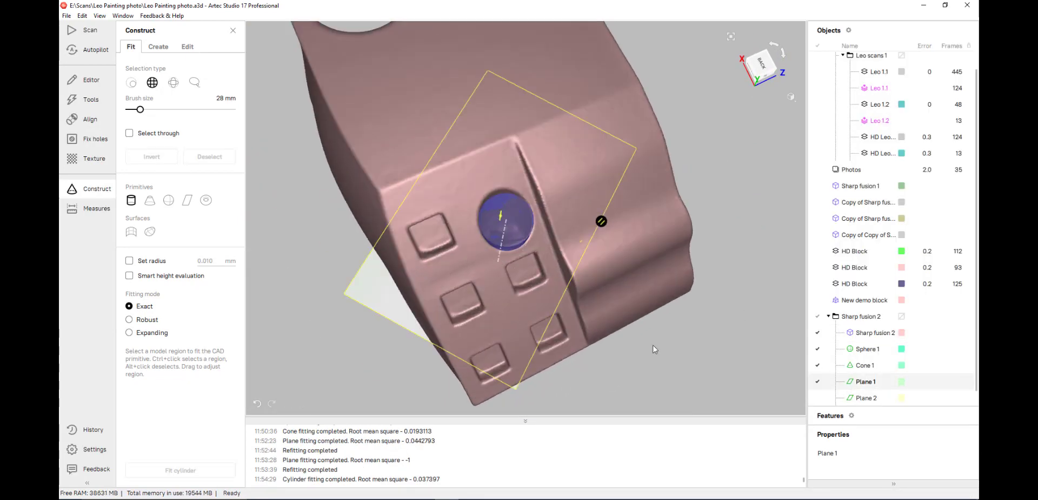
{"action": "left_click_drag", "start_coordinate": [533, 254], "coordinate": [562, 157]}
{"action": "left_click", "coordinate": [496, 239]}
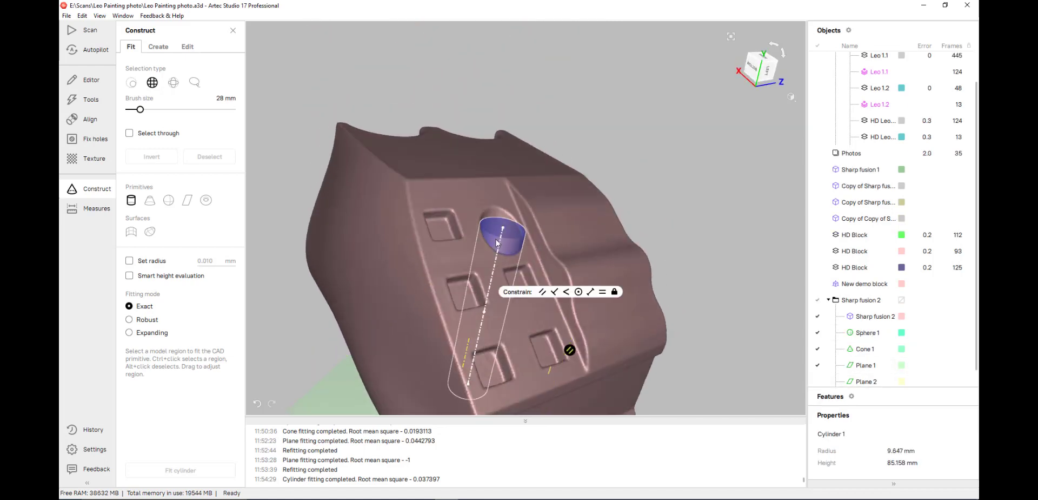
{"action": "left_click", "coordinate": [542, 291]}
{"action": "left_click", "coordinate": [346, 401]}
{"action": "left_click", "coordinate": [563, 292]}
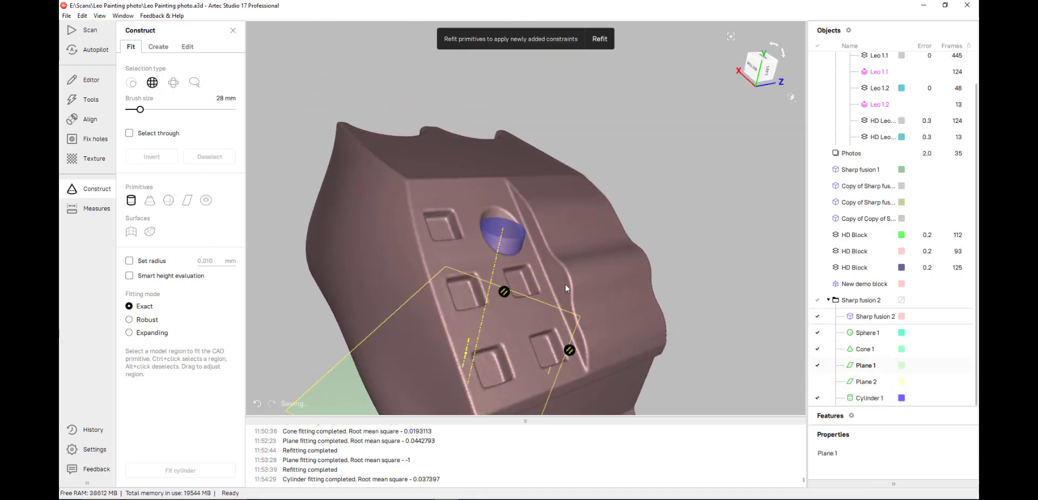
{"action": "left_click", "coordinate": [600, 39]}
For a patch surface, auto-segment the block's large curved side face with a segmentation sensitivity of 0.091
{"action": "left_click_drag", "start_coordinate": [598, 70], "coordinate": [611, 201]}
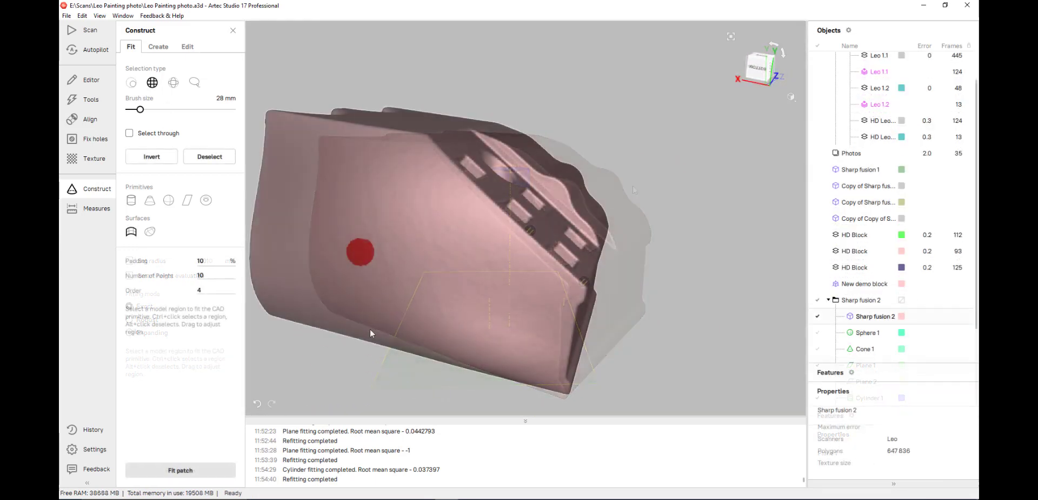
{"action": "left_click", "coordinate": [131, 82]}
{"action": "left_click", "coordinate": [393, 261]}
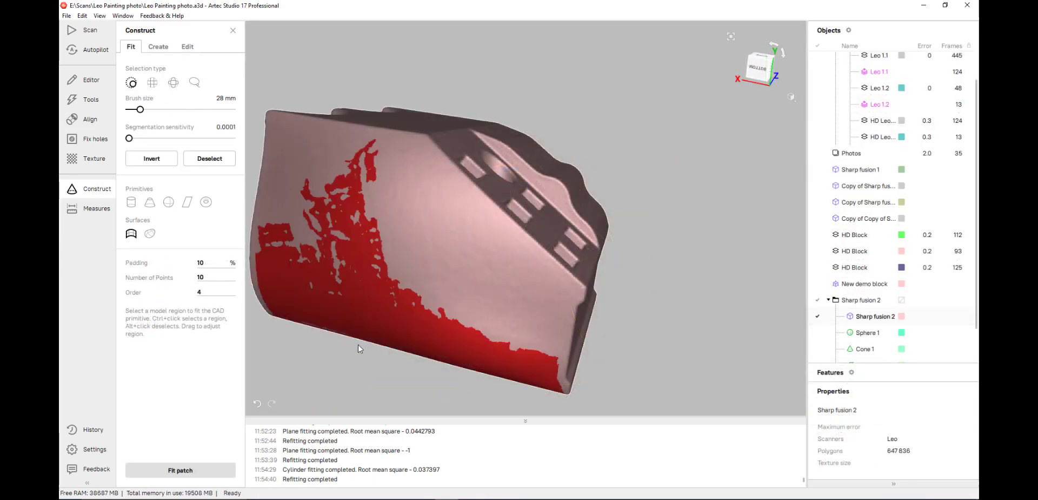
{"action": "left_click_drag", "start_coordinate": [132, 138], "coordinate": [138, 139]}
{"action": "left_click_drag", "start_coordinate": [514, 249], "coordinate": [516, 164]}
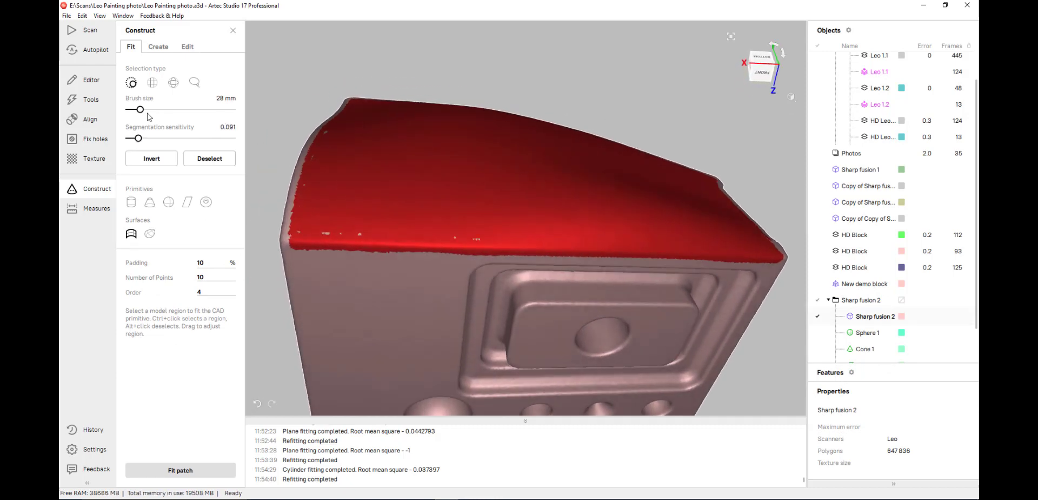
Clean up the patch selection along the borders of the curved side face with the brush
{"action": "left_click", "coordinate": [153, 83]}
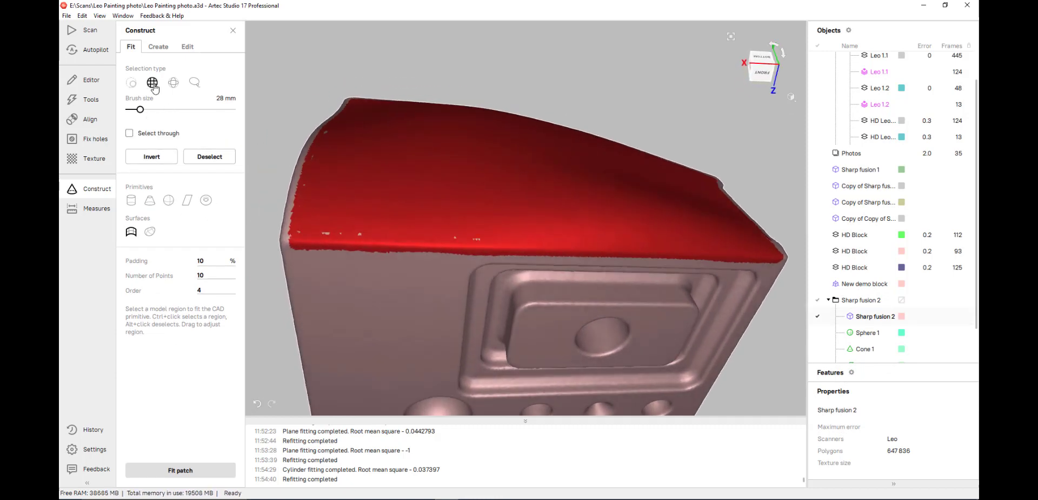
{"action": "left_click_drag", "start_coordinate": [297, 259], "coordinate": [785, 268]}
{"action": "scroll", "coordinate": [616, 216], "scroll_direction": "down", "scroll_amount": 3}
{"action": "mouse_move", "coordinate": [616, 215]}
{"action": "left_mouse_down"}
{"action": "mouse_move", "coordinate": [545, 297]}
{"action": "mouse_move", "coordinate": [482, 201]}
{"action": "left_mouse_up"}
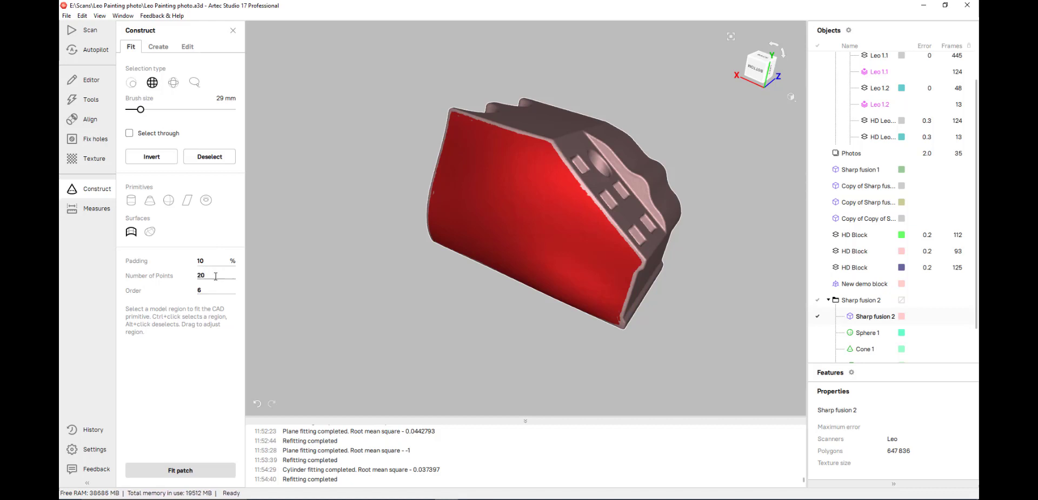
Fit a patch to the selected side face with 20 points and order 6, and inspect it with the mesh hidden and shown
{"action": "left_click", "coordinate": [180, 470]}
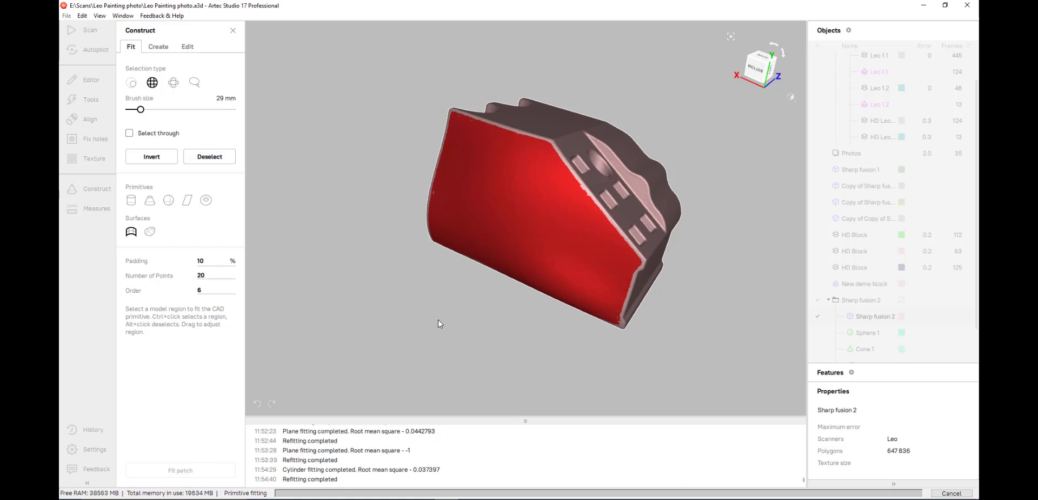
{"action": "left_click_drag", "start_coordinate": [590, 273], "coordinate": [387, 269]}
{"action": "left_click", "coordinate": [818, 316]}
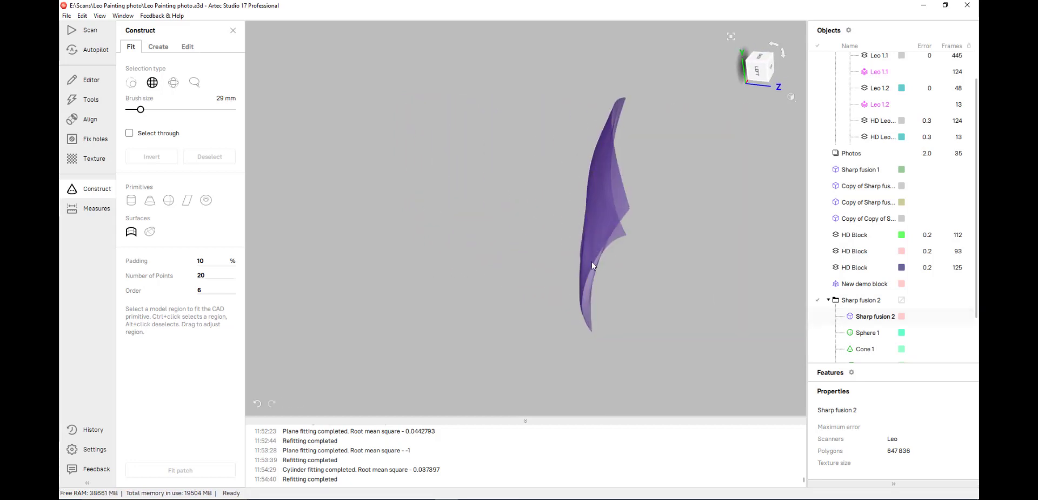
{"action": "mouse_move", "coordinate": [714, 254]}
{"action": "left_mouse_down"}
{"action": "mouse_move", "coordinate": [653, 225]}
{"action": "mouse_move", "coordinate": [631, 232]}
{"action": "mouse_move", "coordinate": [725, 240]}
{"action": "left_mouse_up"}
{"action": "left_click", "coordinate": [819, 316]}
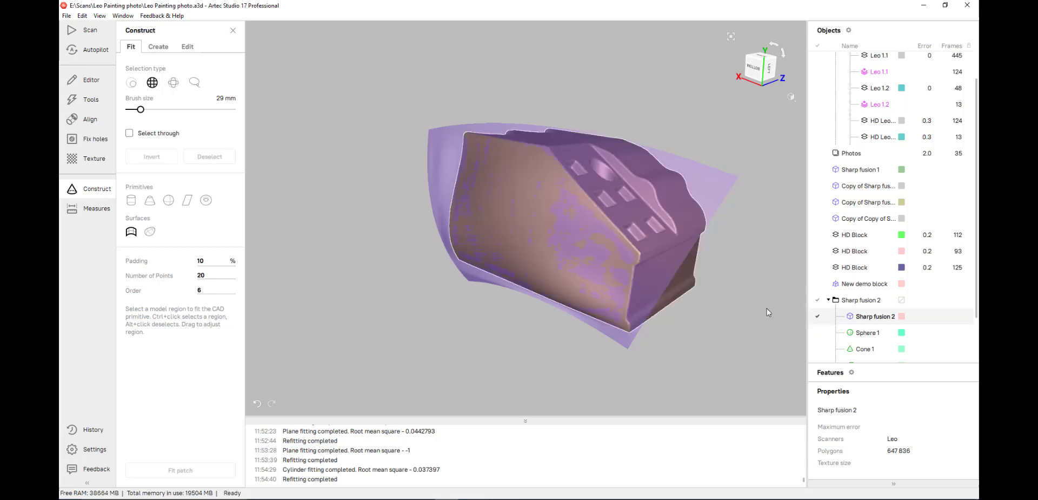
{"action": "left_click_drag", "start_coordinate": [579, 265], "coordinate": [437, 230]}
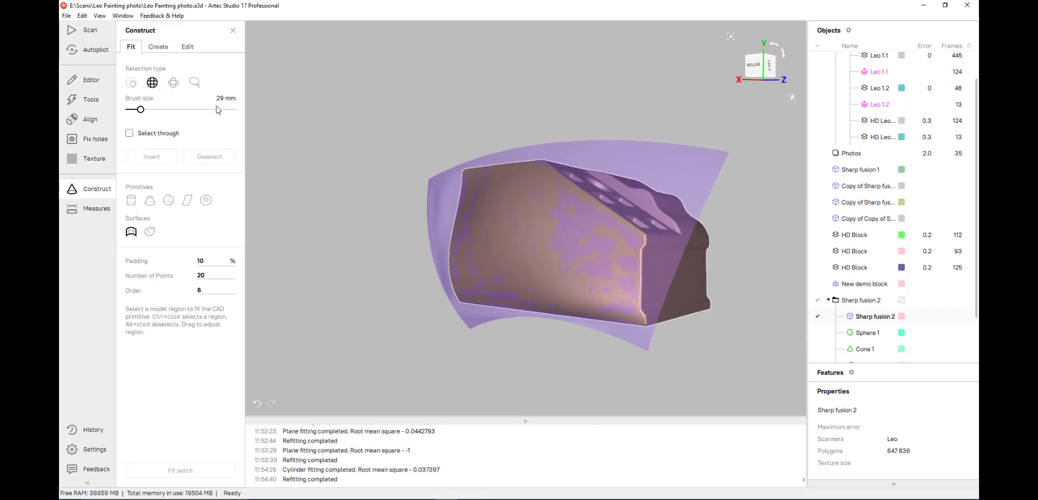
Hide Freeform 1 and fit an autosurface with 500 patches to the Sharp fusion 2 mesh
{"action": "left_click", "coordinate": [150, 232]}
{"action": "scroll", "coordinate": [847, 347], "scroll_direction": "down", "scroll_amount": 3}
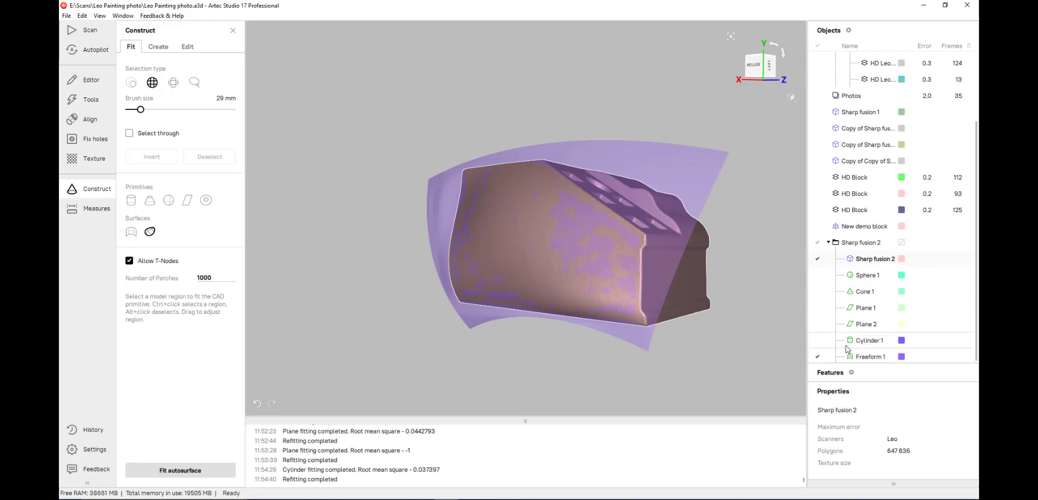
{"action": "left_click", "coordinate": [818, 356]}
{"action": "left_click_drag", "start_coordinate": [627, 216], "coordinate": [271, 256]}
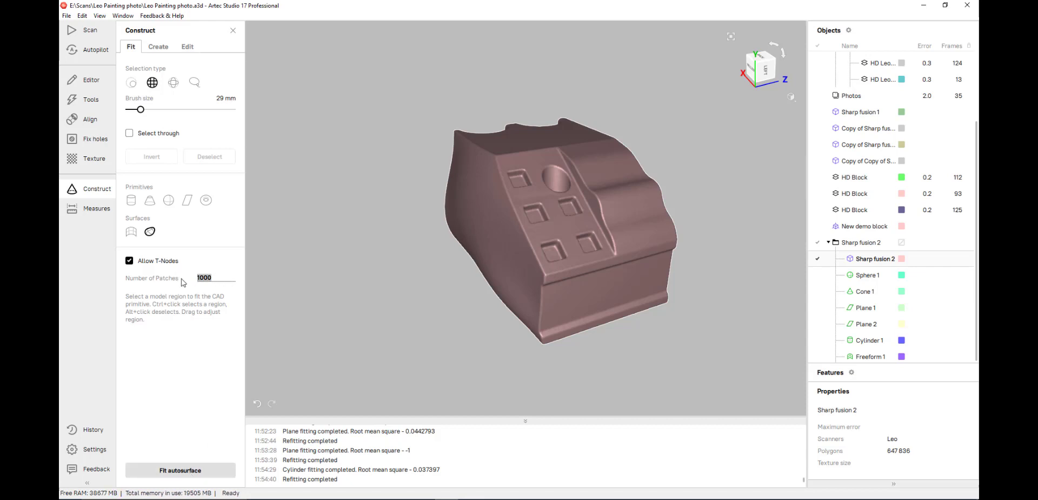
{"action": "type", "text": "500"}
{"action": "left_click", "coordinate": [196, 470]}
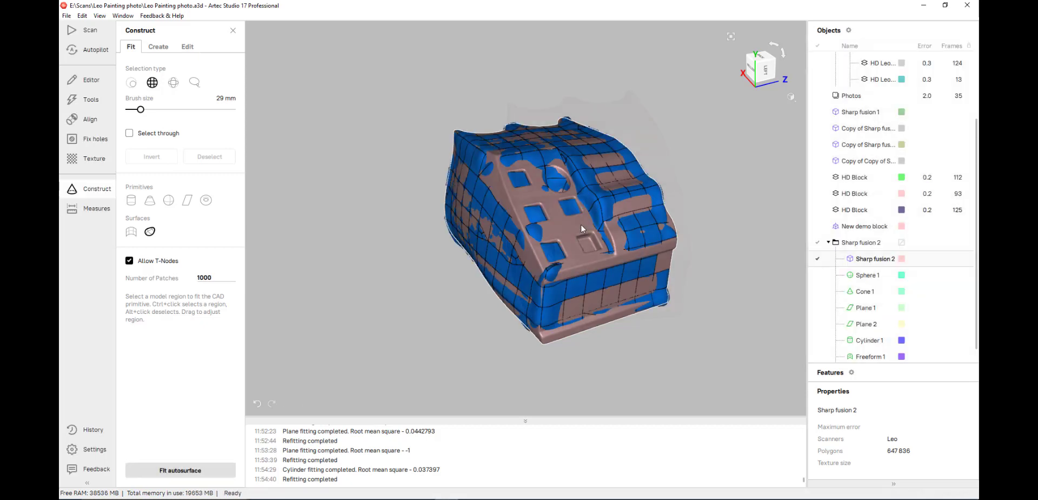
Collapse the log area and hide the Sharp fusion 2 mesh to examine the autosurface on its own
{"action": "left_click", "coordinate": [574, 421]}
{"action": "left_click_drag", "start_coordinate": [570, 366], "coordinate": [584, 287]}
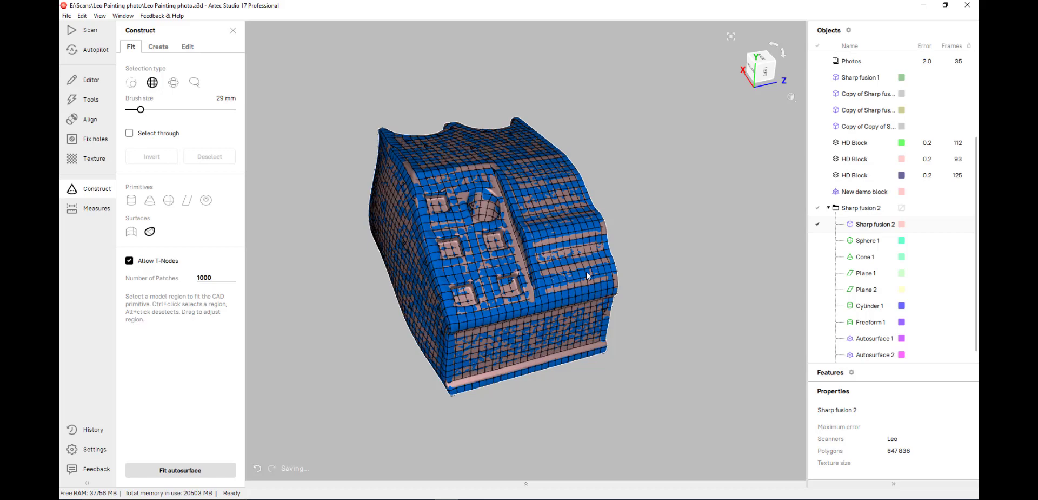
{"action": "left_click", "coordinate": [818, 224]}
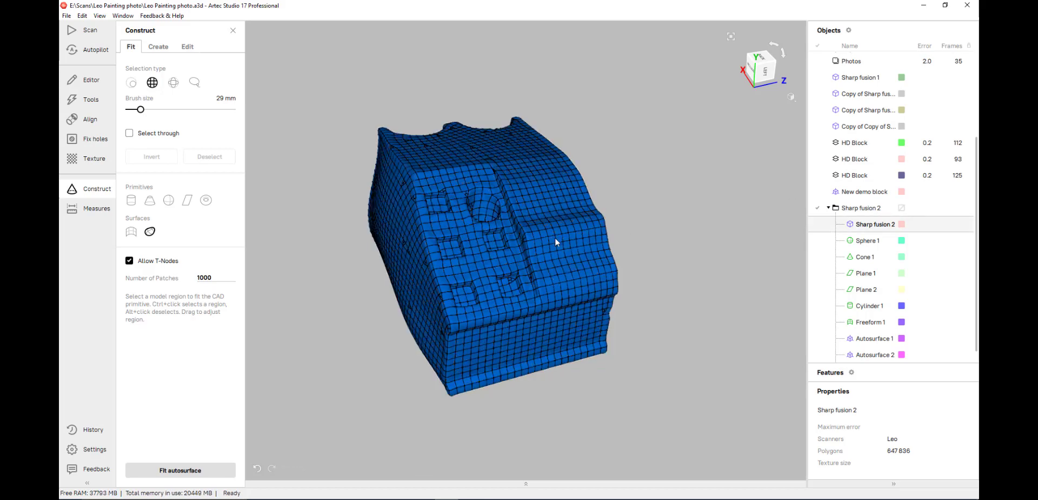
{"action": "left_click_drag", "start_coordinate": [554, 238], "coordinate": [585, 162]}
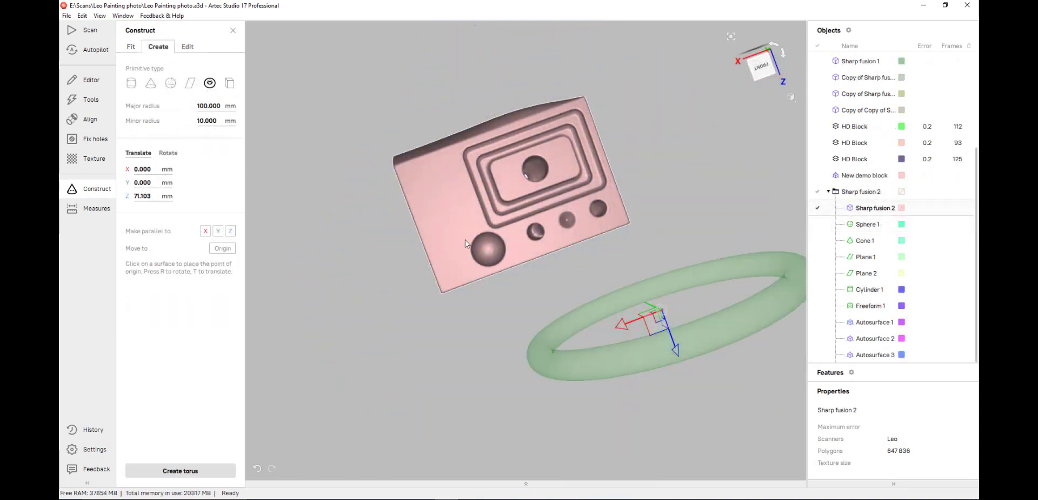
Position the torus preview at X 45.108 mm and Z -18.120 mm, with a major radius of 16 mm and minor radius of 5 mm
{"action": "mouse_move", "coordinate": [465, 243]}
{"action": "left_mouse_down"}
{"action": "mouse_move", "coordinate": [454, 251]}
{"action": "mouse_move", "coordinate": [476, 233]}
{"action": "left_mouse_up"}
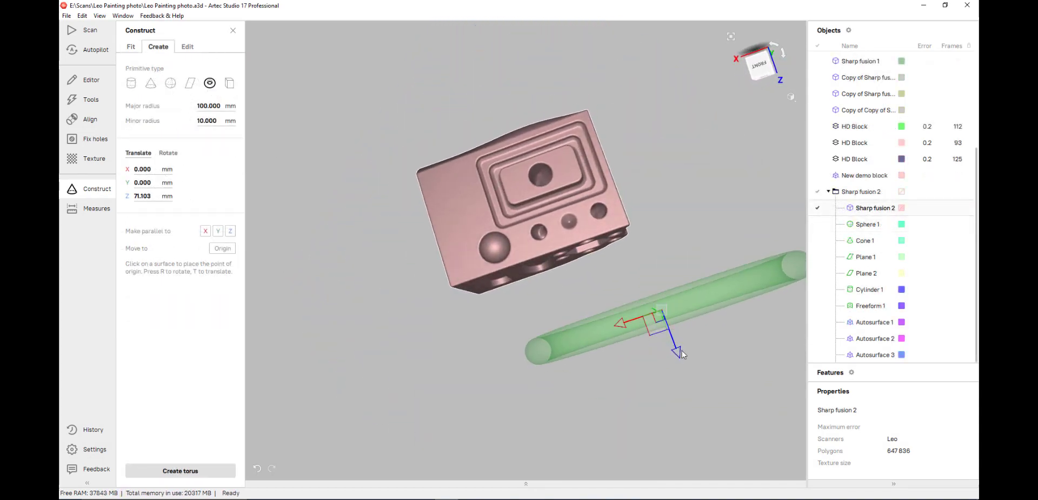
{"action": "left_click_drag", "start_coordinate": [673, 349], "coordinate": [621, 251]}
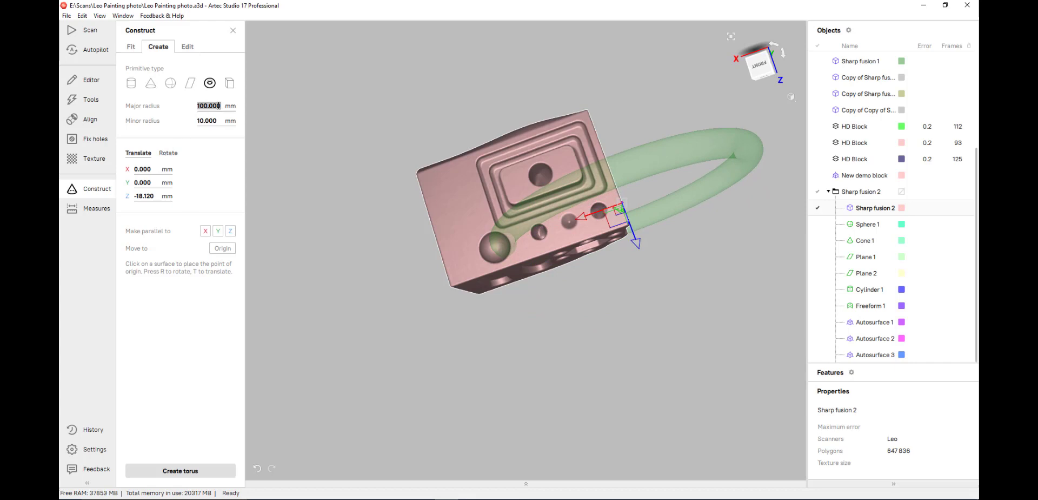
{"action": "type", "text": "16"}
{"action": "key", "text": "Return"}
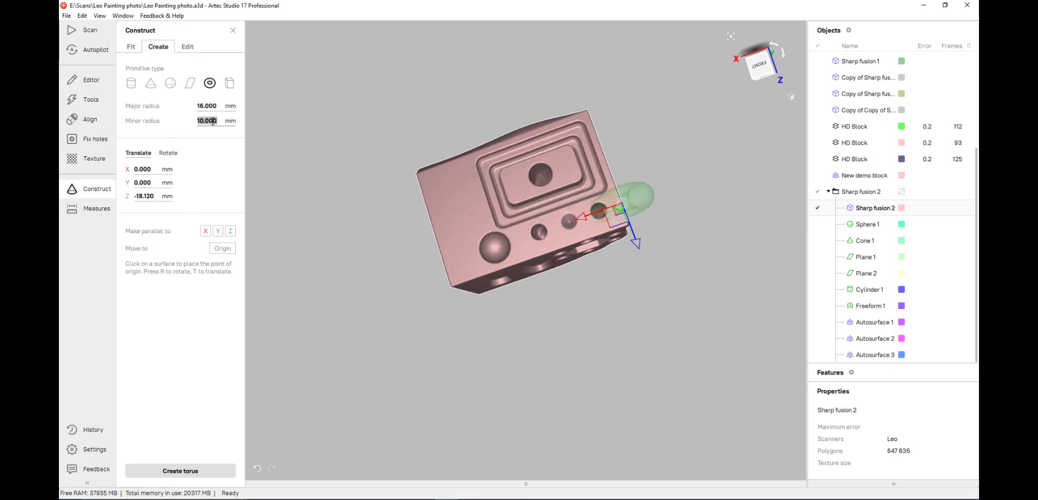
{"action": "type", "text": "5"}
{"action": "key", "text": "Return"}
{"action": "scroll", "coordinate": [617, 154], "scroll_direction": "up", "scroll_amount": 4}
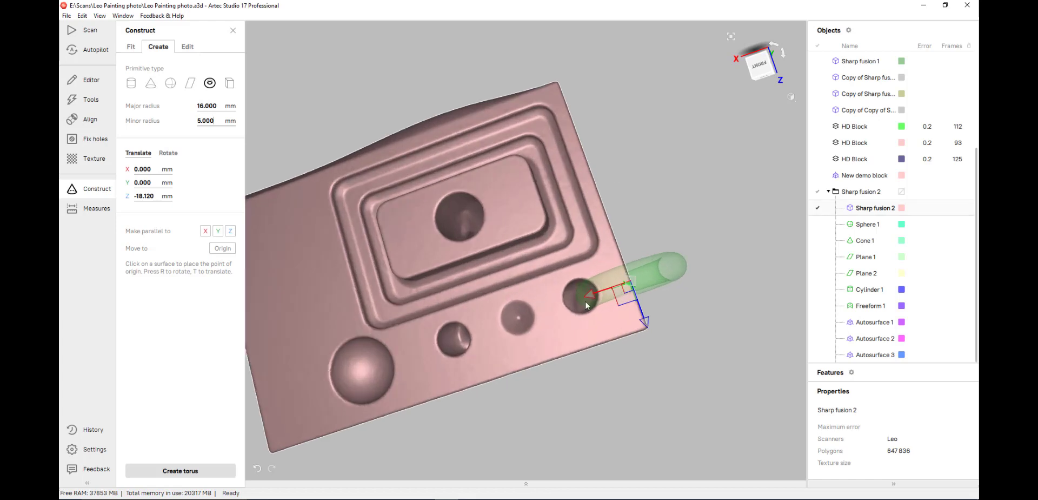
{"action": "left_click_drag", "start_coordinate": [585, 301], "coordinate": [477, 341]}
Change the torus's major radius to 26 mm and minor radius to 8 mm, and create the torus
{"action": "double_click", "coordinate": [208, 106]}
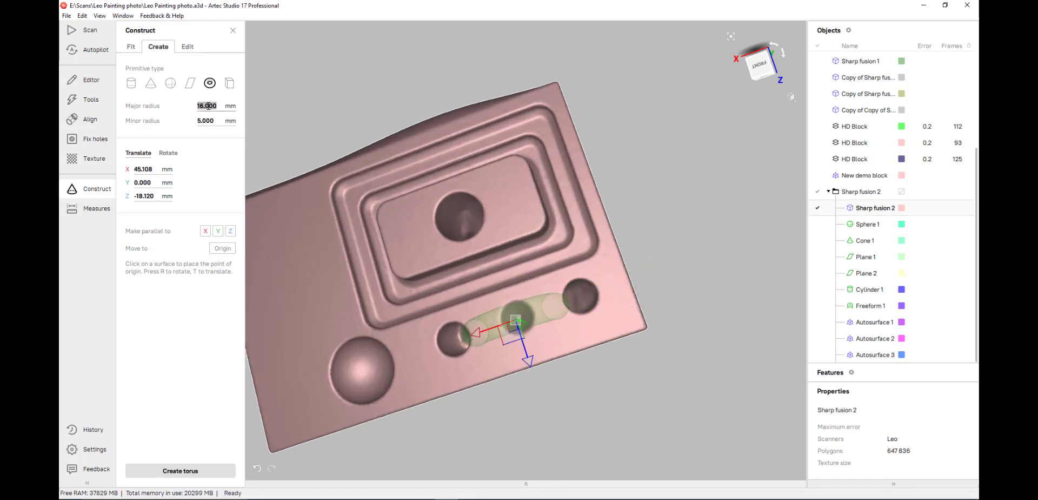
{"action": "type", "text": "20"}
{"action": "key", "text": "Return"}
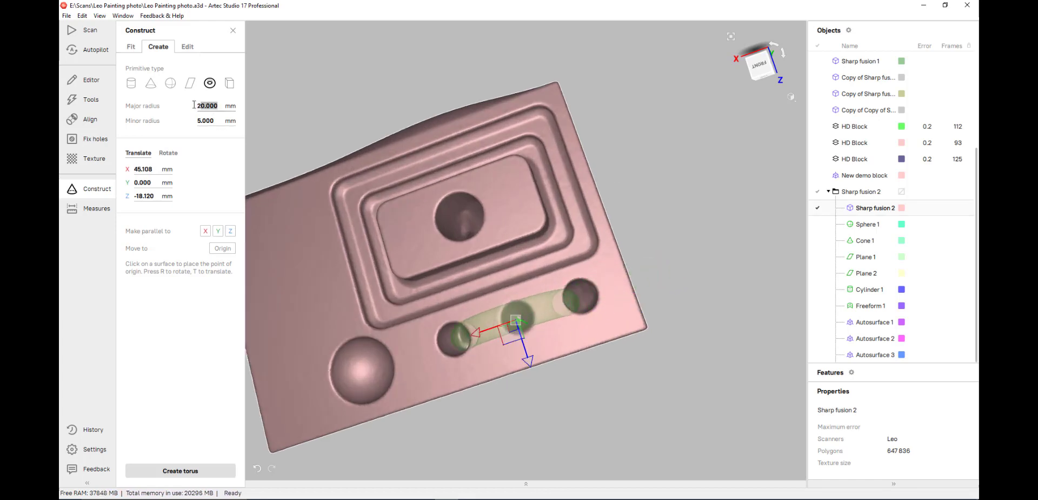
{"action": "type", "text": "26"}
{"action": "key", "text": "Return"}
{"action": "left_click_drag", "start_coordinate": [311, 191], "coordinate": [332, 200]}
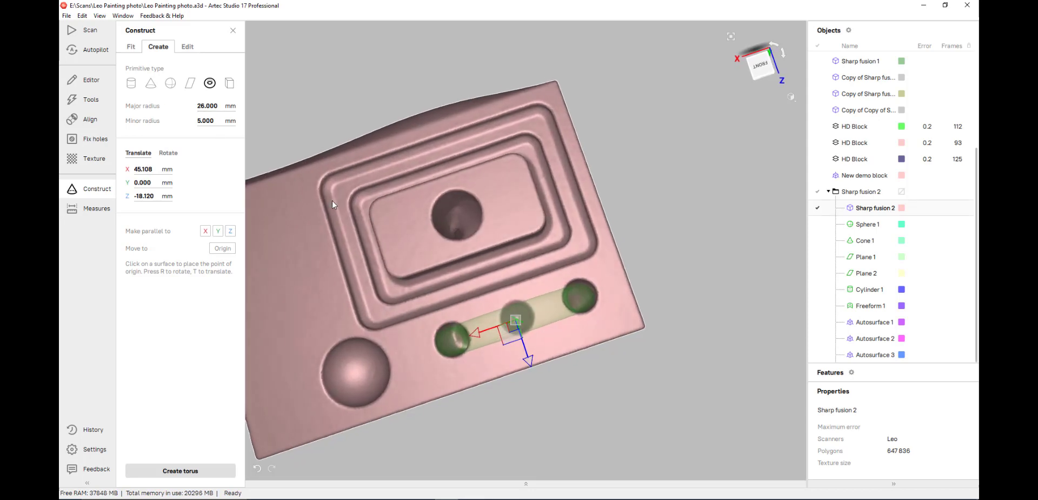
{"action": "left_click", "coordinate": [198, 120]}
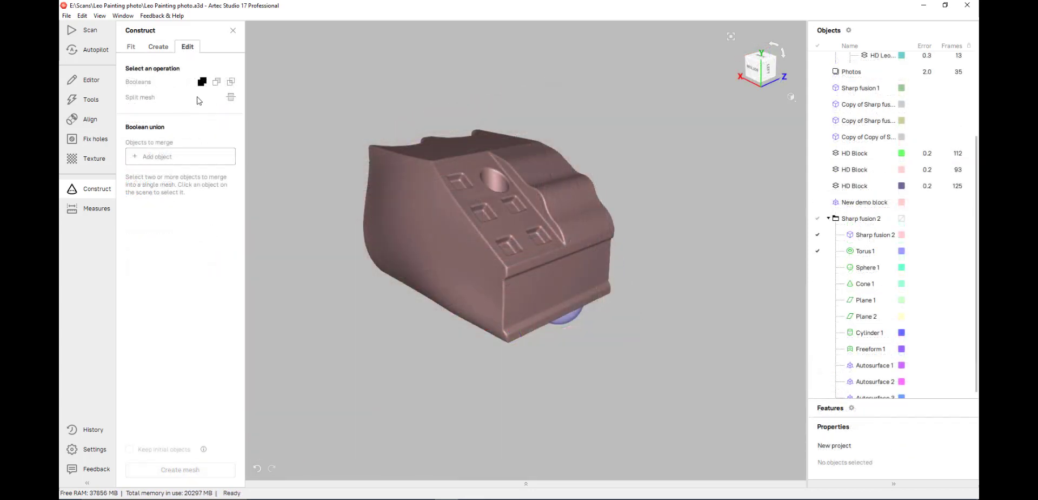
{"action": "left_click", "coordinate": [818, 300]}
{"action": "left_click", "coordinate": [818, 317]}
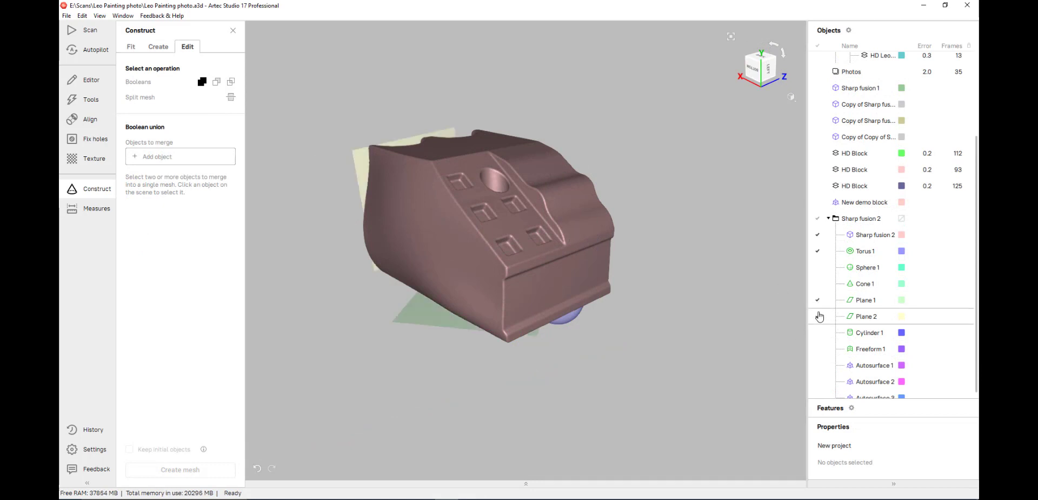
{"action": "left_click", "coordinate": [818, 317]}
{"action": "left_click", "coordinate": [818, 299]}
Create a 100 × 100 mm plane cutting through the block at Z -49.790 mm
{"action": "left_click", "coordinate": [153, 48]}
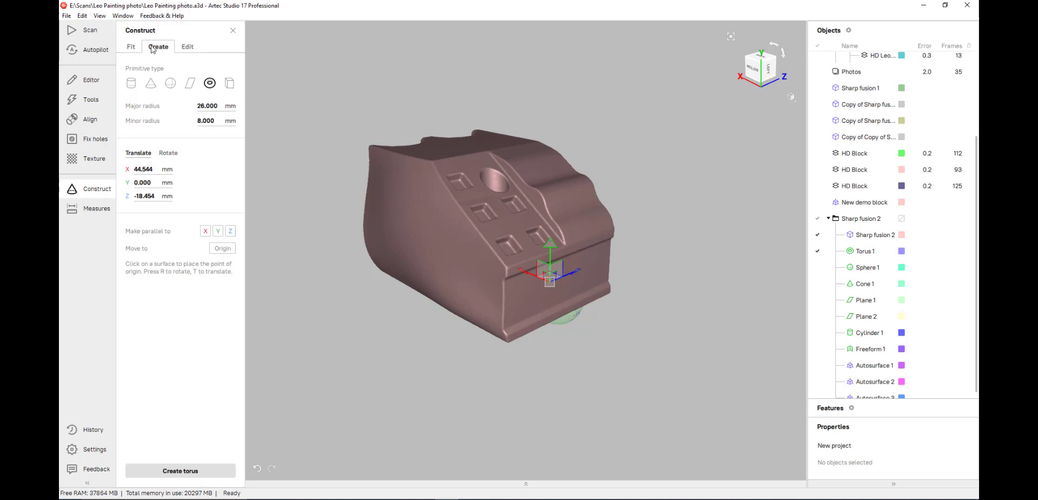
{"action": "left_click", "coordinate": [190, 84]}
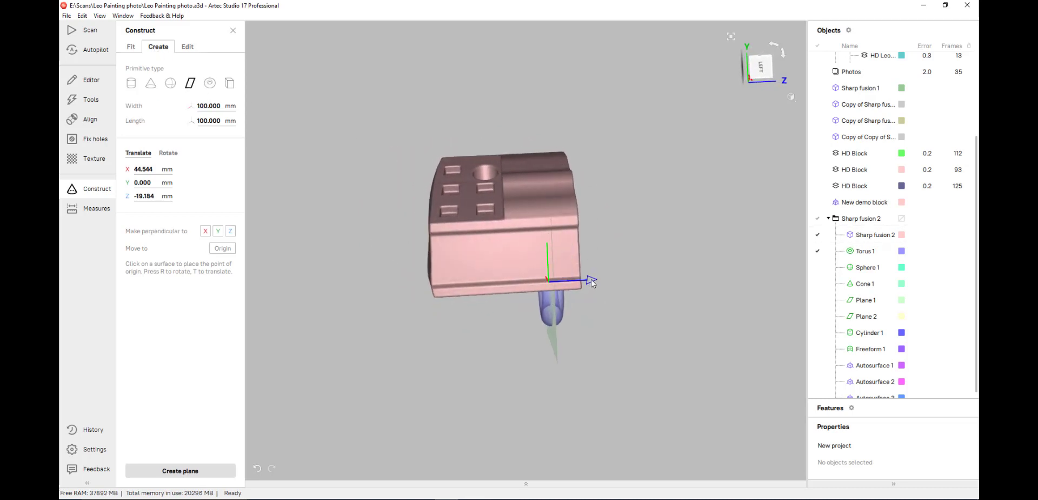
{"action": "left_click_drag", "start_coordinate": [592, 283], "coordinate": [554, 285]}
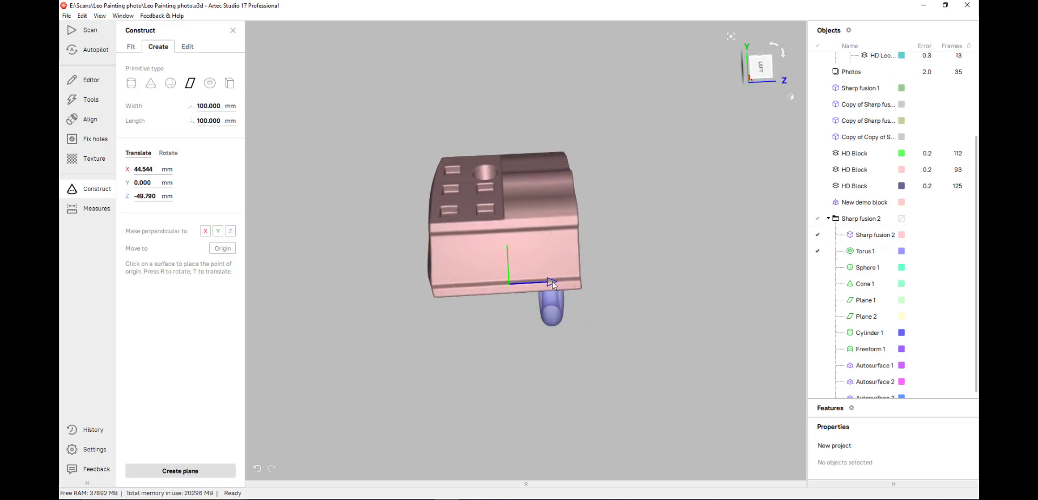
{"action": "left_click", "coordinate": [182, 470]}
Split the Sharp fusion 2 mesh using the newly created plane as the cutting plane
{"action": "left_click_drag", "start_coordinate": [356, 346], "coordinate": [440, 351]}
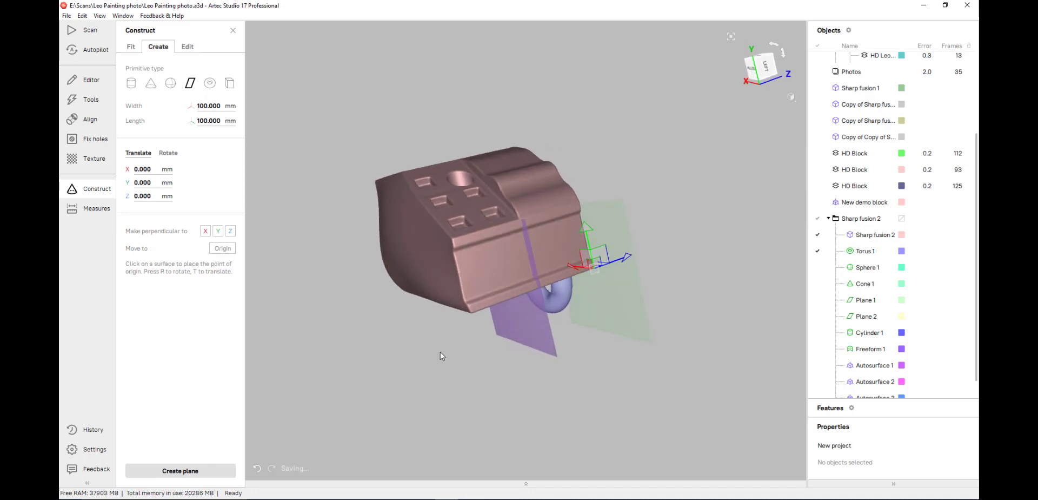
{"action": "left_click", "coordinate": [188, 47]}
{"action": "left_click", "coordinate": [231, 101]}
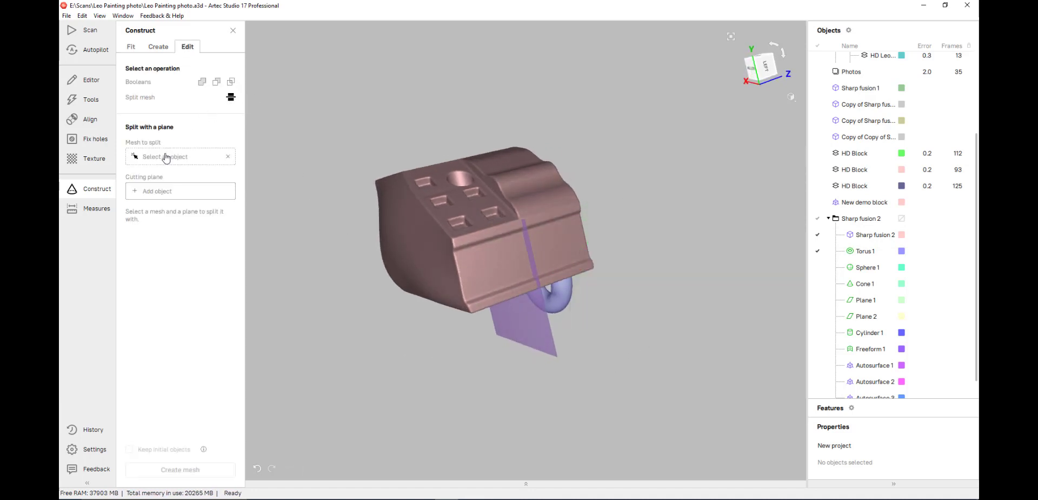
{"action": "left_click", "coordinate": [399, 203]}
{"action": "left_click", "coordinate": [530, 326]}
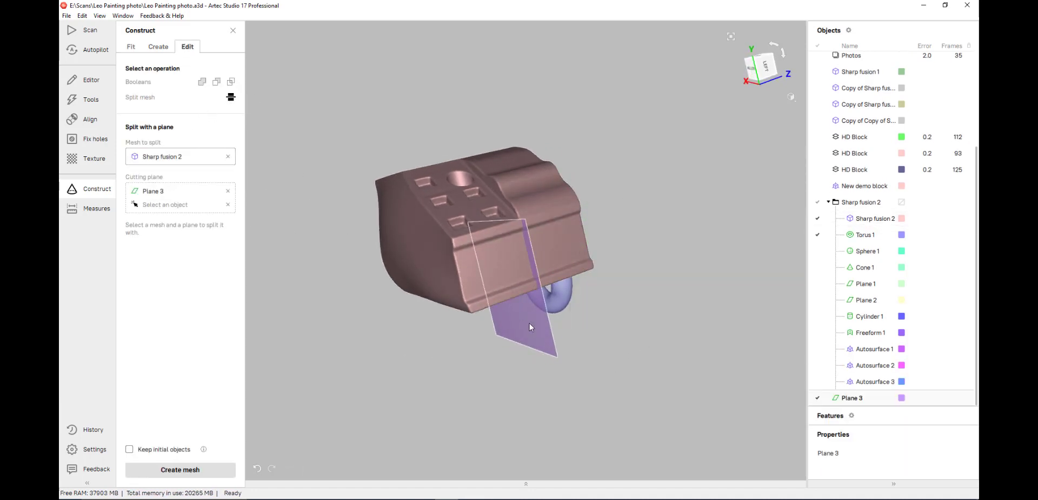
{"action": "left_click", "coordinate": [179, 471]}
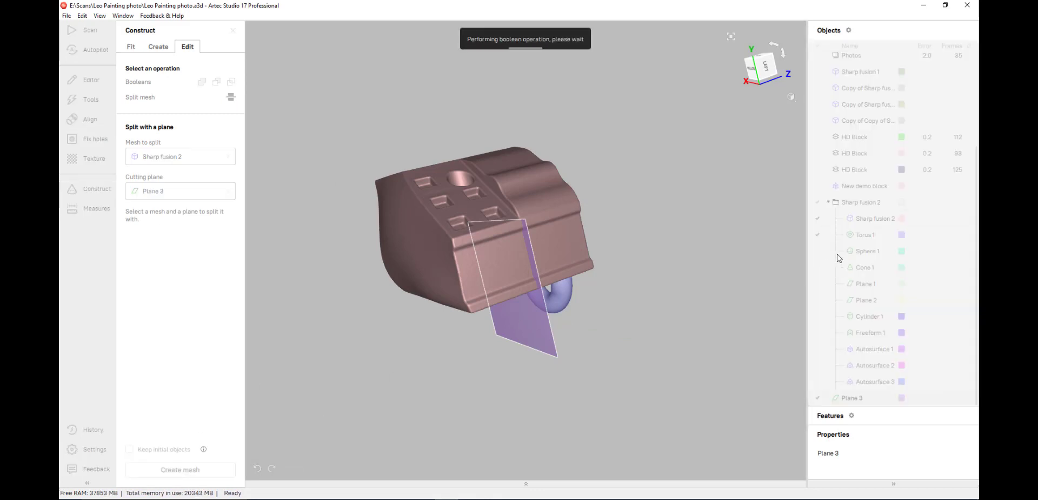
Subtract Cylinder 1 from the Sharp fusion 2 mesh with a boolean subtract and display only the resulting mesh
{"action": "scroll", "coordinate": [838, 257], "scroll_direction": "down", "scroll_amount": 1}
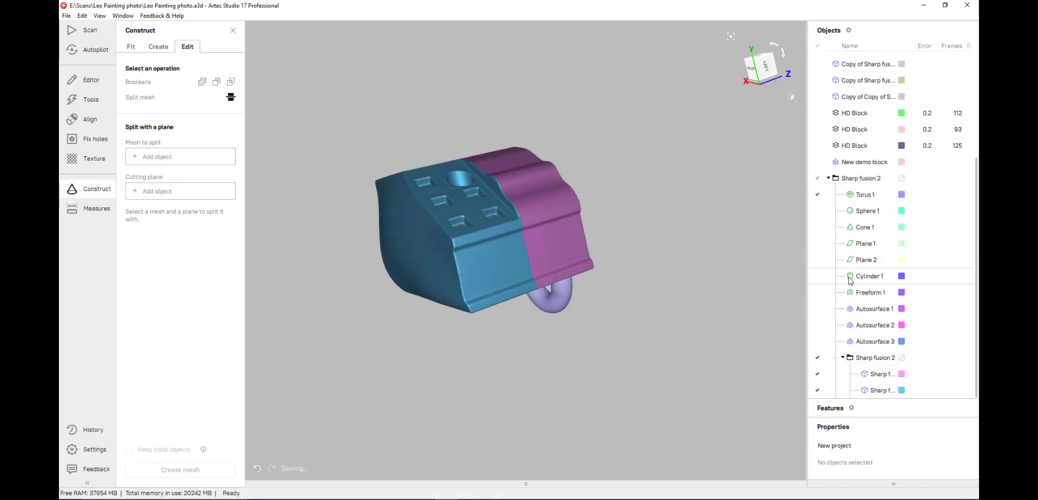
{"action": "left_click", "coordinate": [821, 383]}
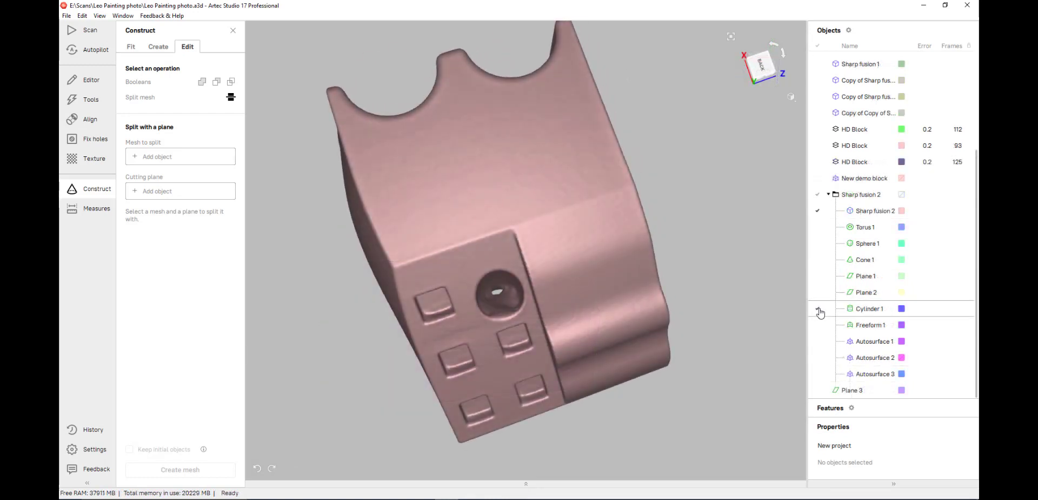
{"action": "left_click", "coordinate": [818, 308]}
{"action": "left_click_drag", "start_coordinate": [665, 254], "coordinate": [431, 212]}
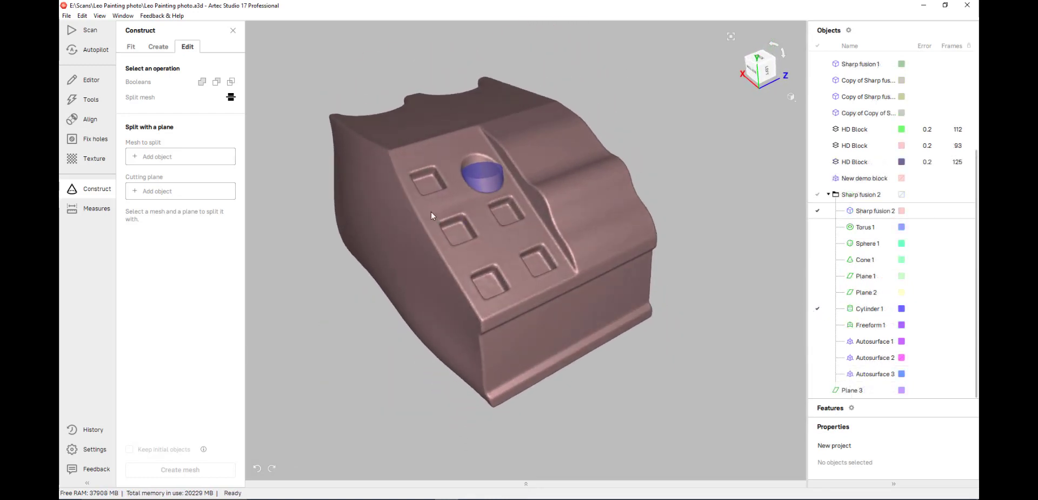
{"action": "left_click", "coordinate": [217, 81]}
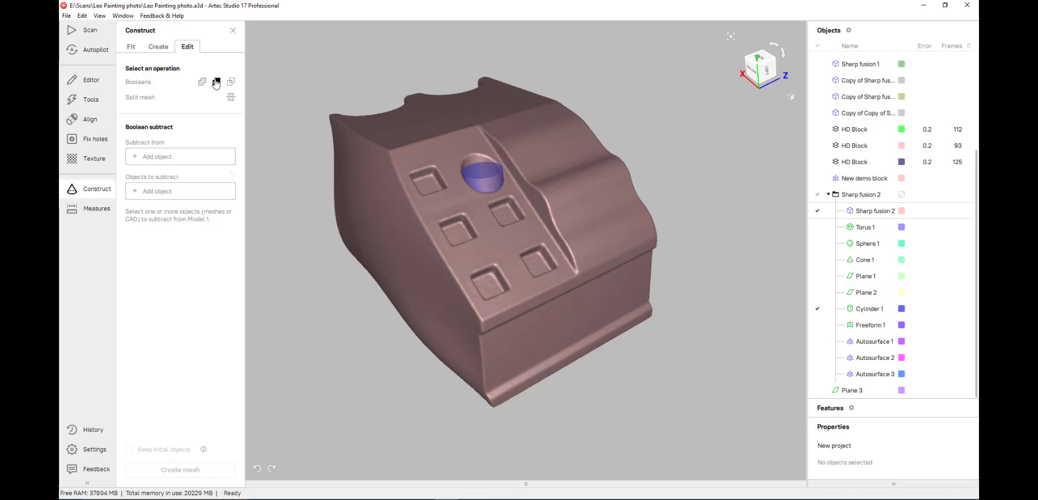
{"action": "left_click", "coordinate": [205, 160]}
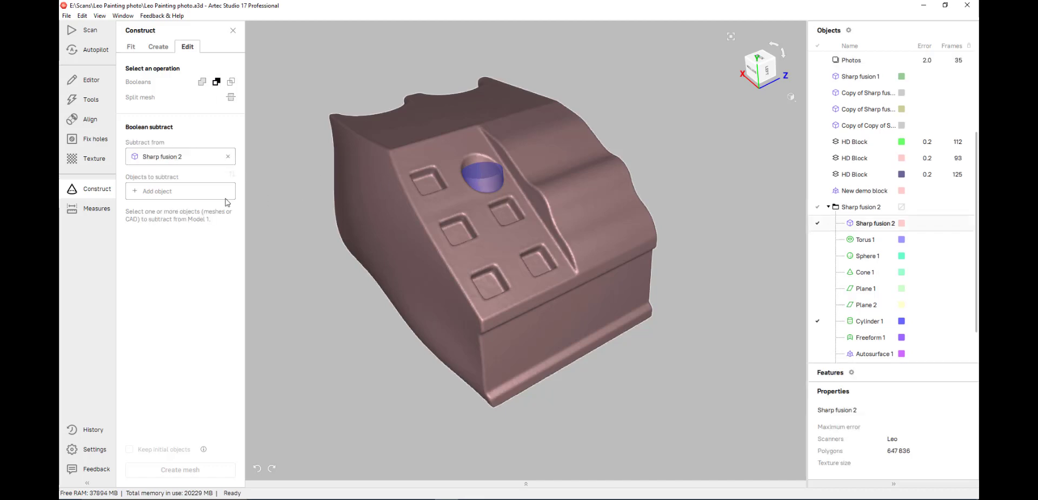
{"action": "left_click", "coordinate": [485, 176]}
{"action": "left_click", "coordinate": [182, 470]}
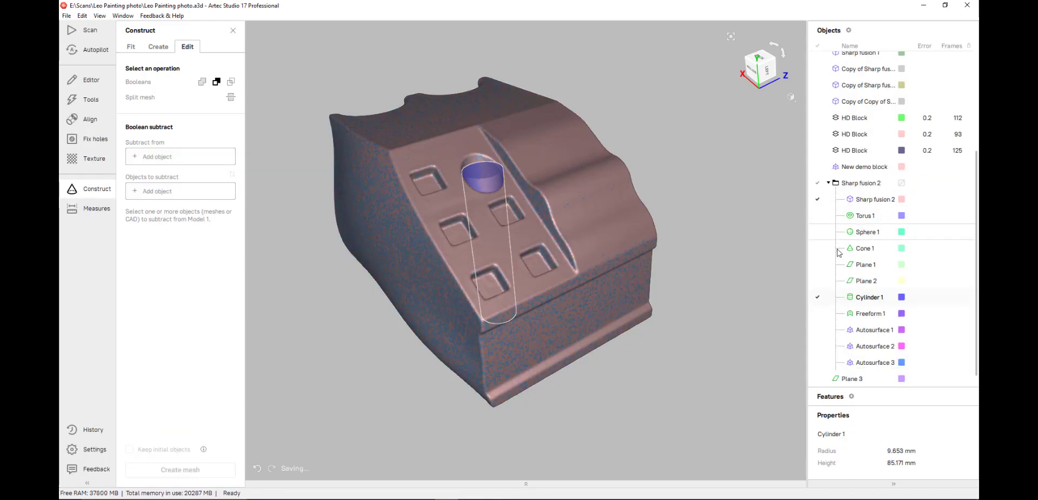
{"action": "left_click", "coordinate": [818, 378]}
{"action": "left_click_drag", "start_coordinate": [568, 154], "coordinate": [520, 83]}
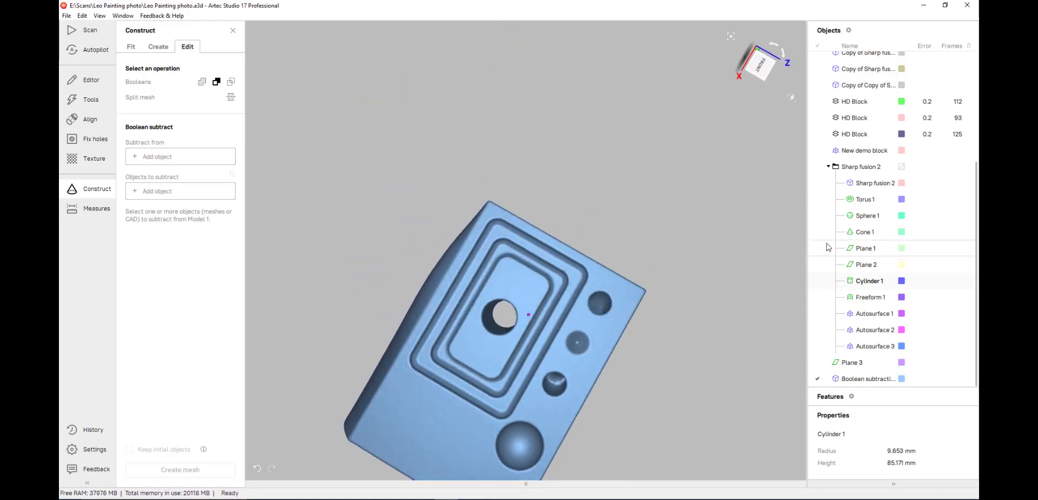
Show Torus 1 and subtract it from the boolean subtraction mesh
{"action": "left_click", "coordinate": [819, 201]}
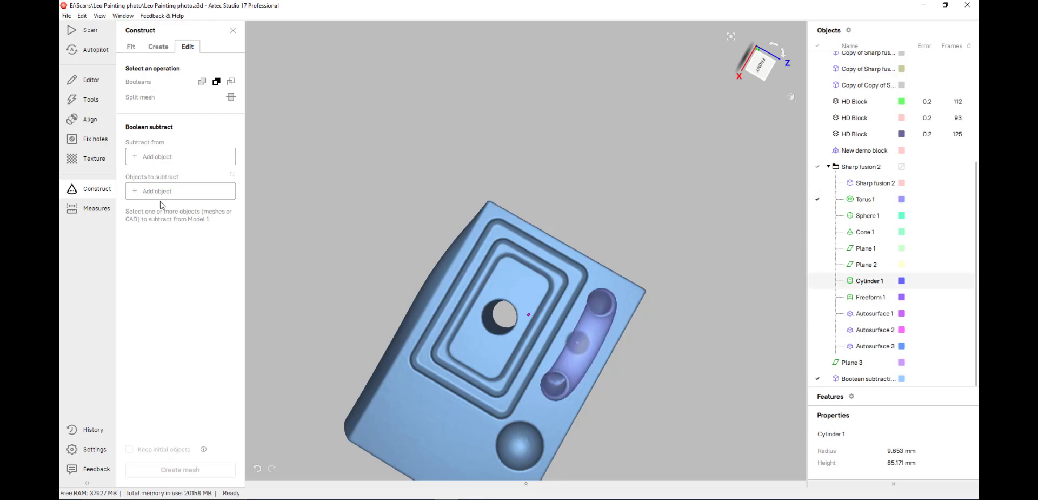
{"action": "left_click_drag", "start_coordinate": [507, 285], "coordinate": [504, 267]}
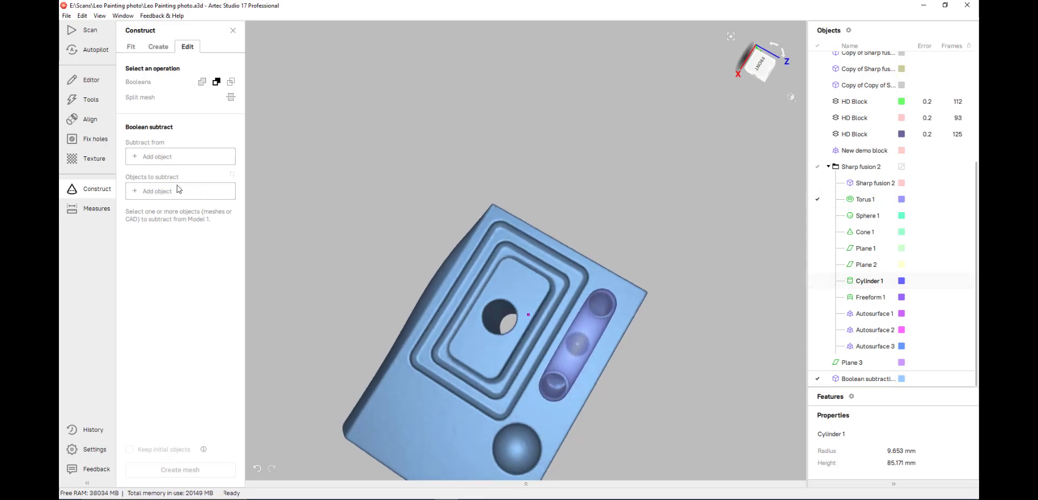
{"action": "left_click", "coordinate": [575, 333]}
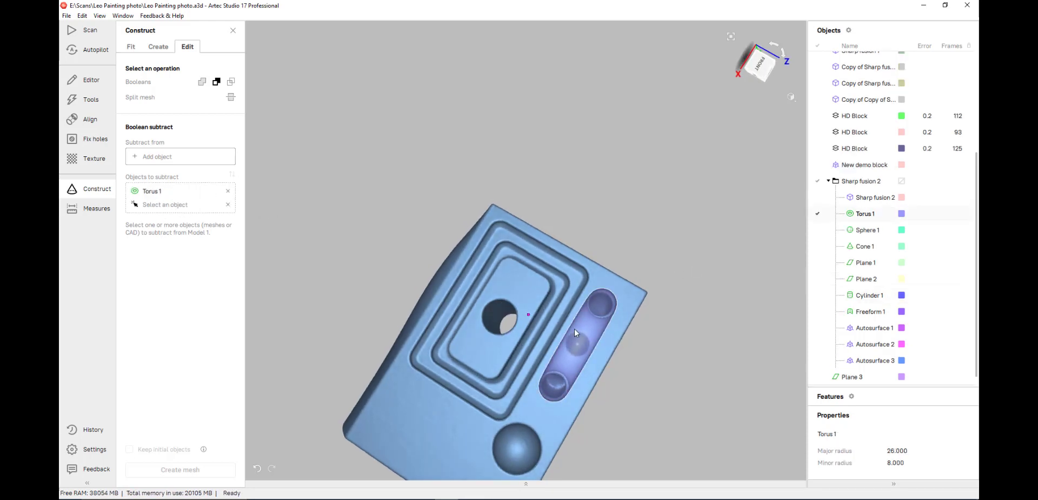
{"action": "left_click", "coordinate": [166, 158]}
{"action": "left_click", "coordinate": [180, 469]}
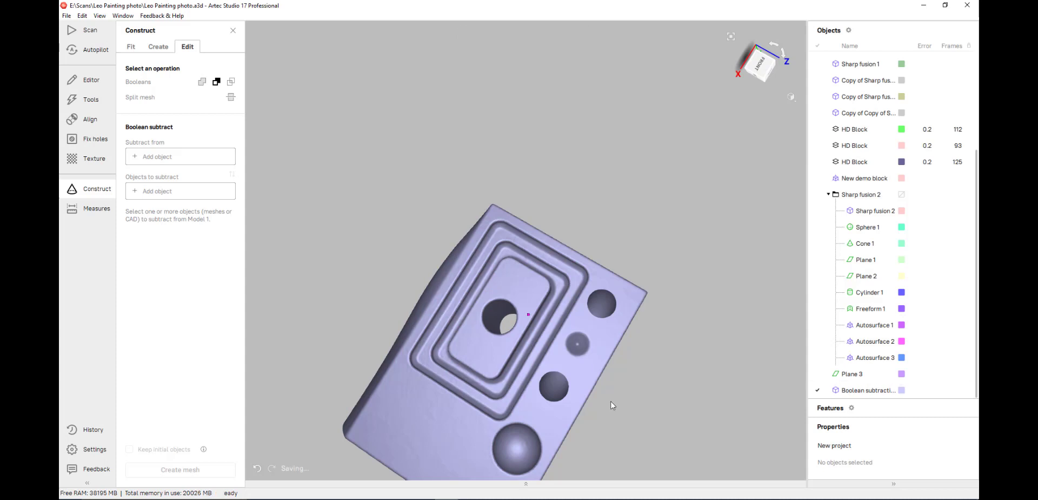
{"action": "left_click_drag", "start_coordinate": [612, 405], "coordinate": [581, 393]}
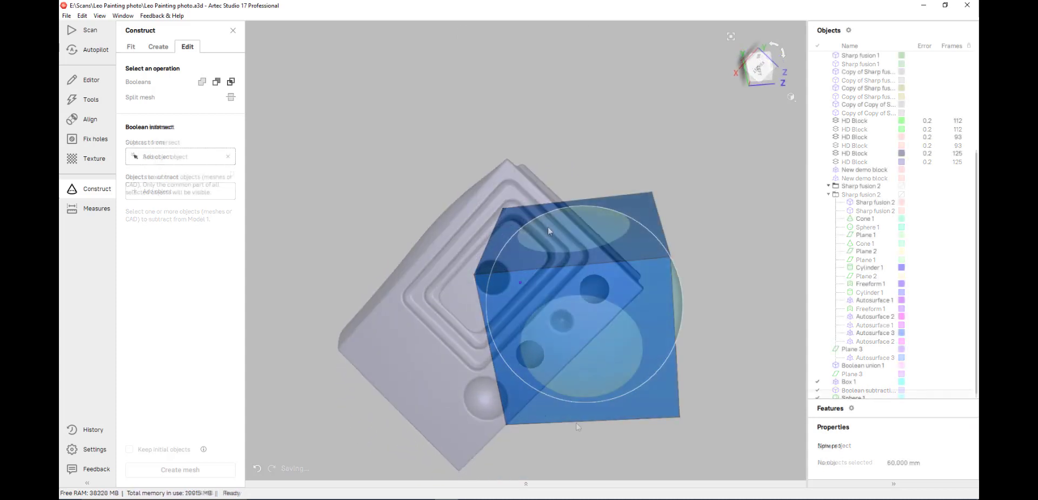
Create a boolean intersection of Box 1 and Sphere 1, keeping only their common part
{"action": "left_click", "coordinate": [513, 219]}
{"action": "left_click", "coordinate": [177, 469]}
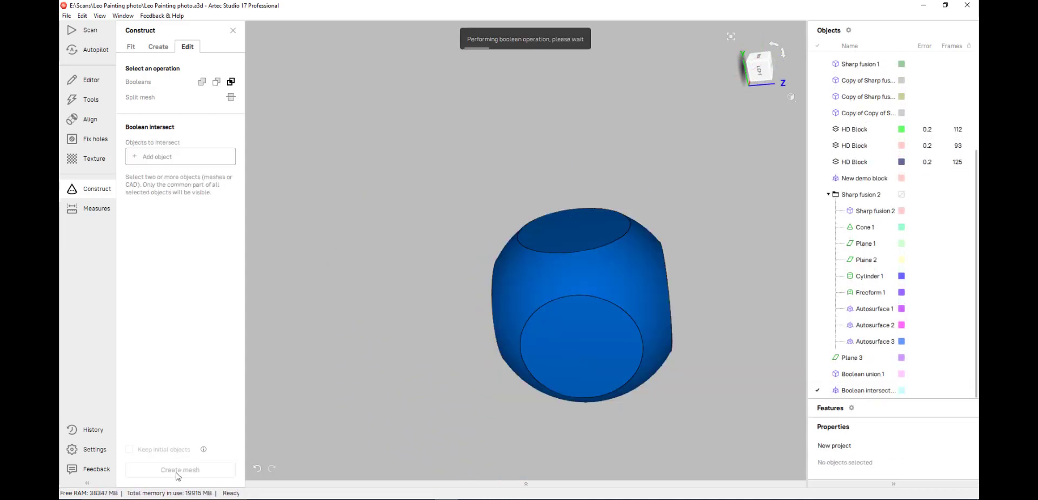
{"action": "left_click_drag", "start_coordinate": [463, 302], "coordinate": [658, 282]}
{"action": "left_click", "coordinate": [839, 390]}
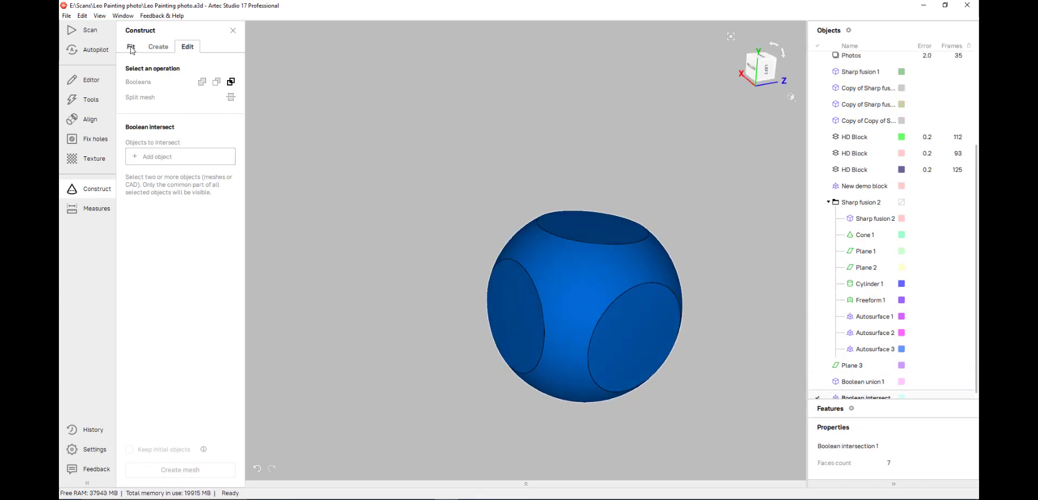
Hide the planes and cylinder, and roughly align Boolean union 1 with XOY using points picked on its flat base
{"action": "left_click", "coordinate": [90, 80]}
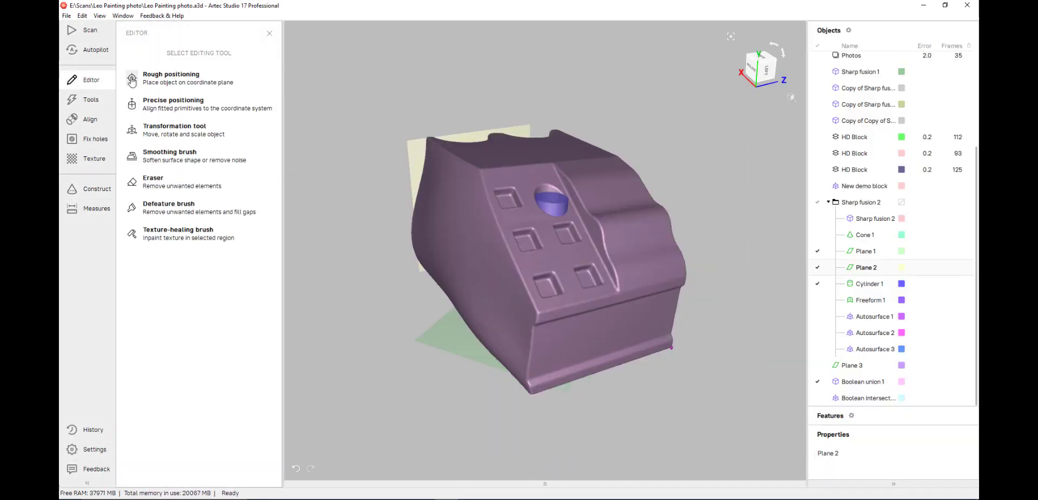
{"action": "left_click", "coordinate": [132, 80]}
{"action": "left_click", "coordinate": [818, 251]}
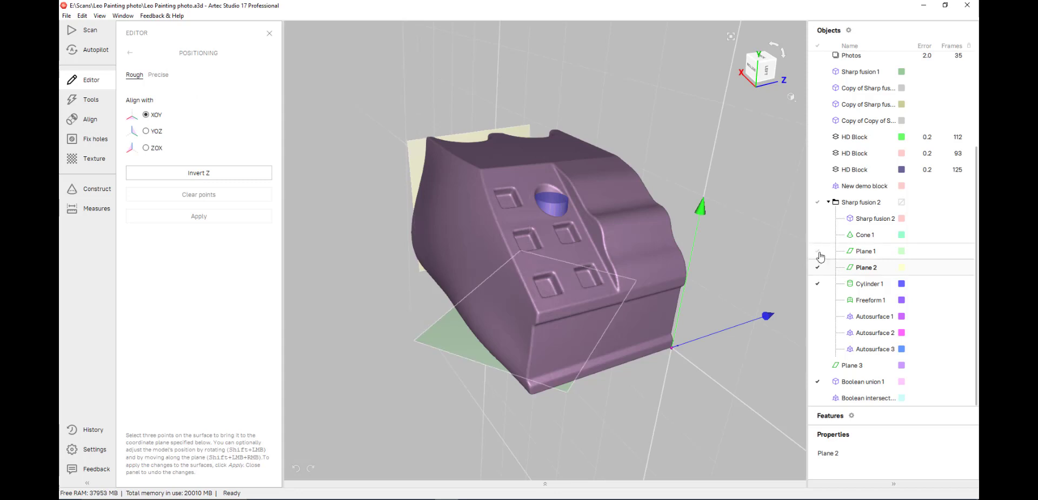
{"action": "left_click", "coordinate": [818, 267]}
{"action": "left_click", "coordinate": [818, 283]}
{"action": "left_click_drag", "start_coordinate": [560, 292], "coordinate": [449, 379]}
{"action": "left_click", "coordinate": [433, 394]}
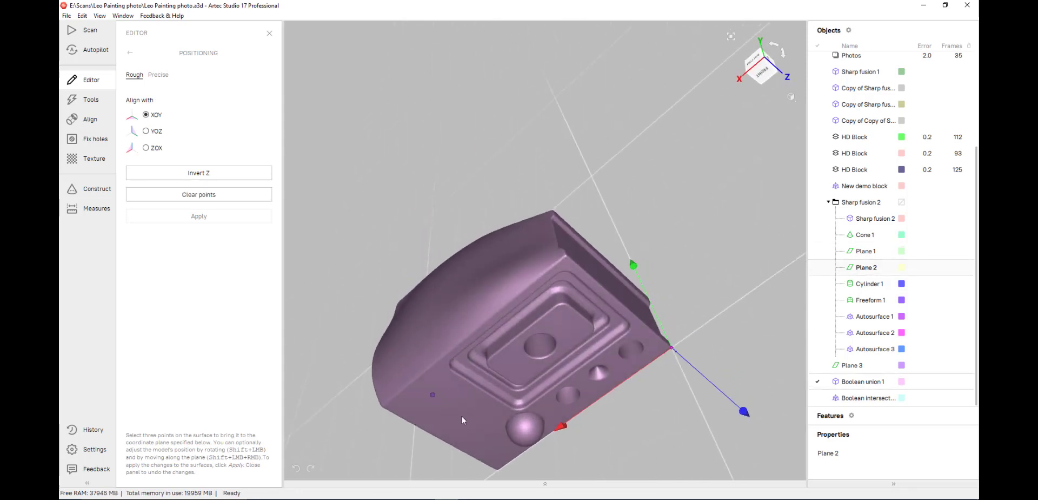
{"action": "left_click", "coordinate": [548, 408]}
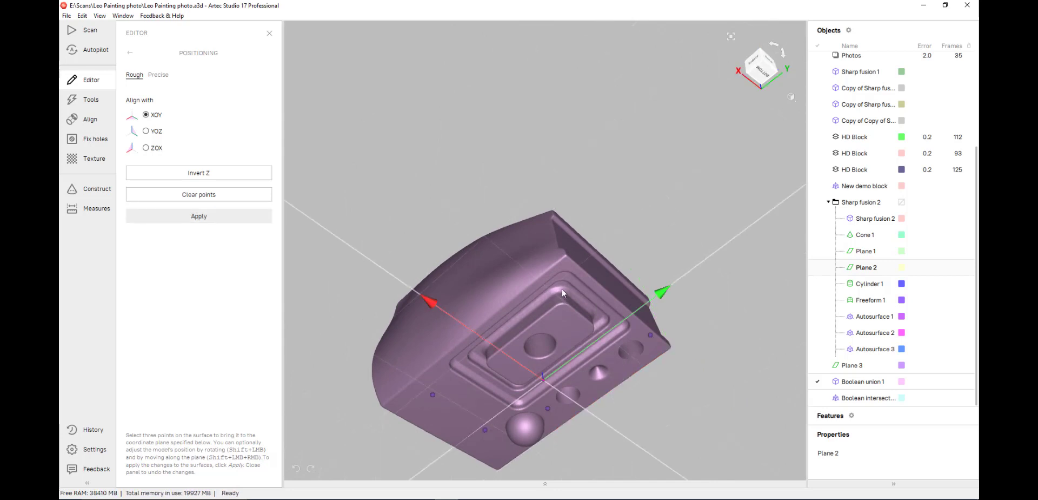
{"action": "left_click", "coordinate": [200, 196]}
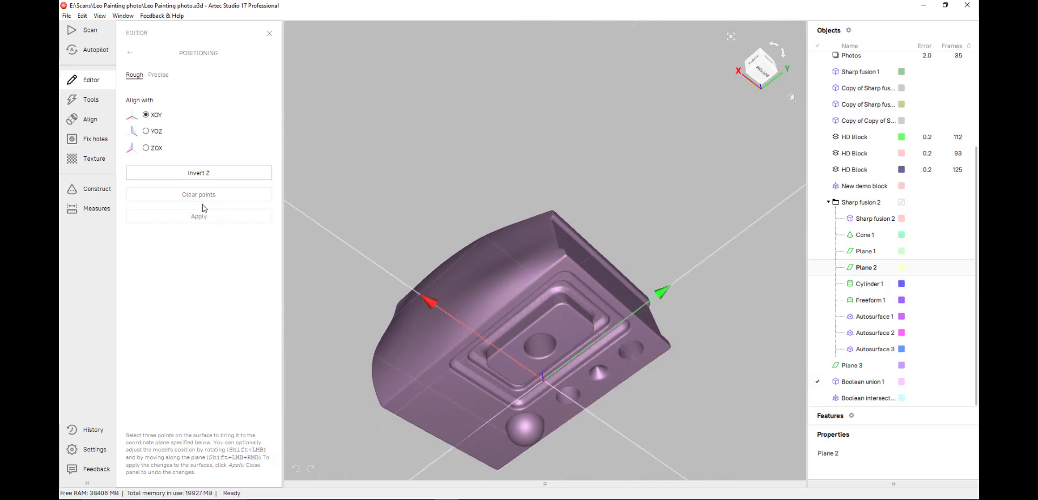
Roughly align Boolean union 1 with YOZ using three points on the face with the two cylindrical recesses
{"action": "left_click_drag", "start_coordinate": [451, 151], "coordinate": [698, 211]}
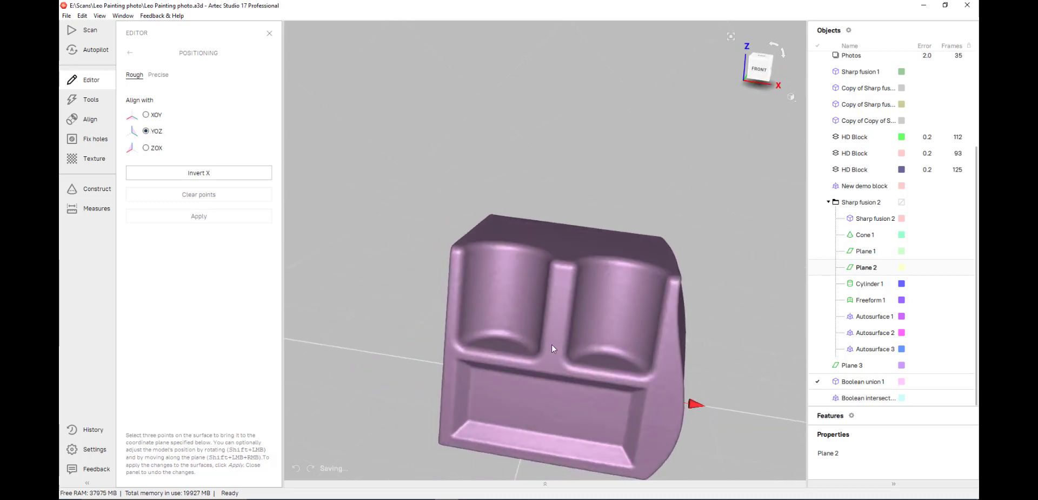
{"action": "left_click", "coordinate": [450, 368]}
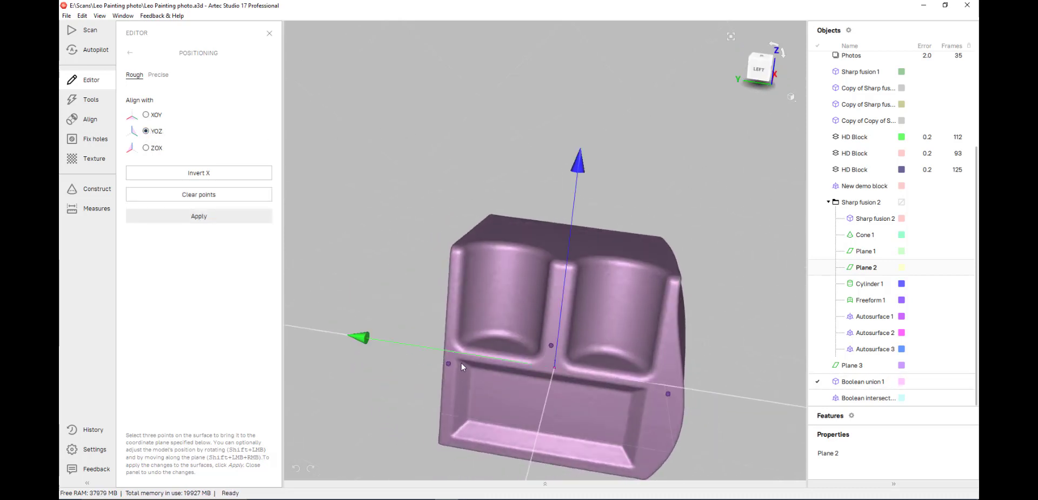
{"action": "left_click", "coordinate": [212, 219]}
{"action": "left_click_drag", "start_coordinate": [575, 368], "coordinate": [435, 353]}
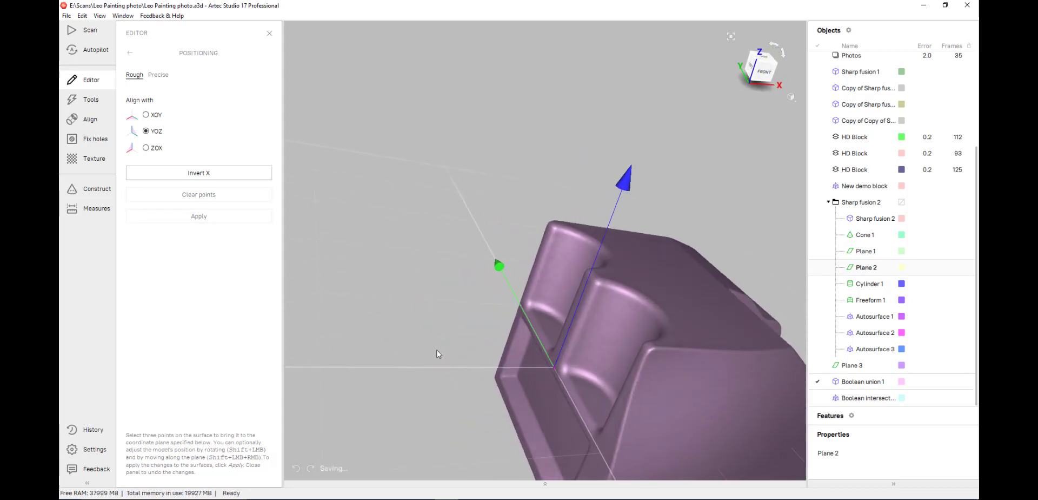
Move Cylinder 1 to the origin with precise positioning, applied to all objects in parent groups
{"action": "left_click", "coordinate": [157, 75]}
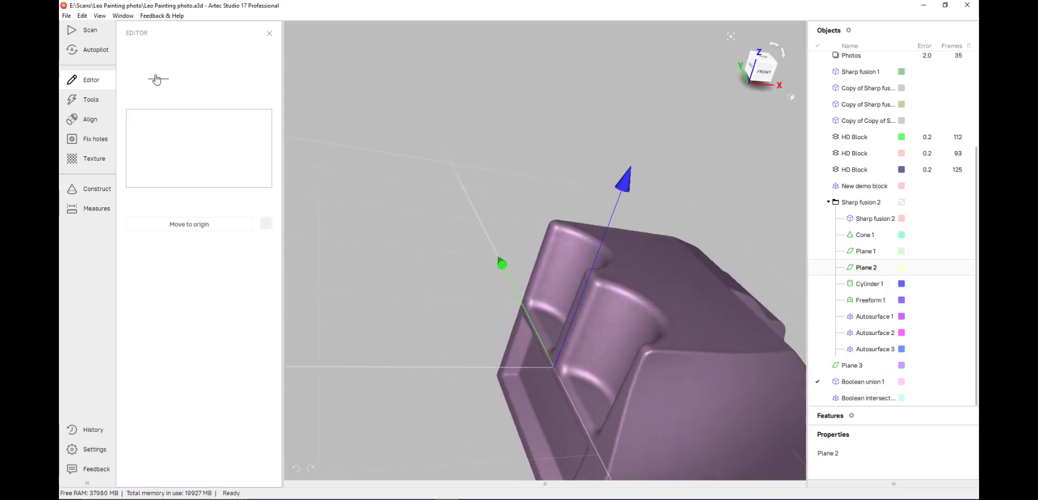
{"action": "left_click", "coordinate": [128, 55]}
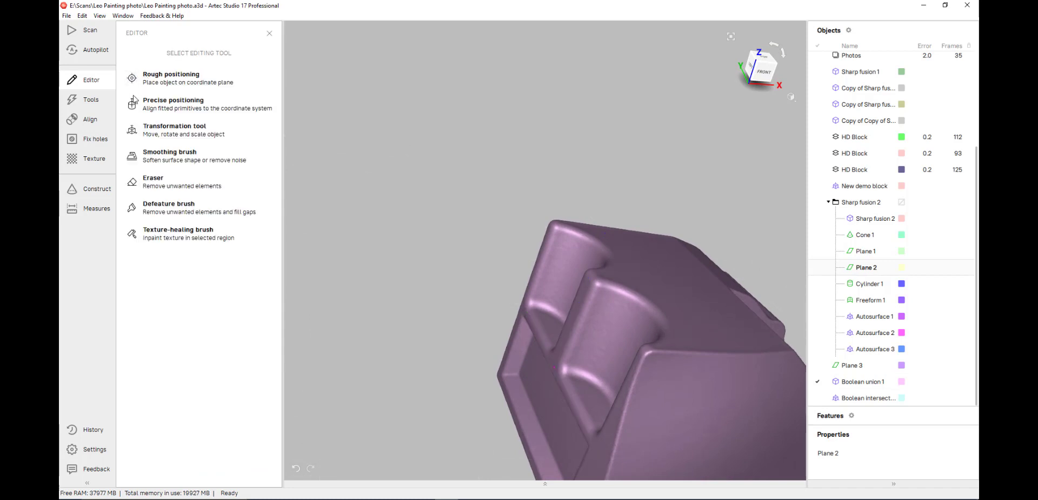
{"action": "left_click", "coordinate": [133, 106]}
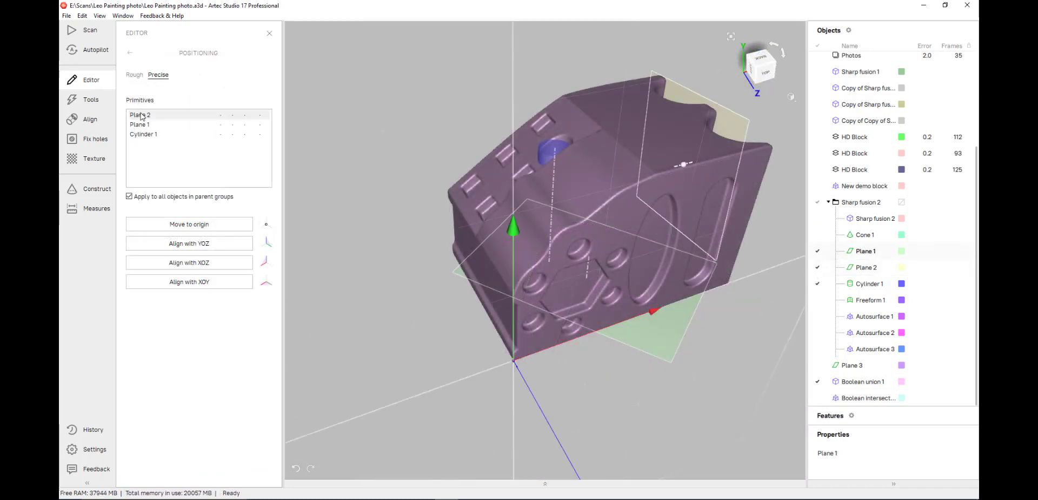
{"action": "left_click", "coordinate": [142, 116]}
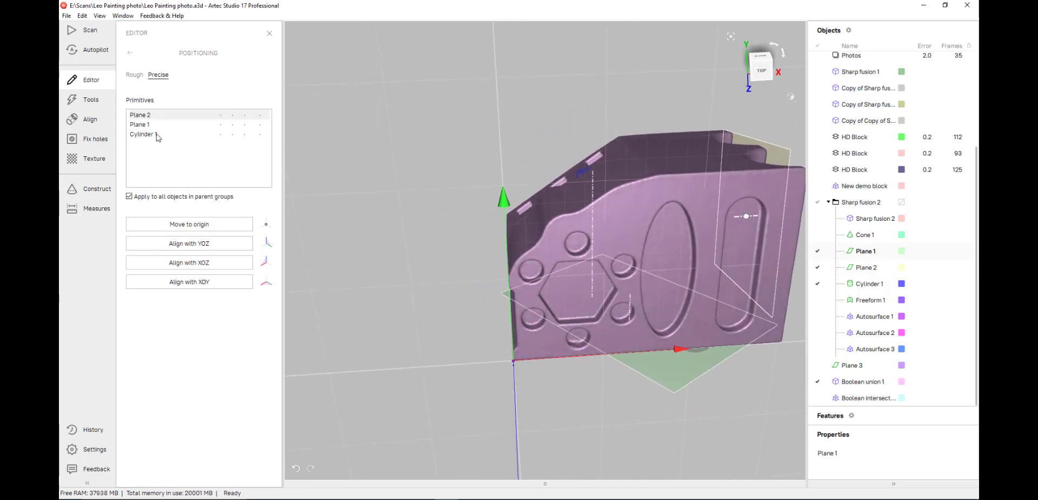
{"action": "left_click", "coordinate": [148, 128]}
{"action": "left_click", "coordinate": [146, 134]}
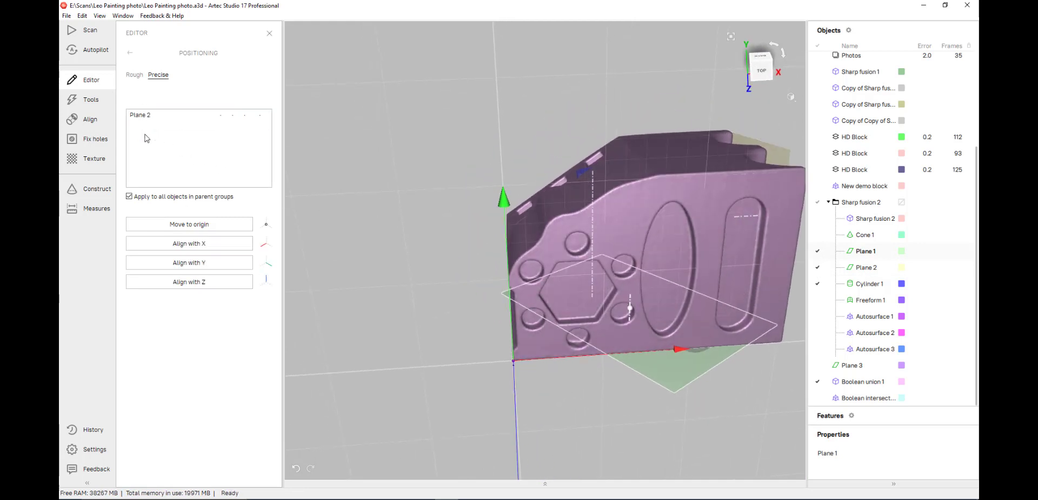
{"action": "left_click", "coordinate": [192, 224]}
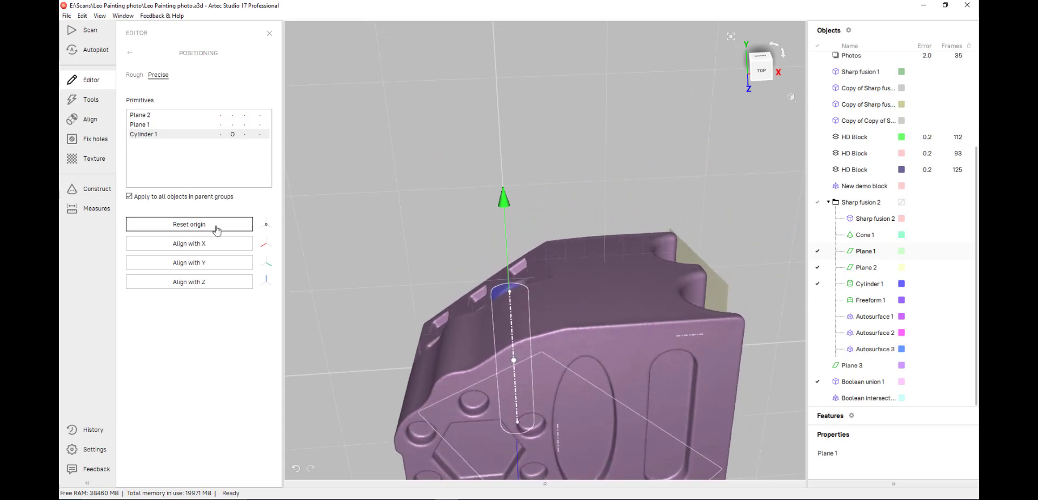
{"action": "left_click_drag", "start_coordinate": [518, 309], "coordinate": [409, 136]}
Align Plane 1 with XOY at the origin as the primary alignment and invert its direction
{"action": "left_click", "coordinate": [139, 125]}
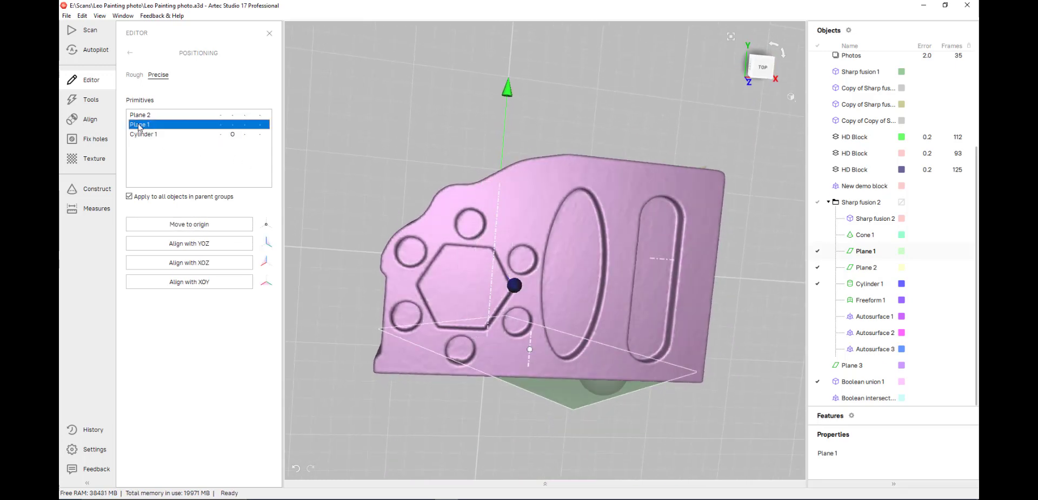
{"action": "left_click", "coordinate": [193, 283]}
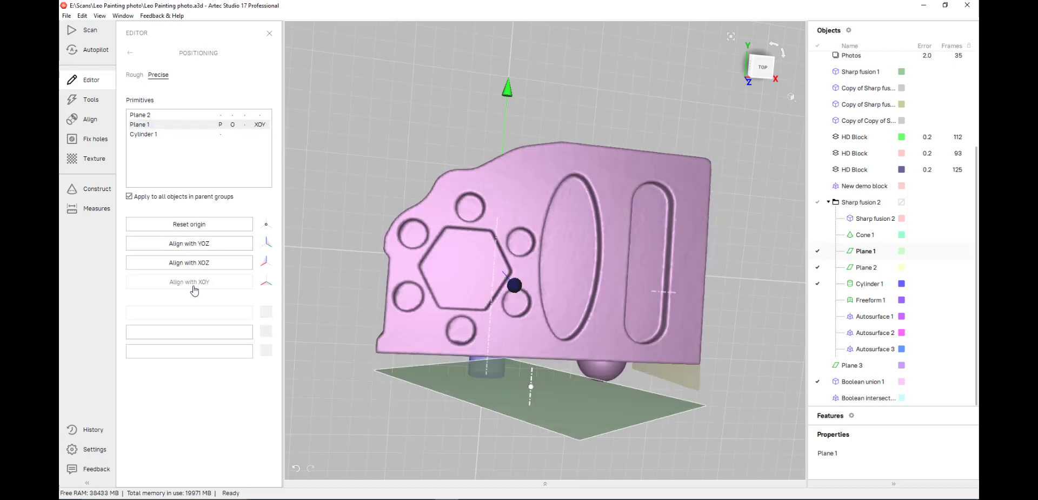
{"action": "left_click_drag", "start_coordinate": [541, 179], "coordinate": [701, 275]}
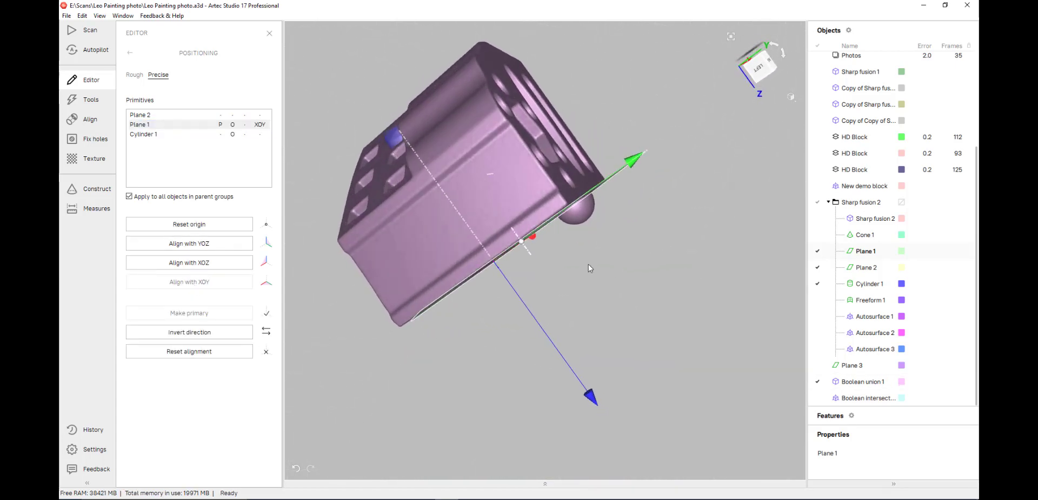
{"action": "left_click", "coordinate": [266, 334]}
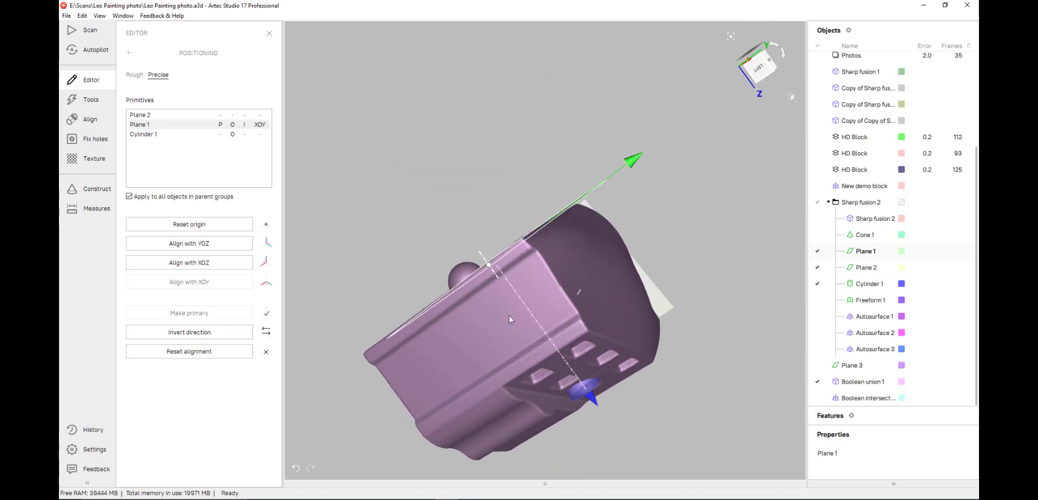
{"action": "left_click_drag", "start_coordinate": [602, 278], "coordinate": [501, 86]}
Scale Boolean union 1 to 1.028 with the Transformation tool's scaling mode
{"action": "left_click", "coordinate": [88, 82]}
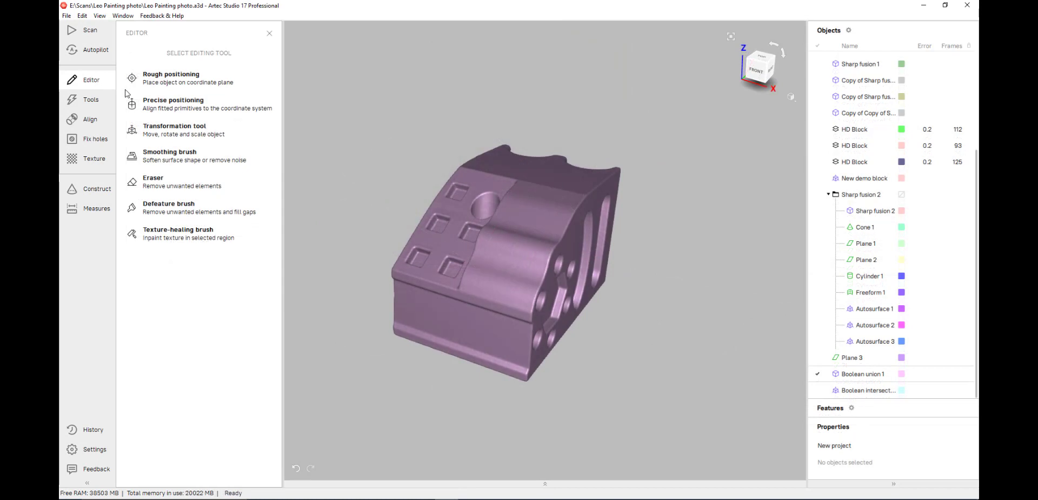
{"action": "left_click", "coordinate": [132, 131]}
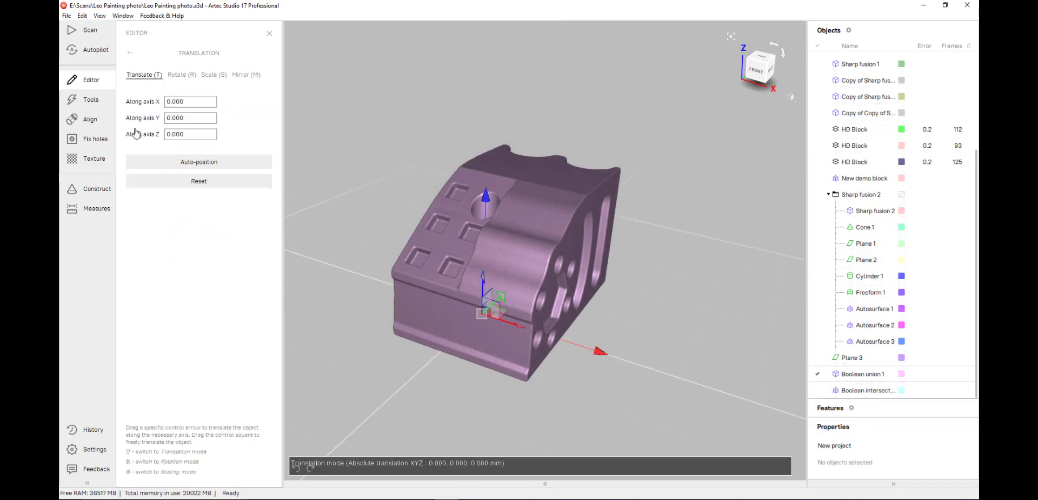
{"action": "left_click", "coordinate": [212, 76]}
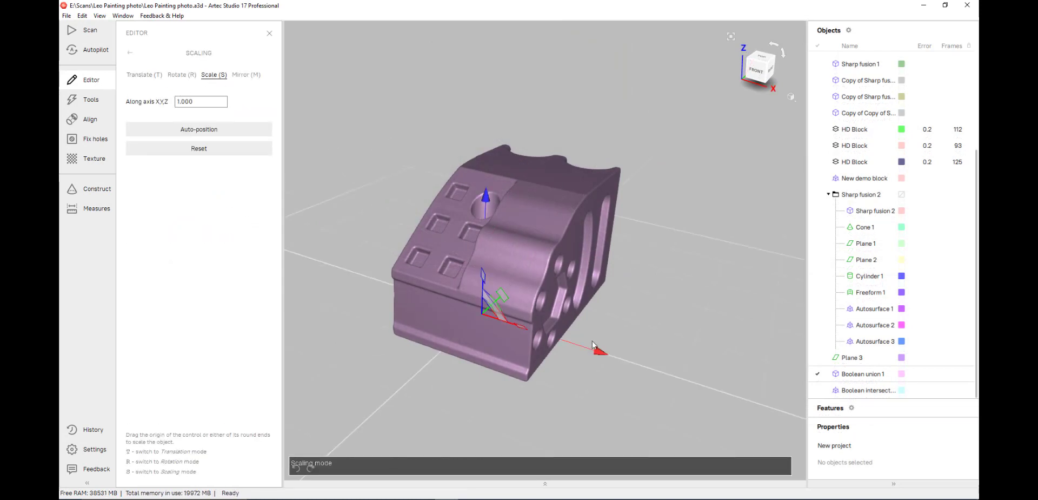
{"action": "left_click_drag", "start_coordinate": [600, 352], "coordinate": [612, 355]}
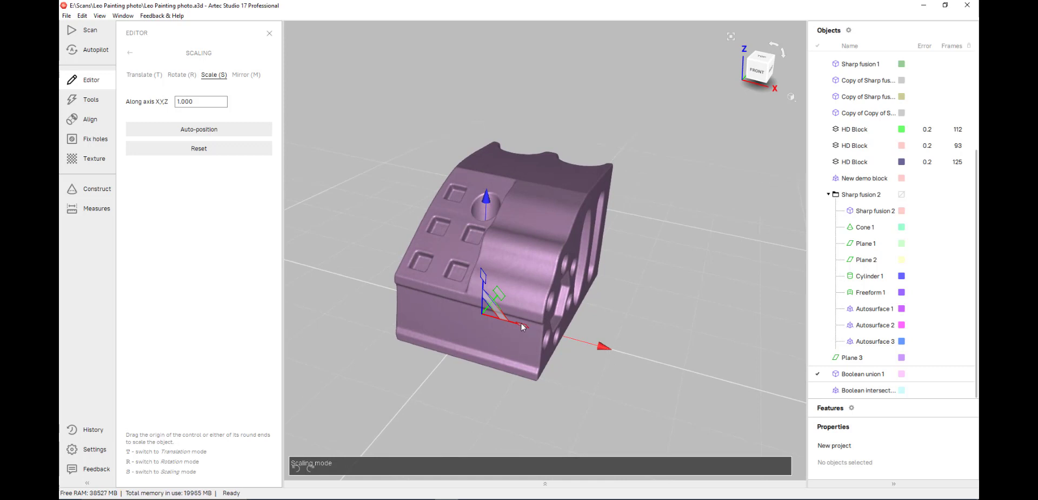
{"action": "mouse_move", "coordinate": [523, 323]}
{"action": "left_mouse_down"}
{"action": "mouse_move", "coordinate": [535, 325]}
{"action": "mouse_move", "coordinate": [515, 323]}
{"action": "mouse_move", "coordinate": [524, 323]}
{"action": "left_mouse_up"}
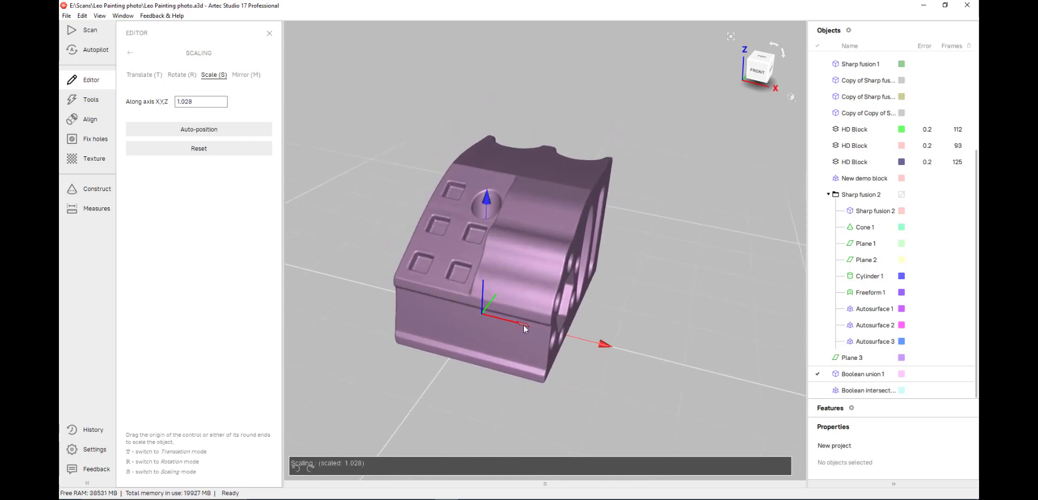
Try mirroring Boolean union 1 along the Y axis and back, and along the X axis and back, and leave the tool
{"action": "left_click", "coordinate": [244, 78]}
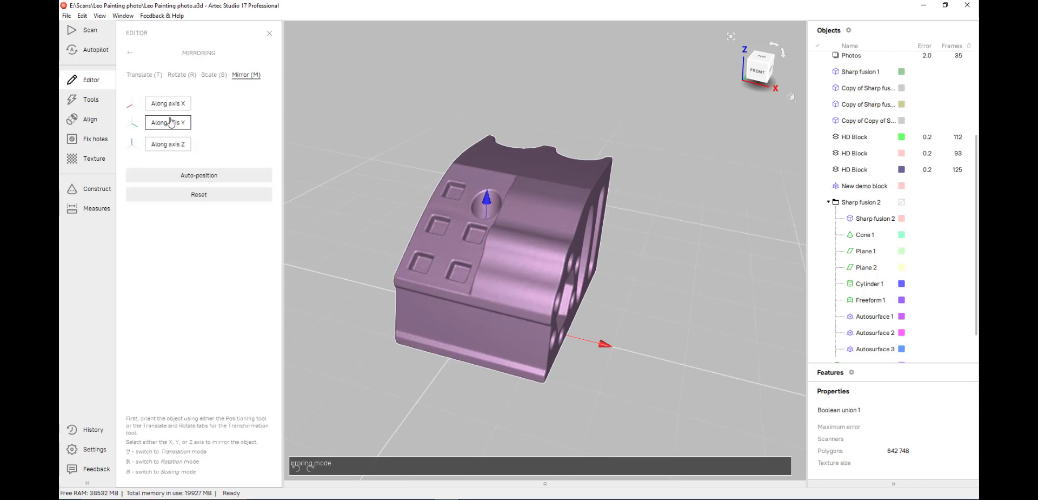
{"action": "left_click", "coordinate": [169, 124]}
{"action": "left_click", "coordinate": [169, 123]}
{"action": "left_click", "coordinate": [170, 103]}
{"action": "left_click", "coordinate": [173, 108]}
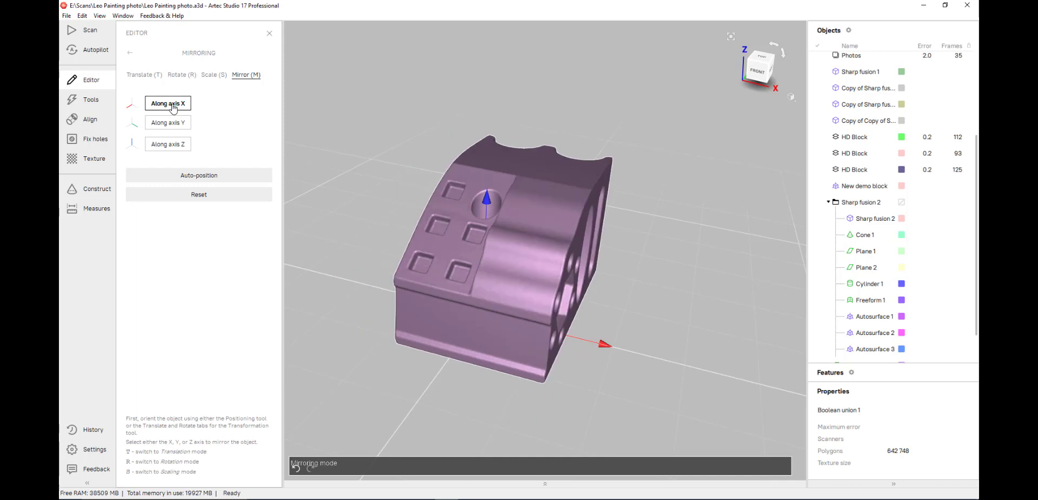
{"action": "left_click", "coordinate": [173, 107]}
{"action": "left_click", "coordinate": [173, 108]}
{"action": "left_click", "coordinate": [131, 54]}
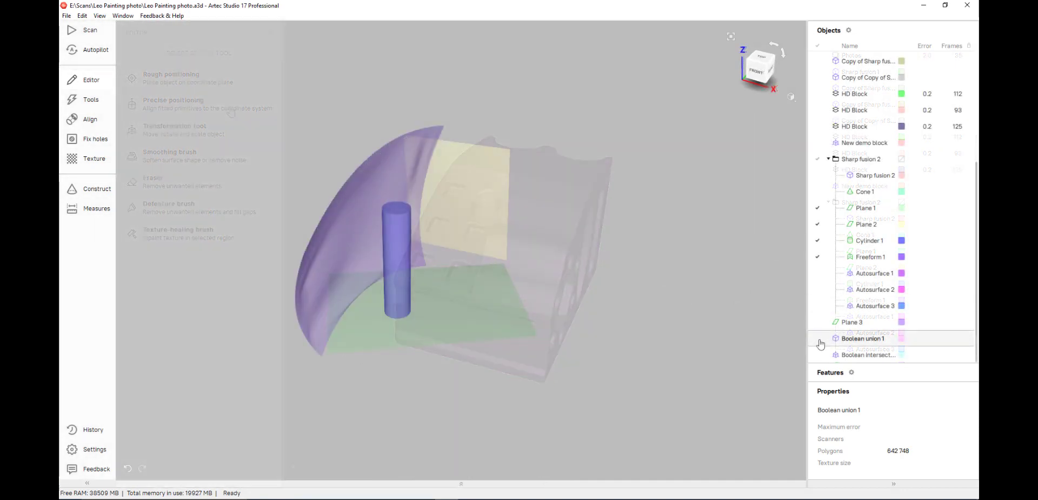
Start a merged CAD export of the visible planes, cylinder and freeform, review the available file formats, and cancel it
{"action": "left_click", "coordinate": [67, 15]}
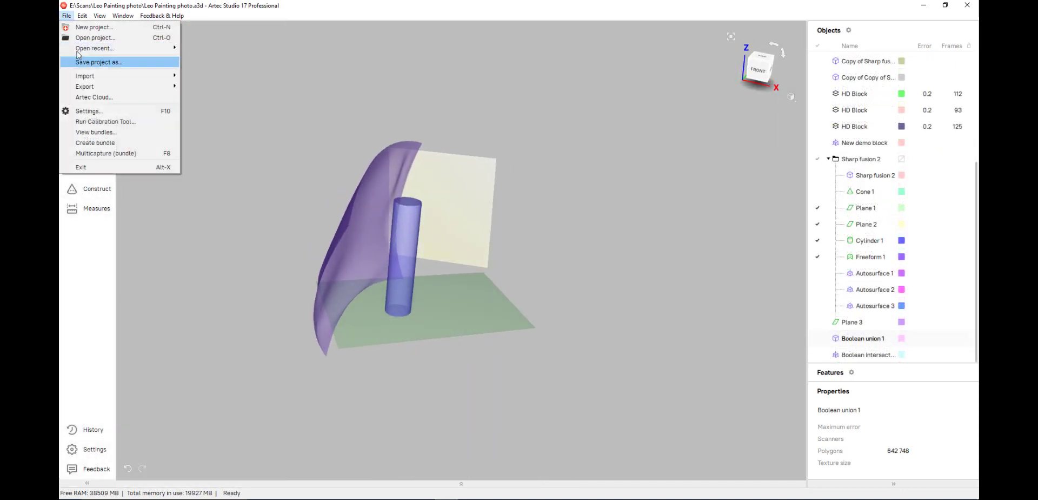
{"action": "mouse_move", "coordinate": [92, 87]}
{"action": "left_click", "coordinate": [220, 130]}
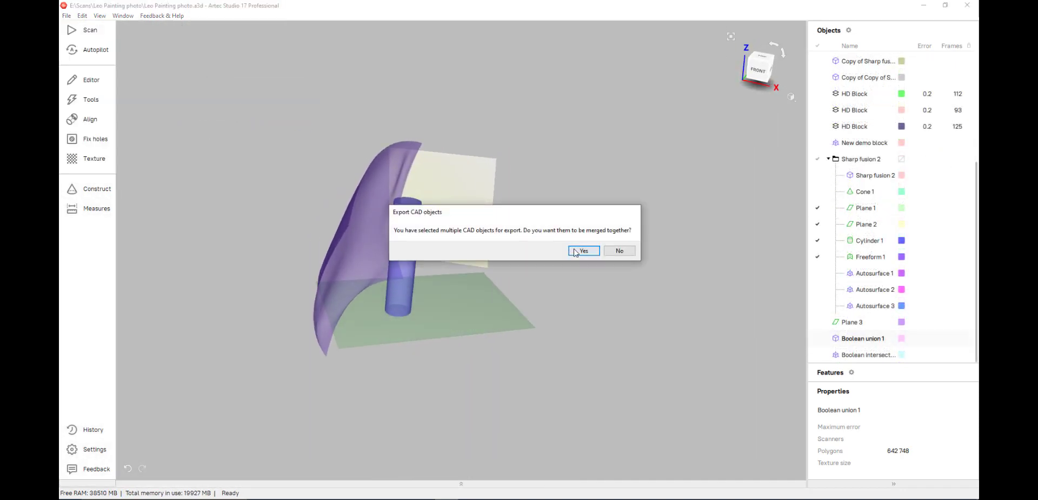
{"action": "left_click", "coordinate": [584, 251]}
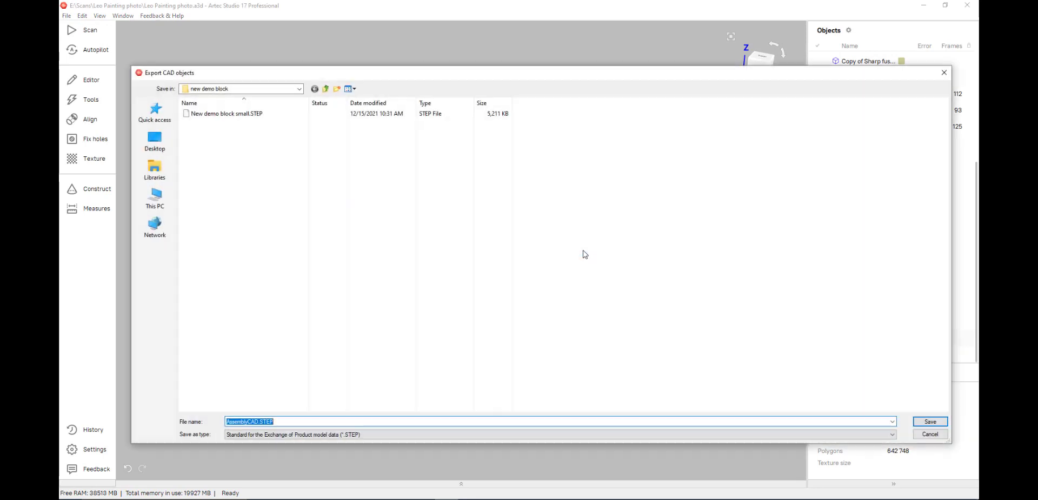
{"action": "left_click", "coordinate": [318, 434]}
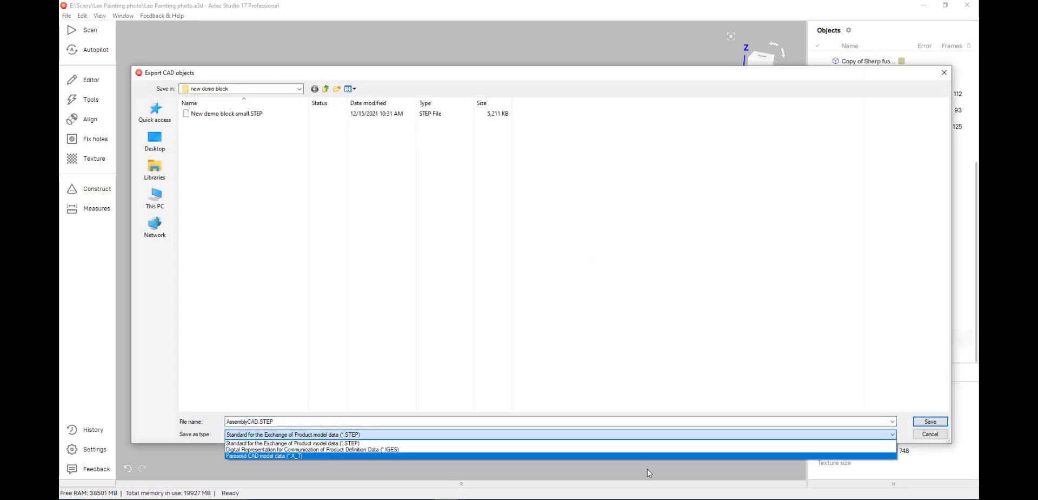
{"action": "left_click", "coordinate": [930, 434]}
Show only Autosurface 3, start its CAD export to review the available file formats, and cancel it
{"action": "left_click", "coordinate": [819, 306]}
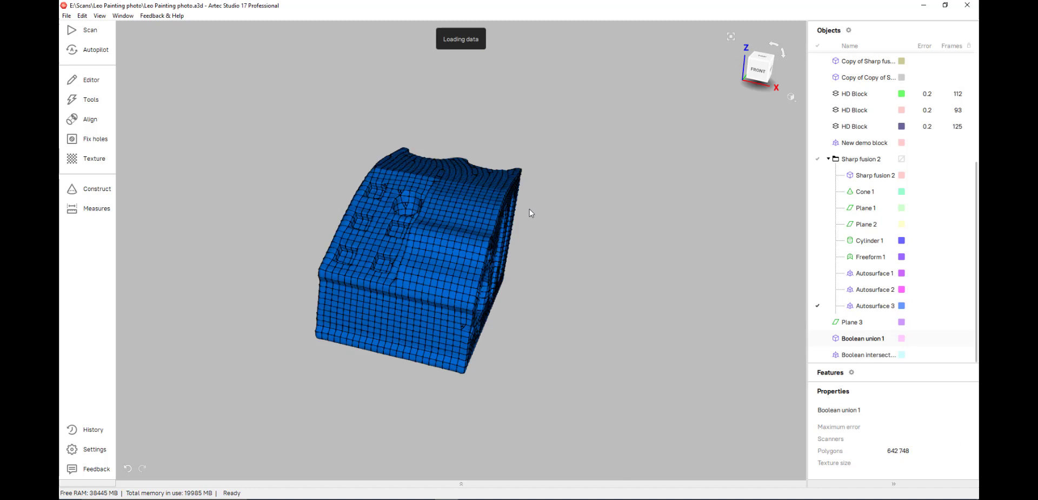
{"action": "left_click", "coordinate": [67, 15]}
{"action": "mouse_move", "coordinate": [98, 86]}
{"action": "left_click", "coordinate": [212, 129]}
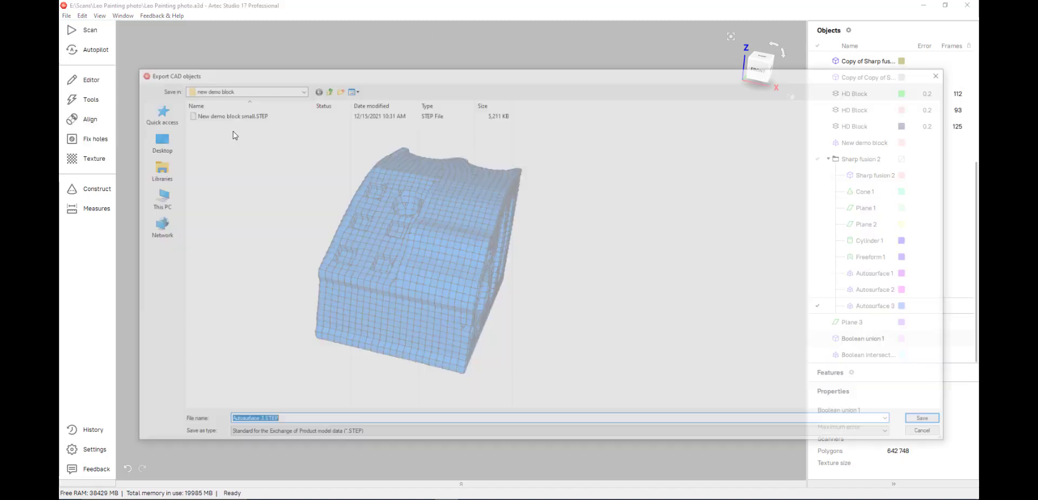
{"action": "left_click", "coordinate": [308, 433]}
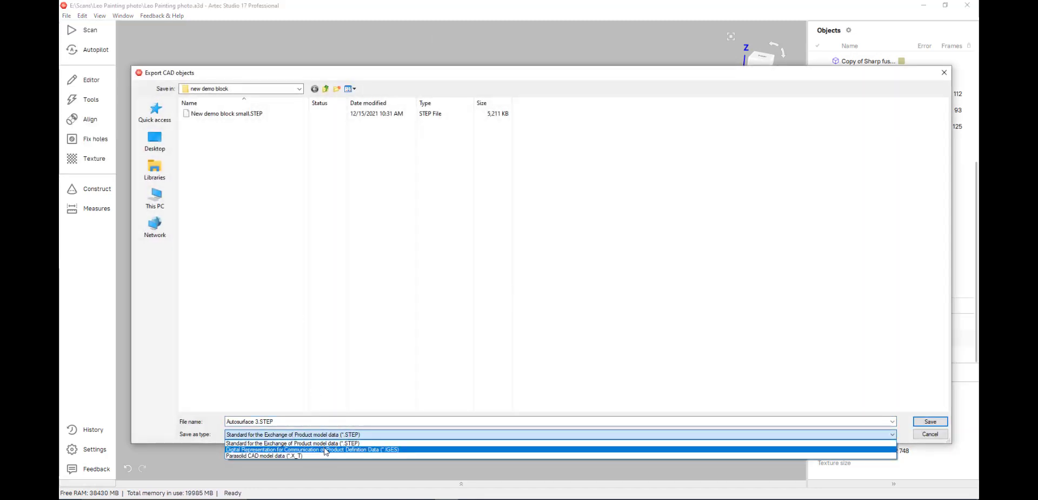
{"action": "left_click", "coordinate": [935, 434]}
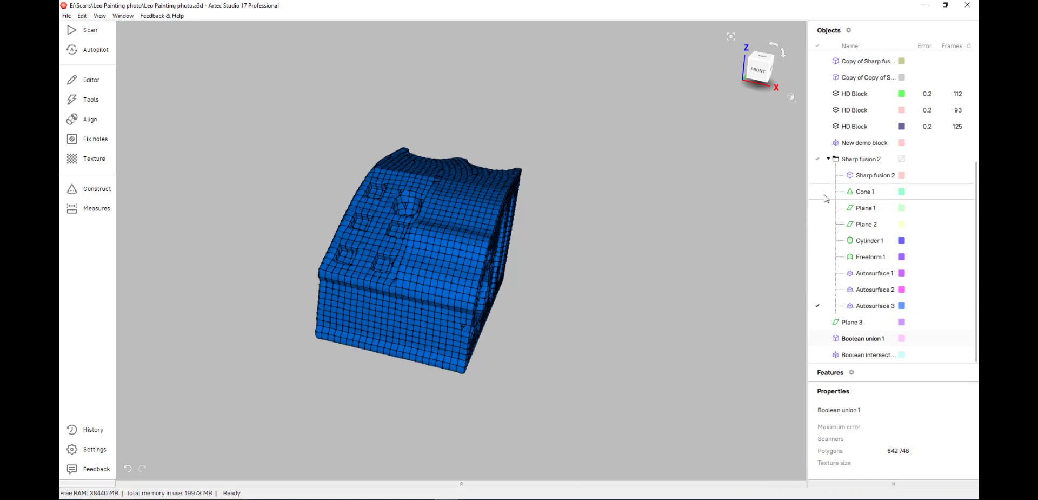
Show Sharp fusion 2 alone to inspect it, and switch the display to Boolean union 1 alone
{"action": "left_click", "coordinate": [818, 175]}
{"action": "left_click_drag", "start_coordinate": [553, 241], "coordinate": [493, 249]}
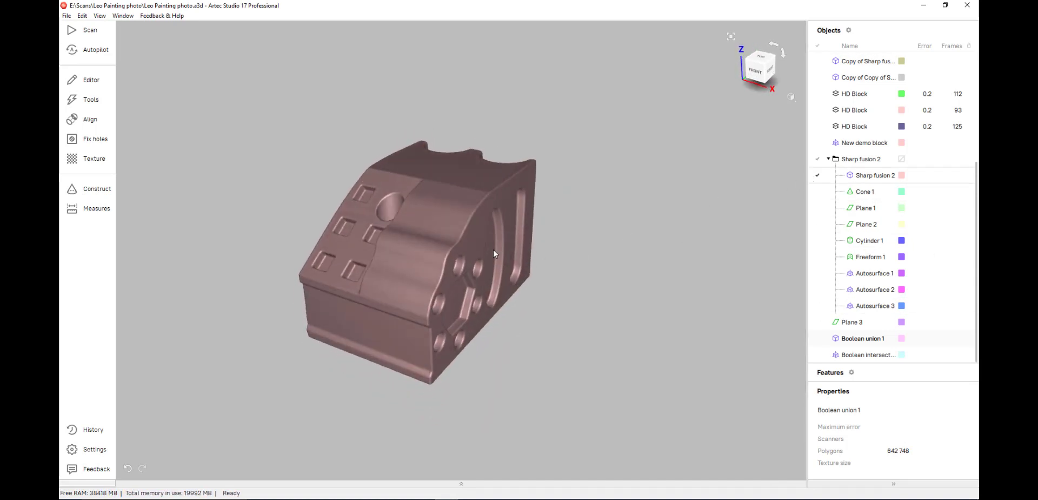
{"action": "left_click", "coordinate": [818, 338]}
{"action": "left_click_drag", "start_coordinate": [398, 228], "coordinate": [443, 219]}
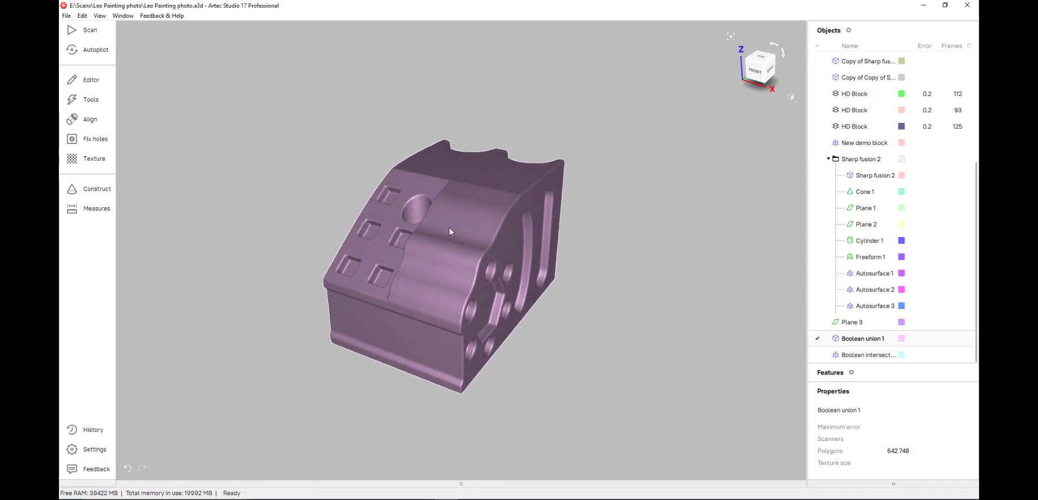